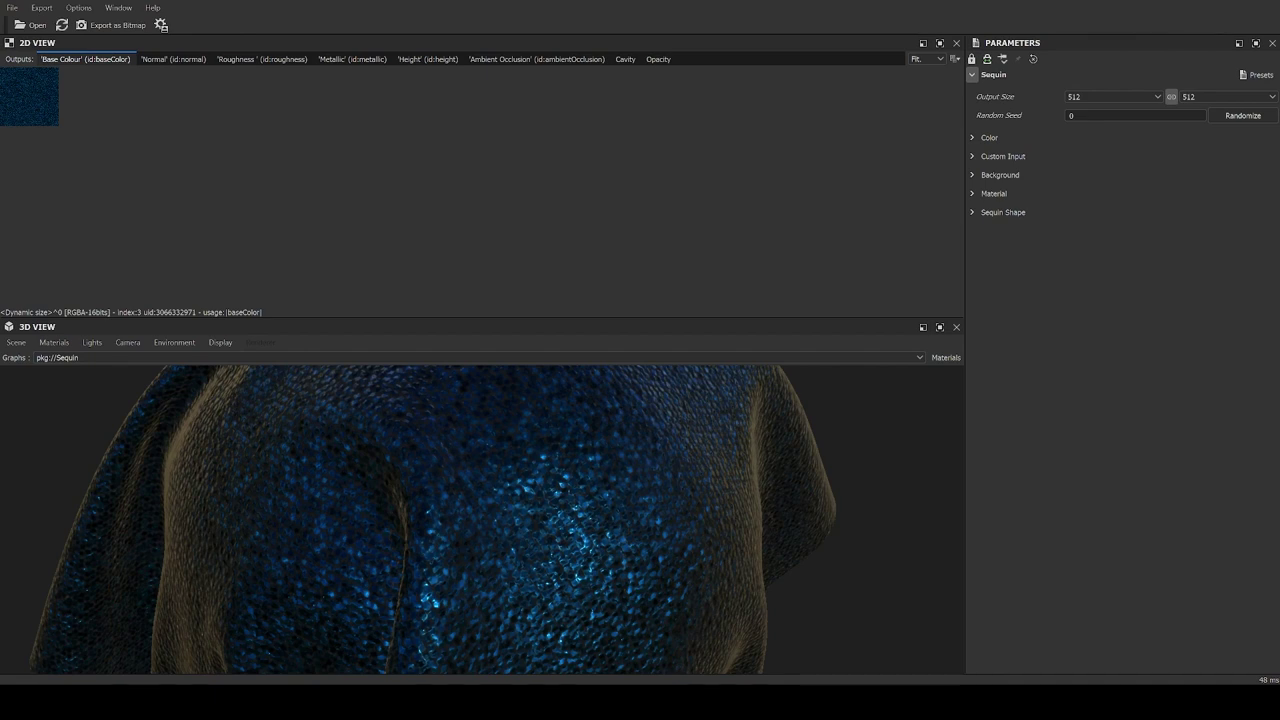
# Set the output size to 2048 × 2048 and inspect the sequins up close on the draped cloth
pyautogui.moveTo(490, 548); pyautogui.dragTo(620, 562)
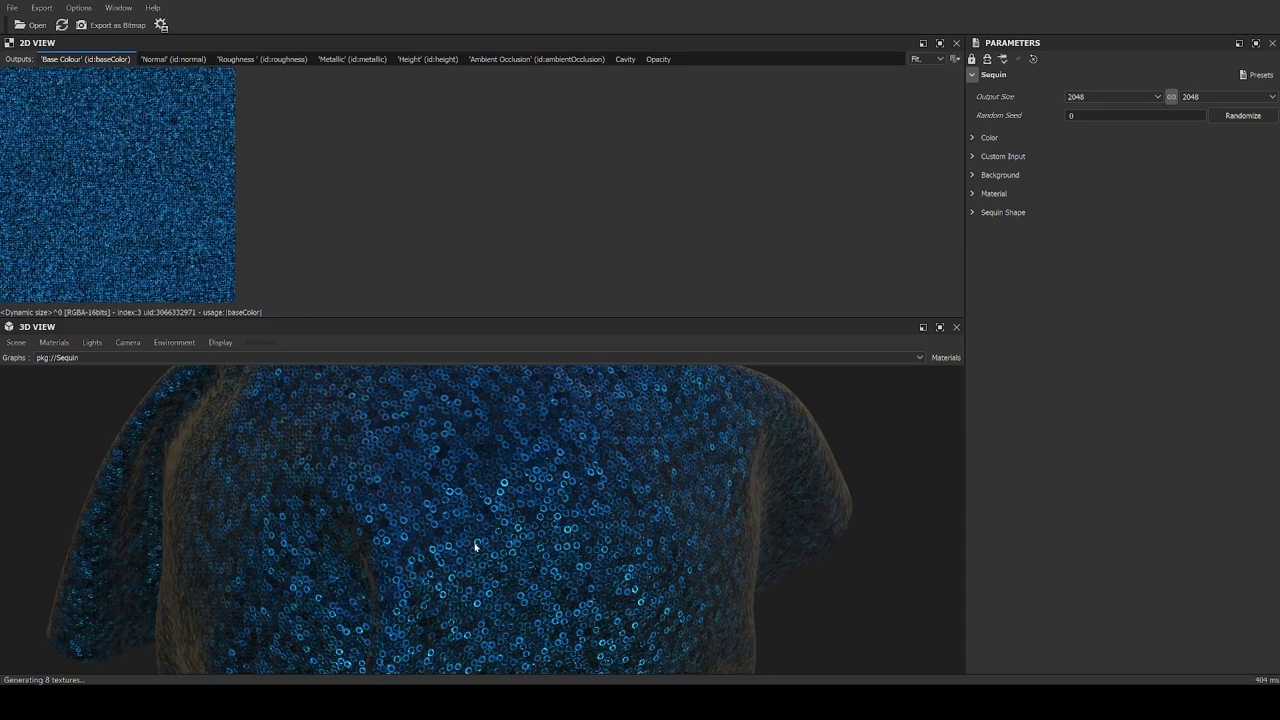
pyautogui.scroll(5, 475, 545)
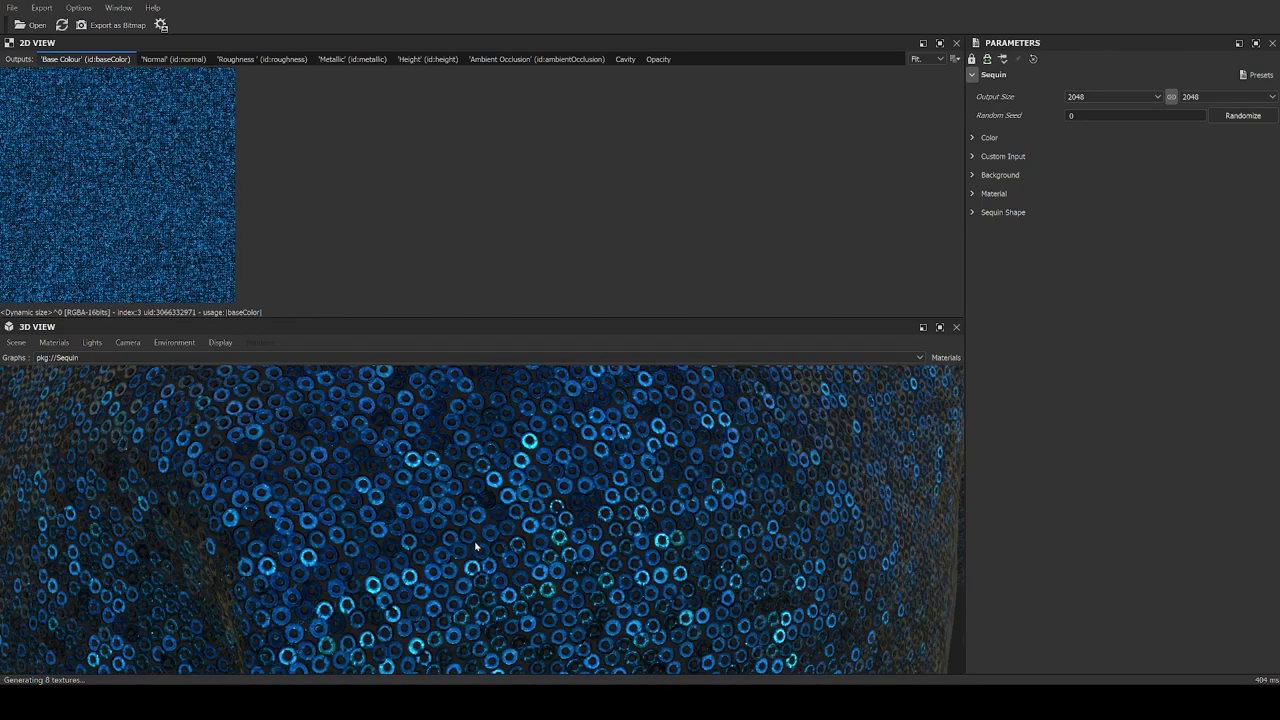
pyautogui.scroll(-3, 476, 546)
pyautogui.moveTo(476, 546); pyautogui.dragTo(486, 513)
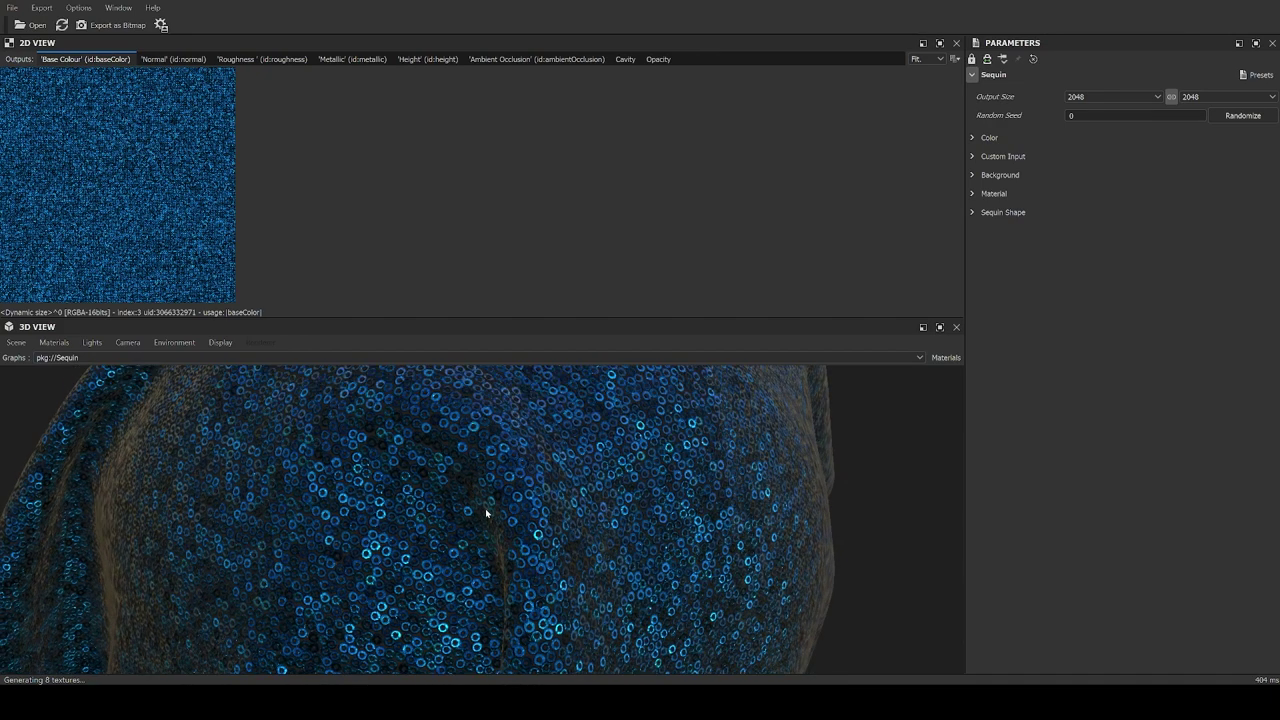
# Try the Background opacity at 1, and set it to 0
pyautogui.click(972, 175)
pyautogui.moveTo(1117, 246); pyautogui.dragTo(1215, 245)
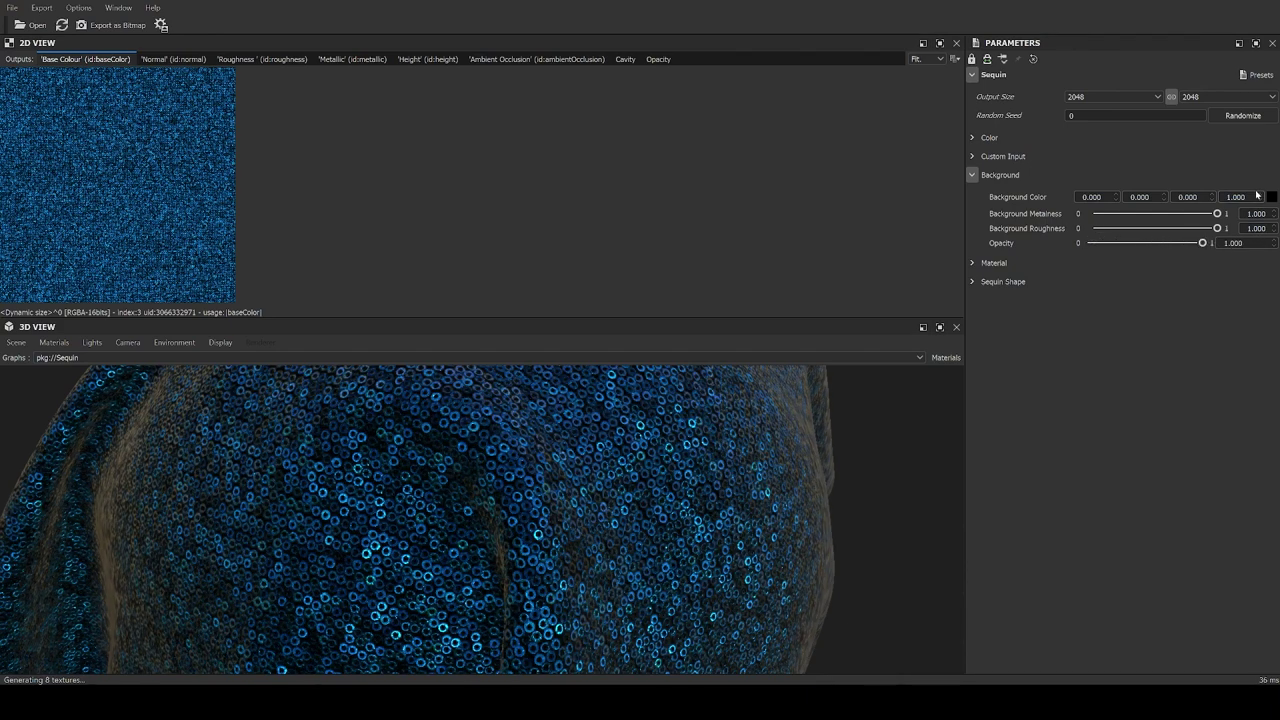
pyautogui.moveTo(1203, 245); pyautogui.dragTo(1086, 245)
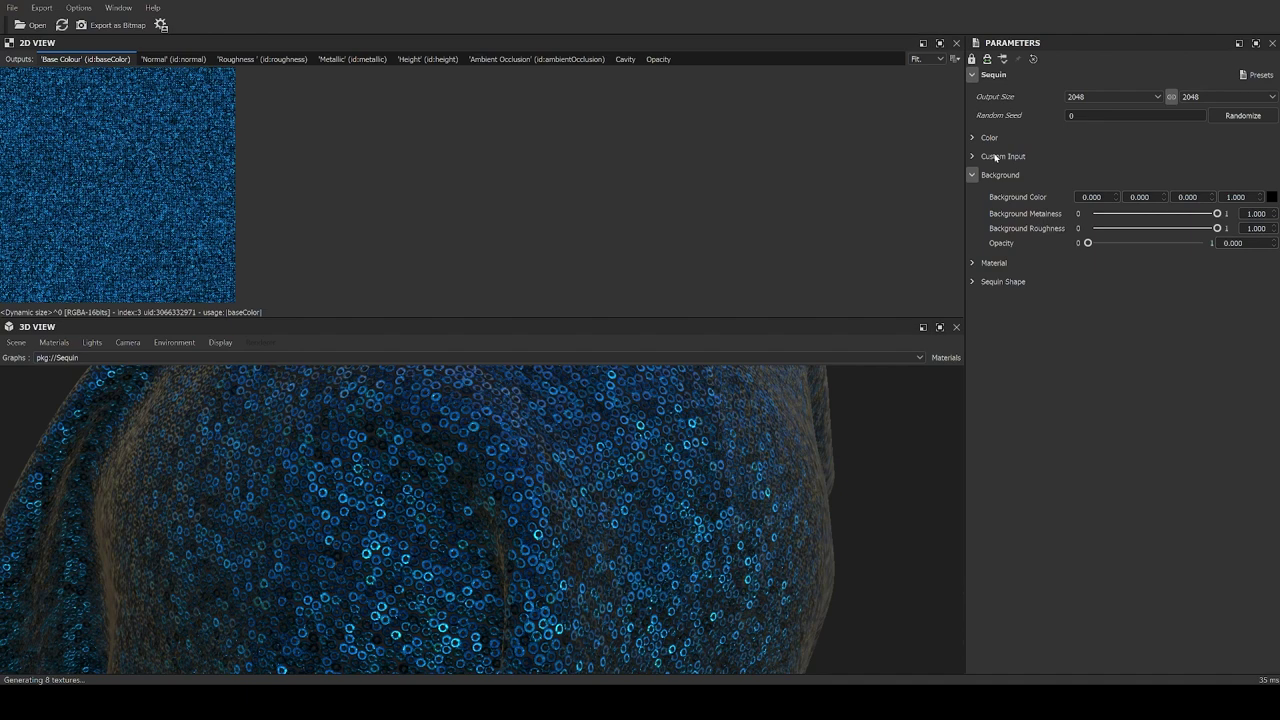
# Try the random hue variation, return it to 0, and set the Sequin Base Color to teal (0.287, 0.581, 0.585)
pyautogui.click(972, 138)
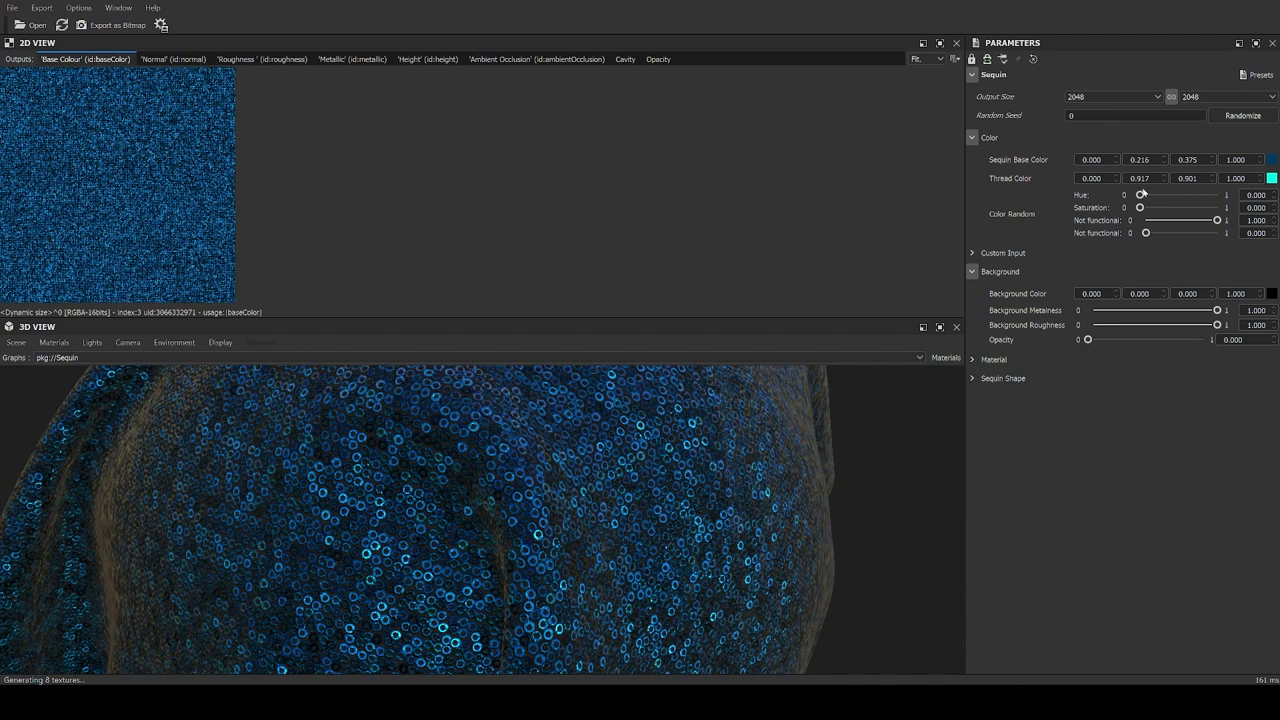
pyautogui.moveTo(1150, 196); pyautogui.dragTo(1089, 207)
pyautogui.moveTo(1198, 195); pyautogui.dragTo(1138, 196)
pyautogui.moveTo(689, 439); pyautogui.dragTo(729, 480)
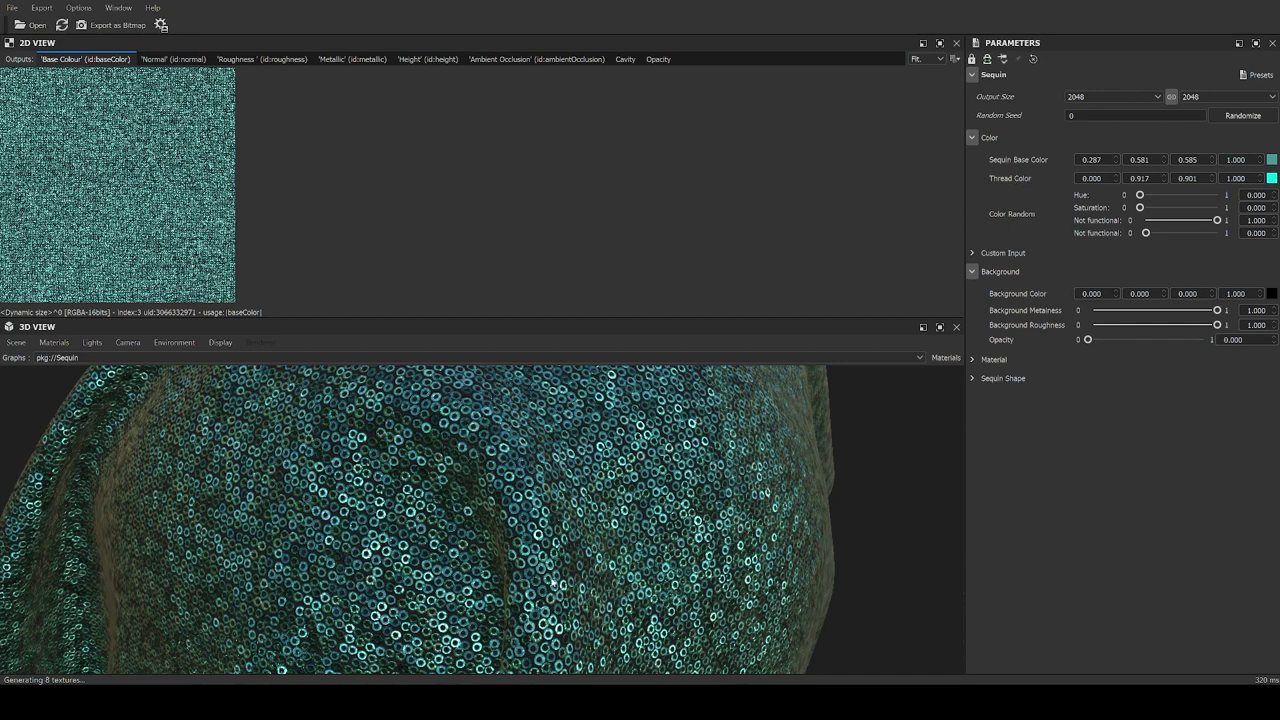
# Set the material's Sequin Count to 32
pyautogui.scroll(3, 555, 580)
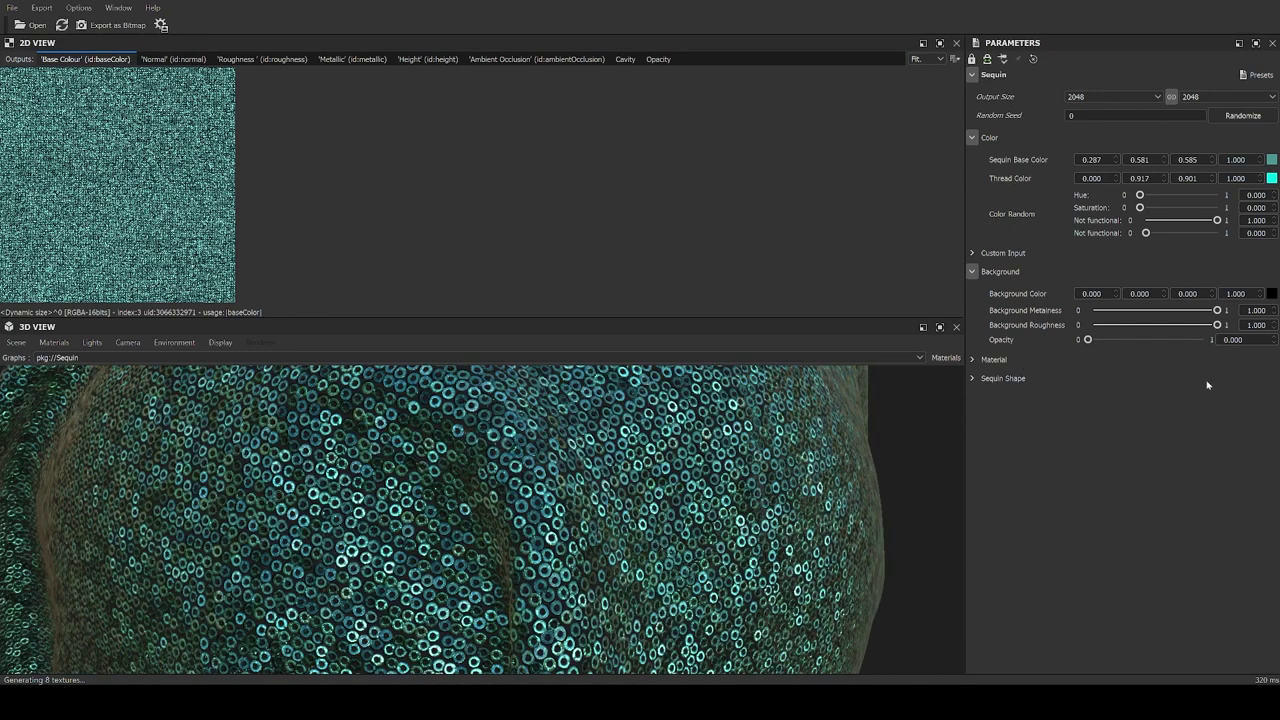
pyautogui.click(972, 359)
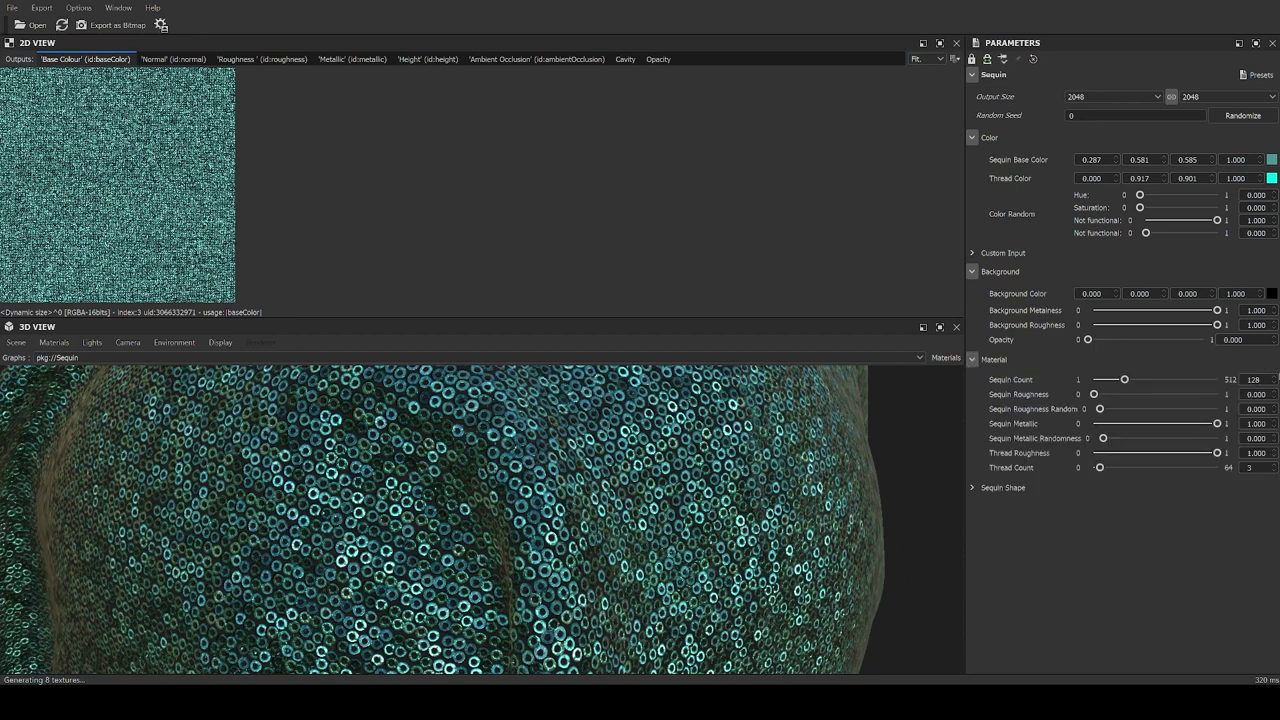
pyautogui.doubleClick(1252, 380)
pyautogui.write('32')
pyautogui.press('Return')
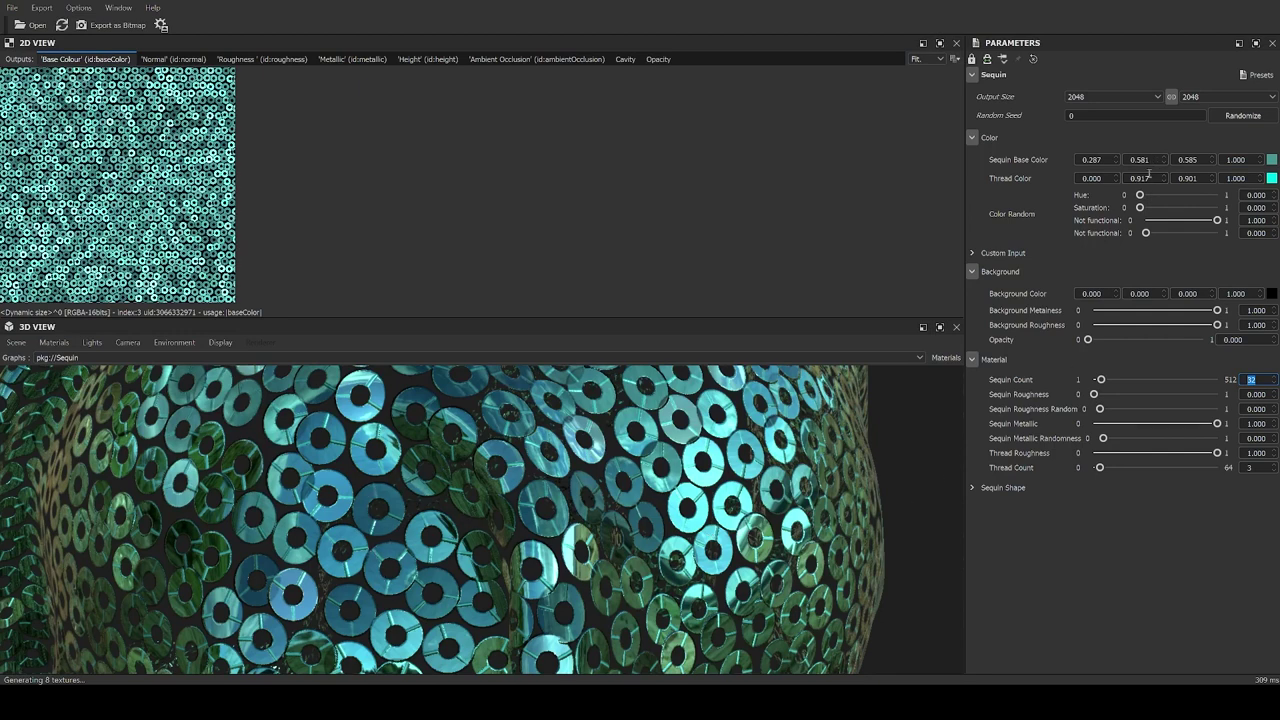
# Set the Thread Color to near-black (0.005, 0.036, 0.036), try a Thread Count of 0, and return the count to 3
pyautogui.click(1271, 178)
pyautogui.click(640, 406)
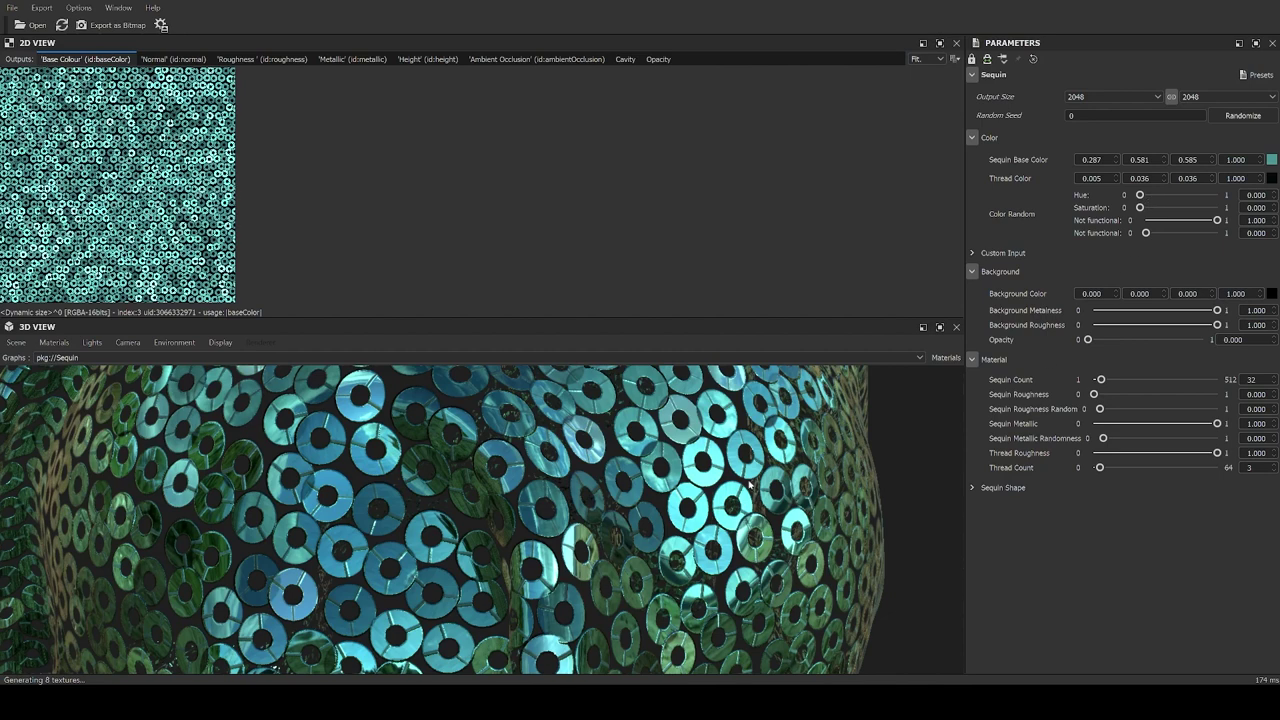
pyautogui.moveTo(1099, 467)
pyautogui.mouseDown()
pyautogui.moveTo(1153, 468)
pyautogui.moveTo(1085, 472)
pyautogui.mouseUp()
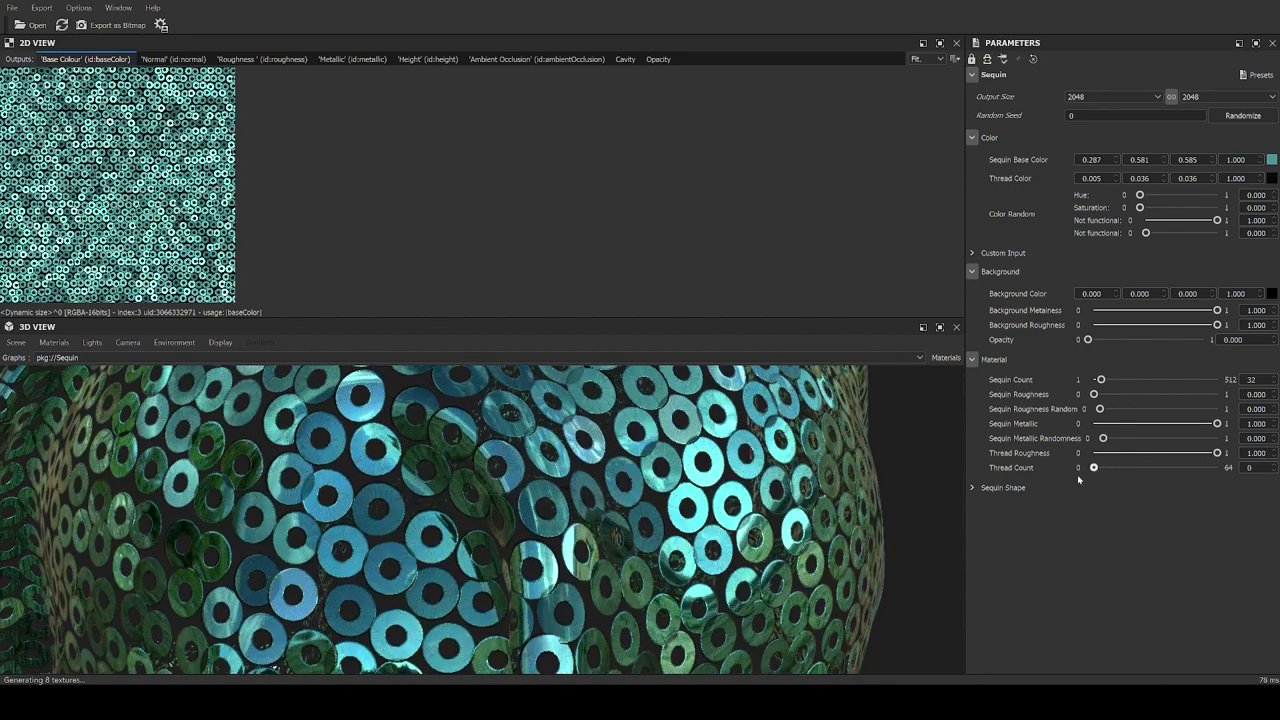
pyautogui.moveTo(1099, 470); pyautogui.dragTo(1109, 471)
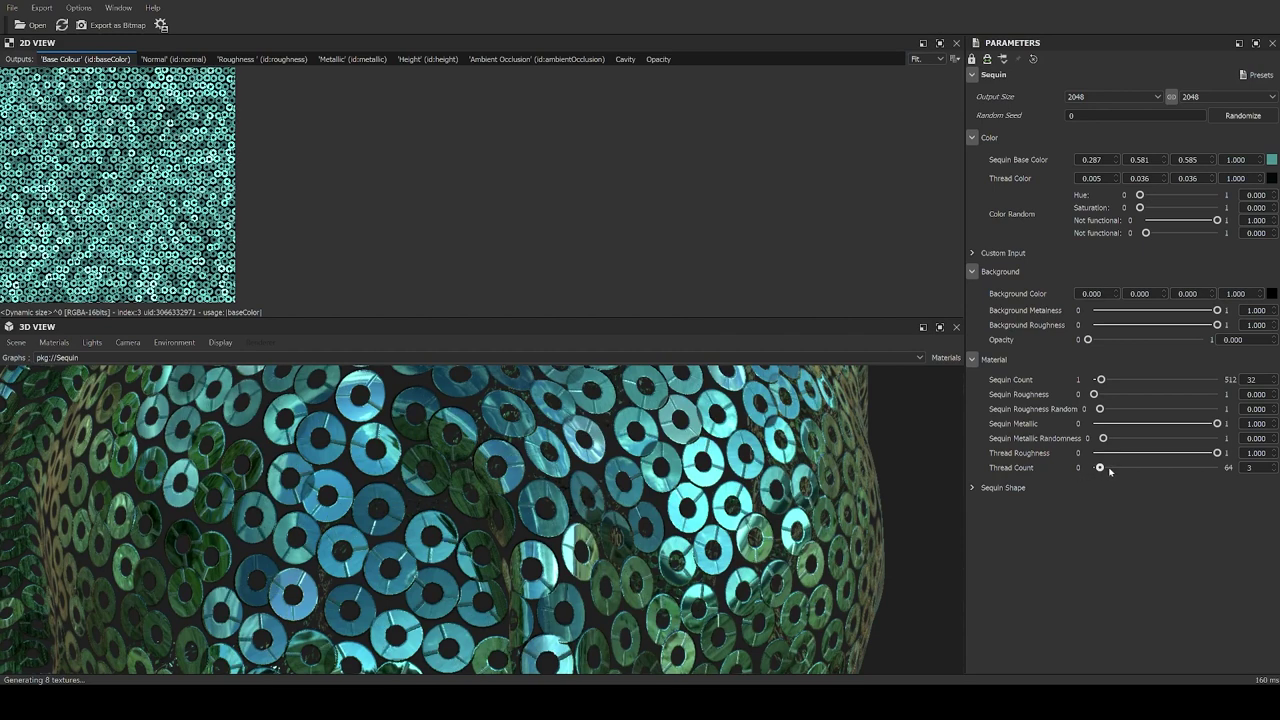
# Set the Sequin Hole Size to 0.285, try a hole offset of 0.113, and return the offset to 0
pyautogui.click(972, 488)
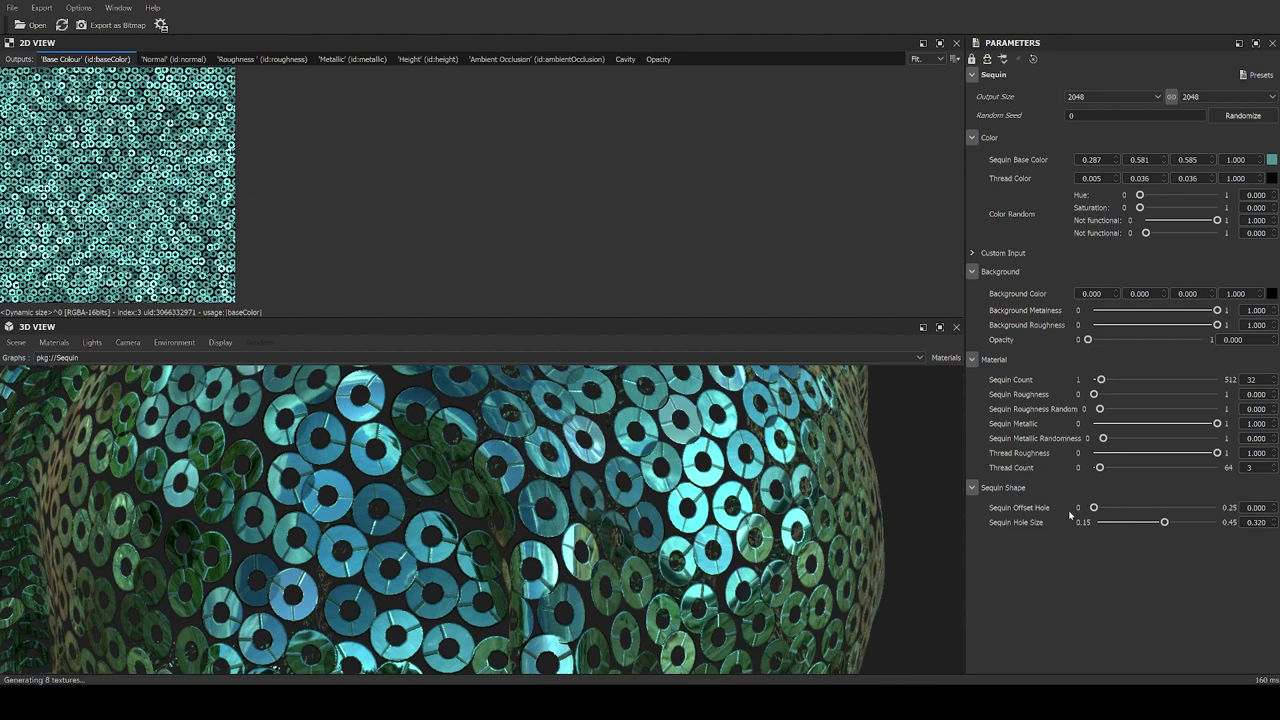
pyautogui.moveTo(1164, 522)
pyautogui.mouseDown()
pyautogui.moveTo(1125, 526)
pyautogui.moveTo(1177, 524)
pyautogui.moveTo(1098, 508)
pyautogui.moveTo(1164, 513)
pyautogui.moveTo(1149, 509)
pyautogui.mouseUp()
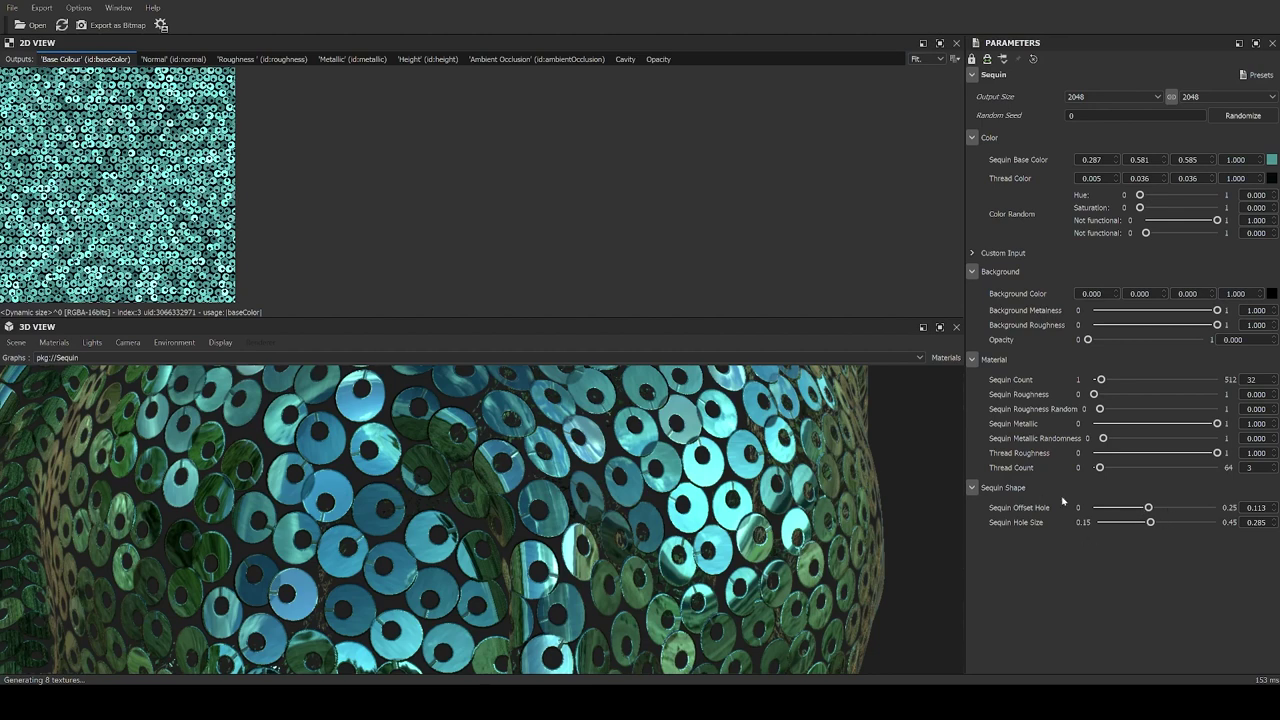
pyautogui.moveTo(1148, 508); pyautogui.dragTo(1025, 512)
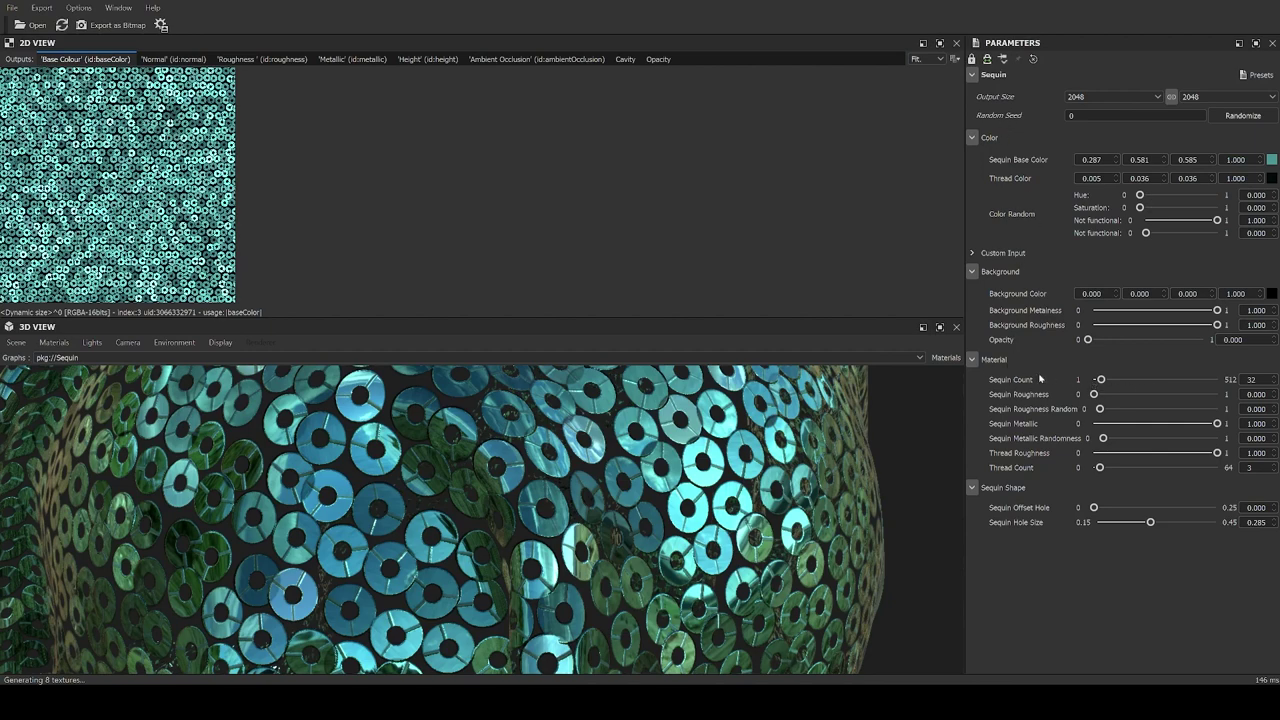
# Set Sequin Roughness Random to 0.148, Sequin Metallic to 1 and Sequin Metallic Randomness to 0.255
pyautogui.scroll(-5, 738, 474)
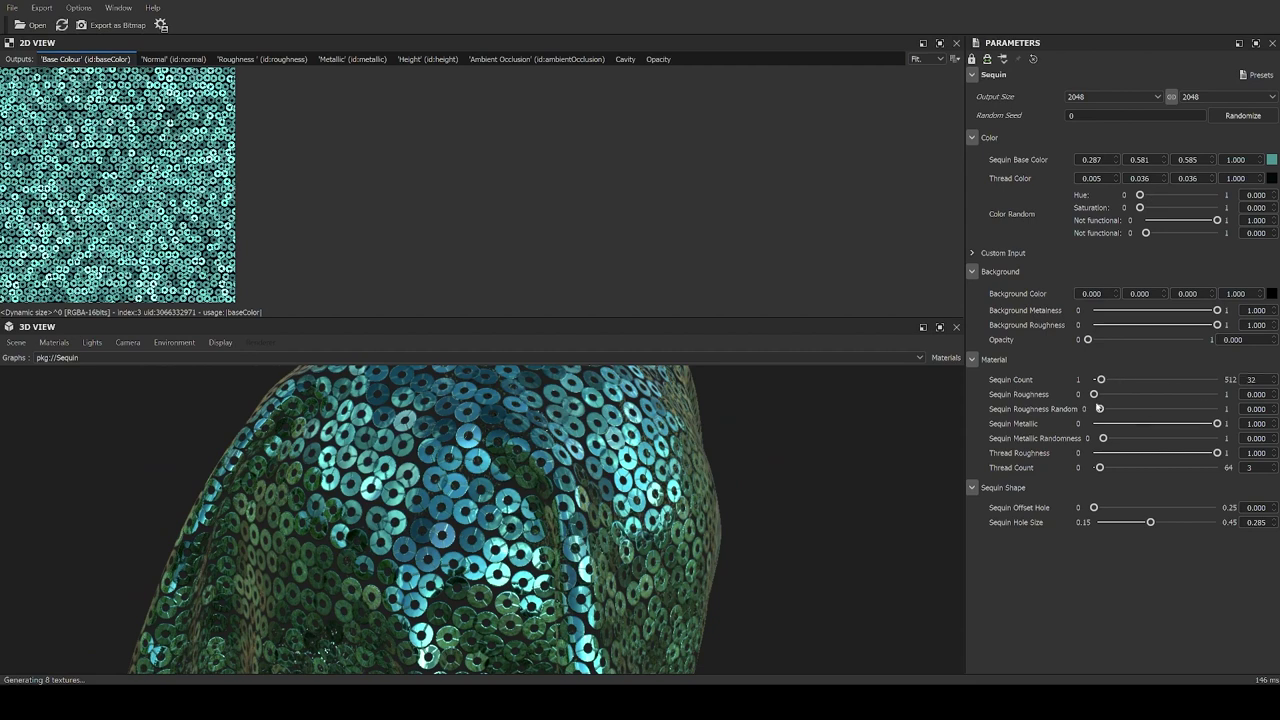
pyautogui.moveTo(1110, 395)
pyautogui.mouseDown()
pyautogui.moveTo(1235, 395)
pyautogui.moveTo(1072, 401)
pyautogui.moveTo(1153, 409)
pyautogui.moveTo(1116, 410)
pyautogui.mouseUp()
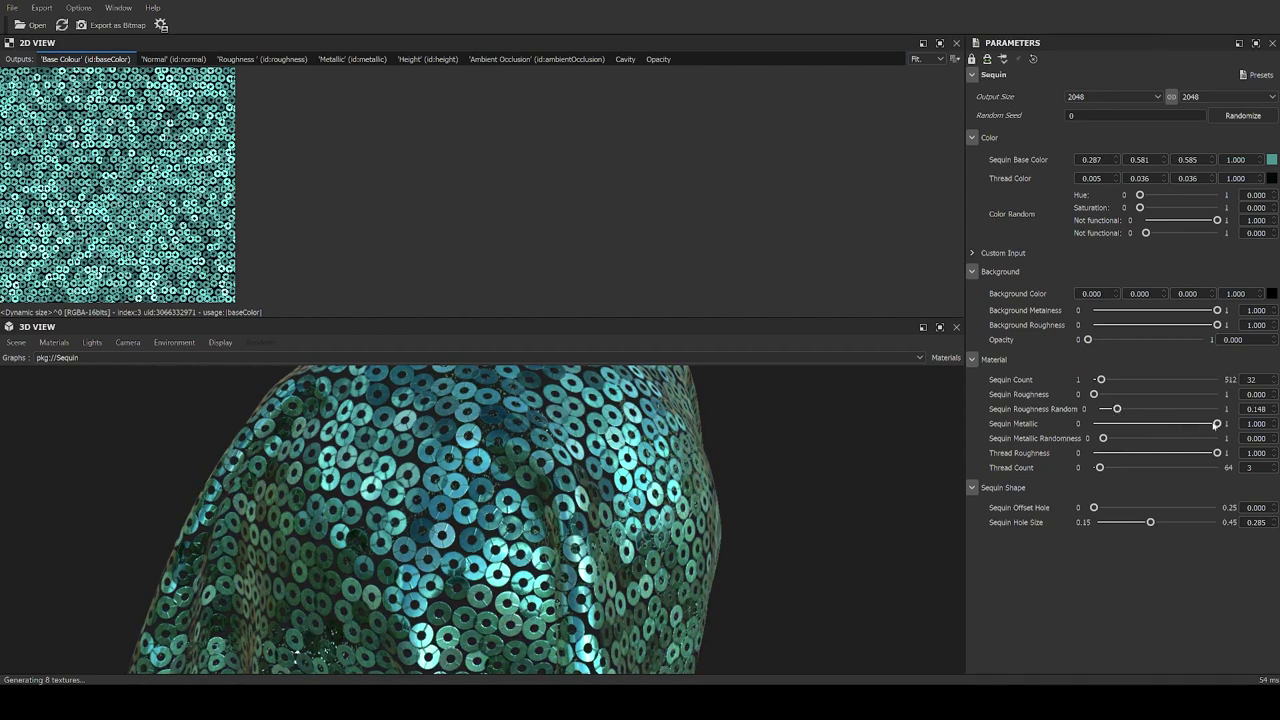
pyautogui.moveTo(1217, 423)
pyautogui.mouseDown()
pyautogui.moveTo(1046, 437)
pyautogui.moveTo(1225, 421)
pyautogui.mouseUp()
pyautogui.moveTo(1105, 439); pyautogui.dragTo(1132, 439)
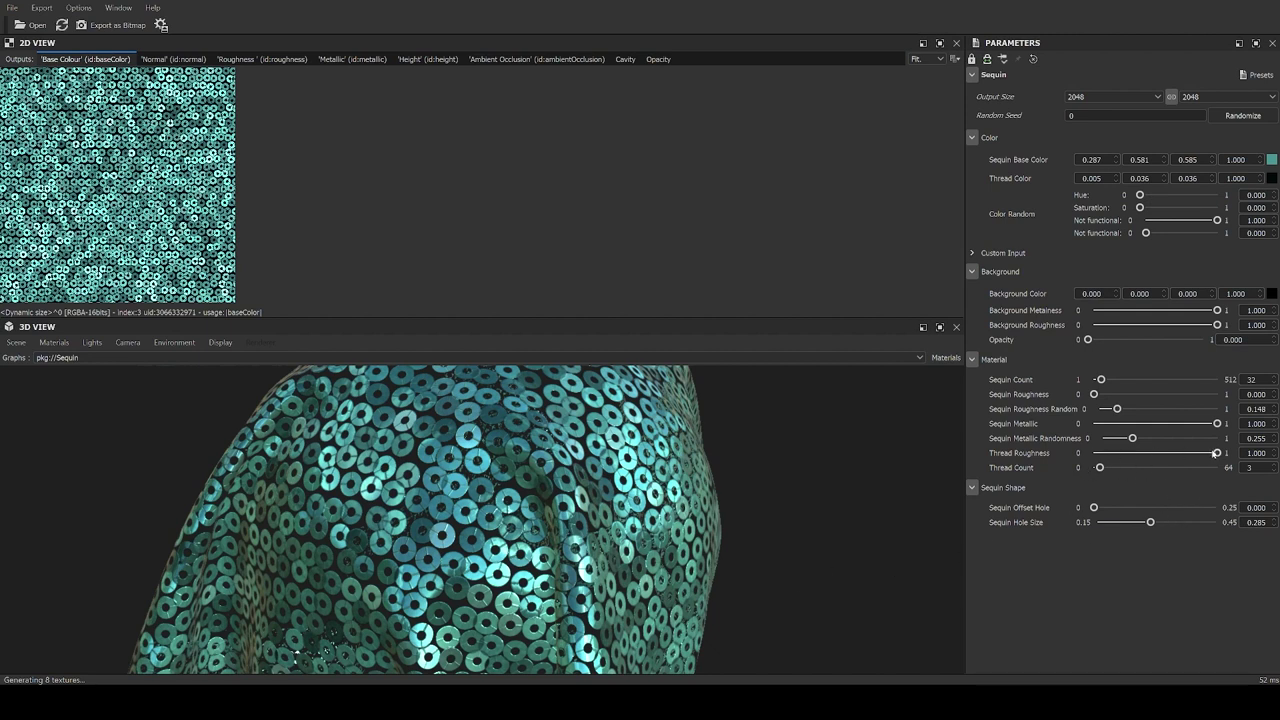
# Try a Thread Roughness of 0 and return it to 1
pyautogui.moveTo(1218, 453); pyautogui.dragTo(1057, 455)
pyautogui.scroll(5, 642, 555)
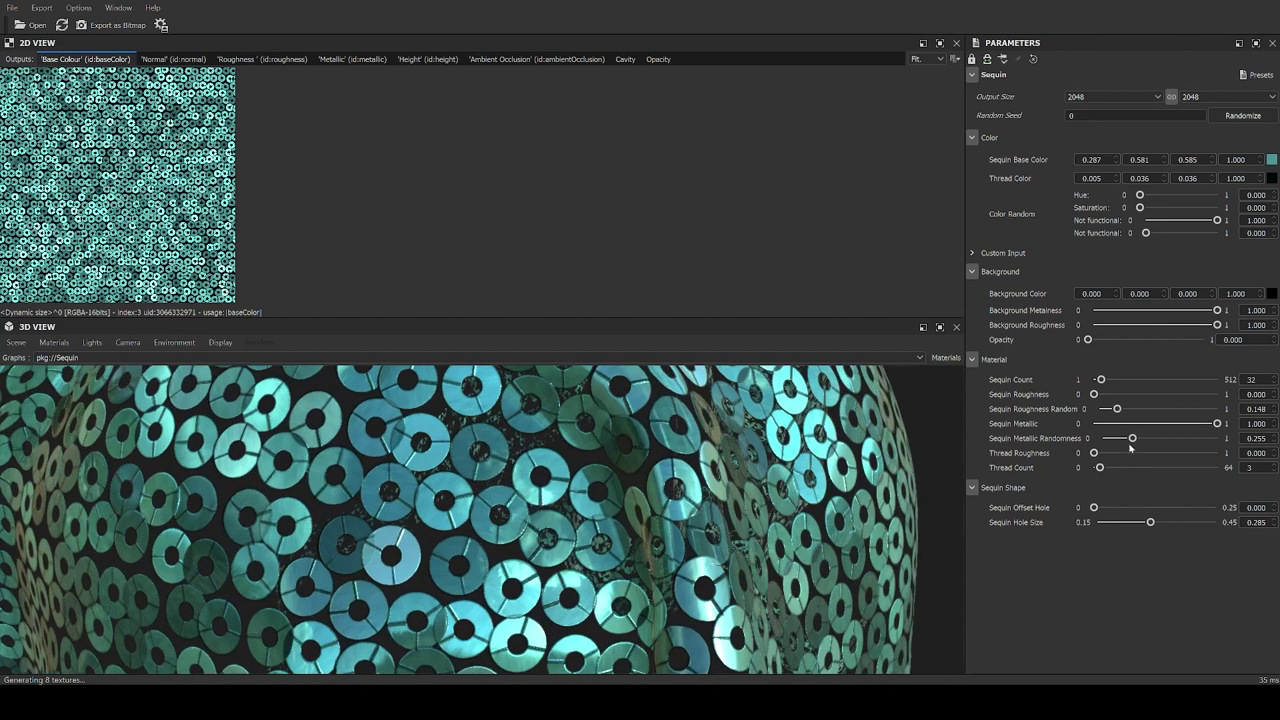
pyautogui.moveTo(1096, 453); pyautogui.dragTo(1235, 453)
# Load Bird_01.png as the custom Color Input and set its vertical scale to 1.658
pyautogui.scroll(-6, 458, 555)
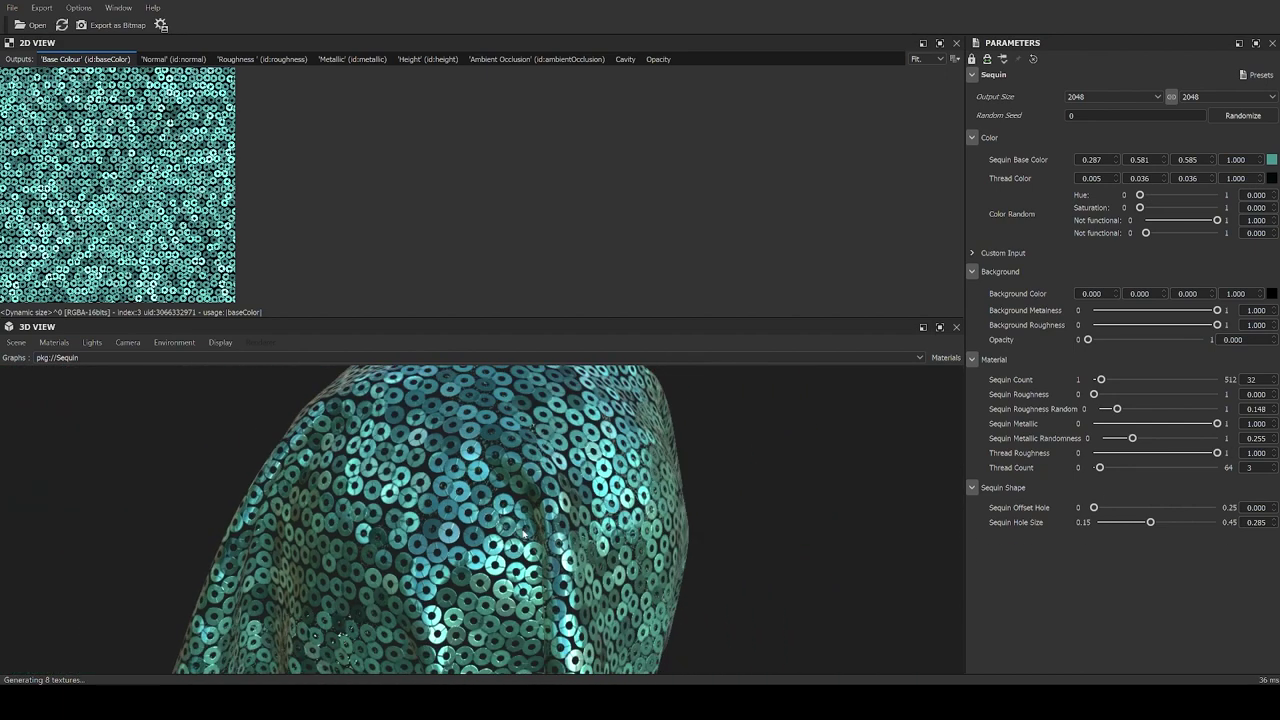
pyautogui.moveTo(458, 555); pyautogui.dragTo(670, 515)
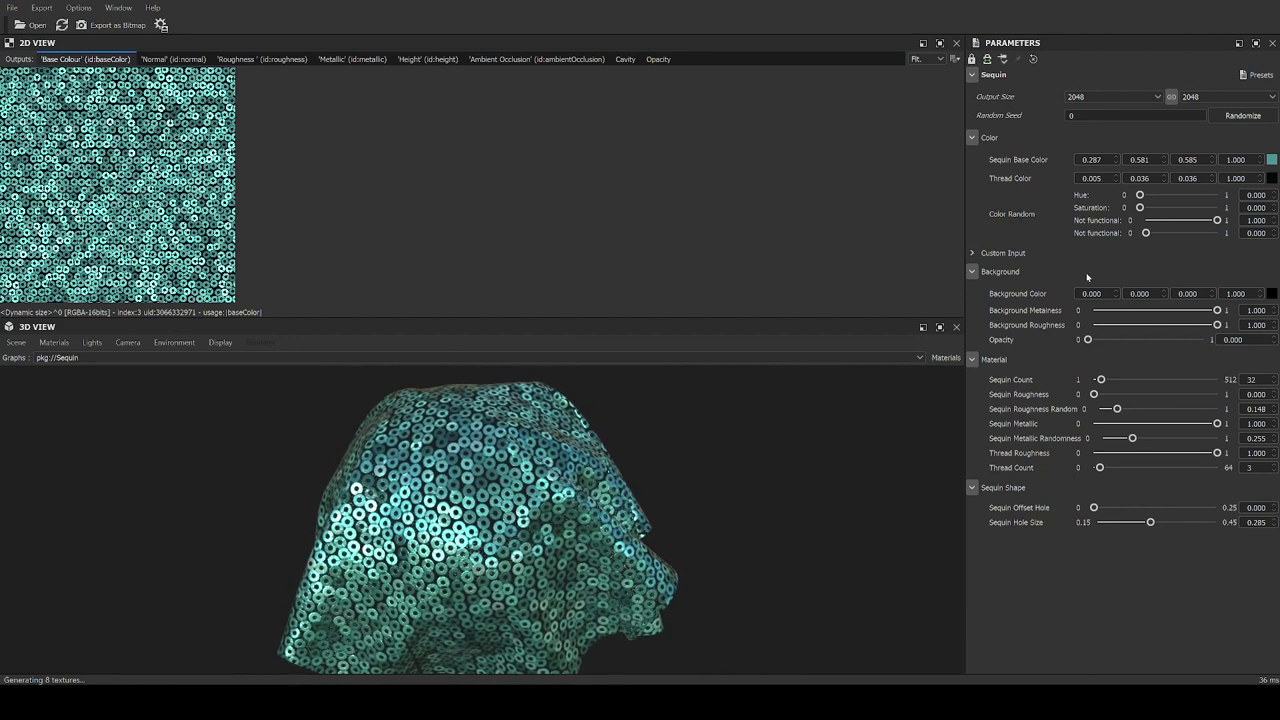
pyautogui.click(971, 252)
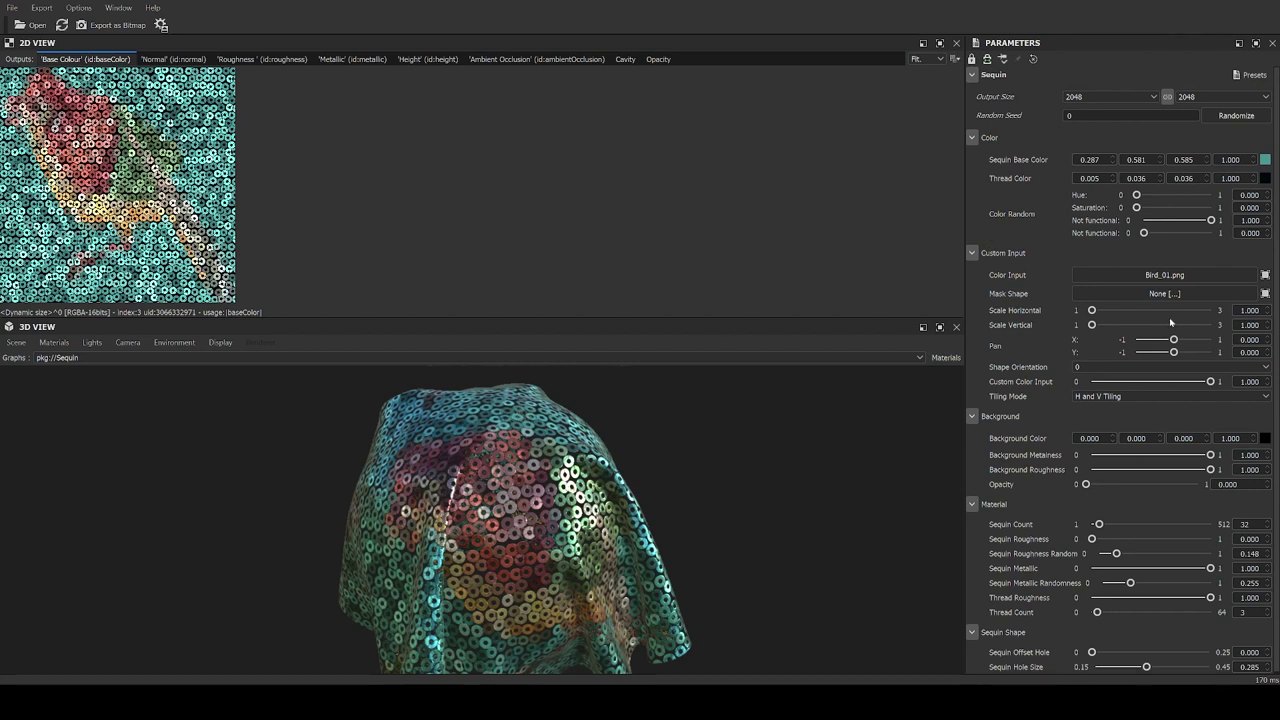
pyautogui.moveTo(1104, 326); pyautogui.dragTo(1132, 325)
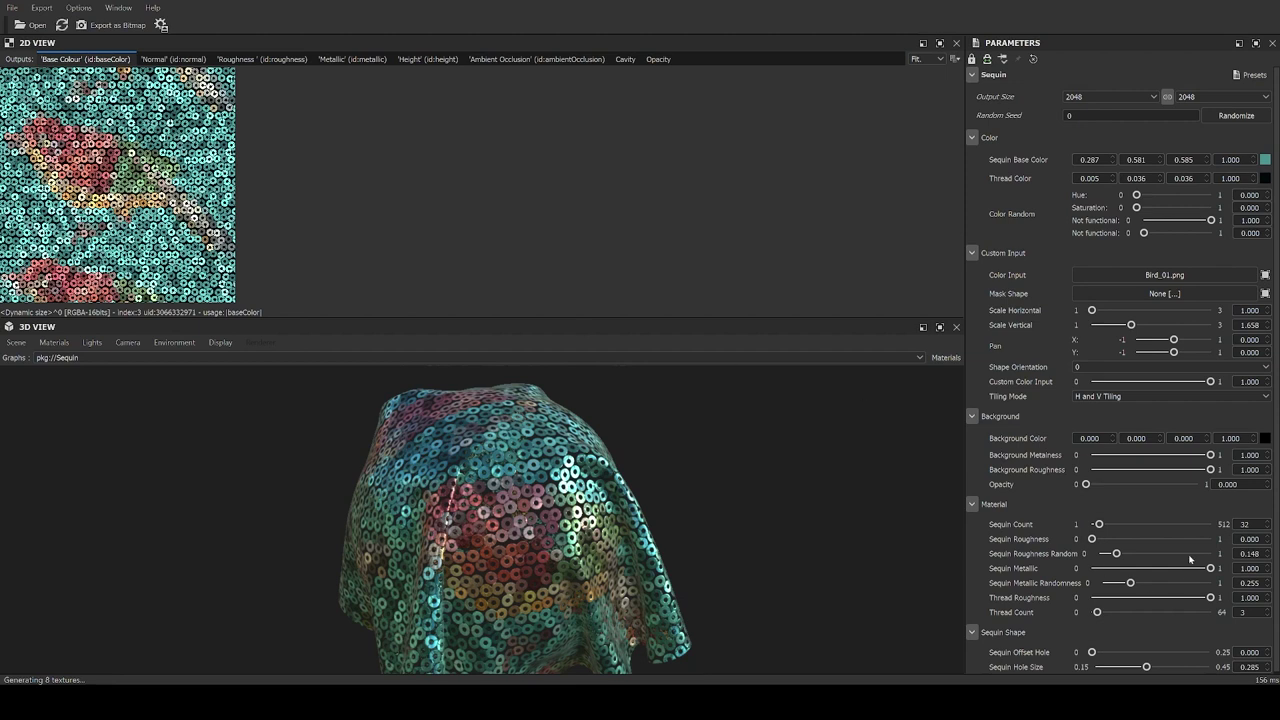
# Set the Sequin Count to 128 and check the bird pattern on the cloth
pyautogui.doubleClick(1246, 524)
pyautogui.write('128')
pyautogui.press('Return')
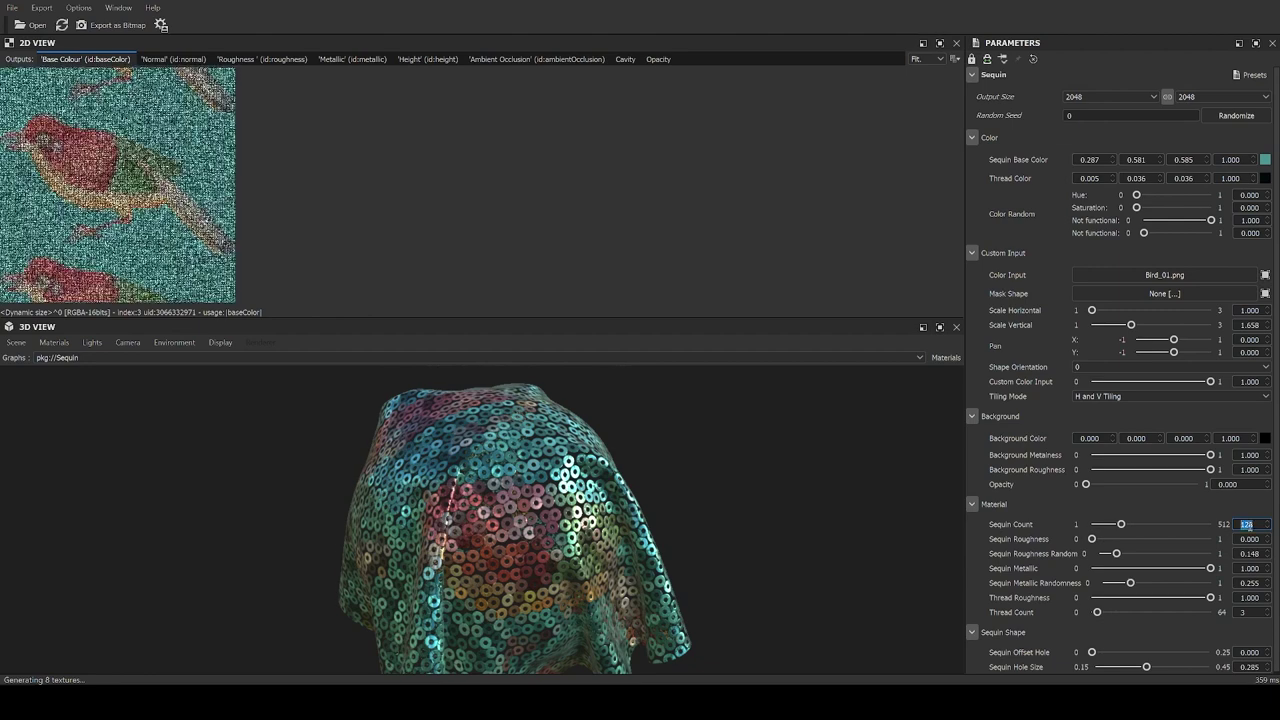
pyautogui.moveTo(582, 548); pyautogui.dragTo(632, 497)
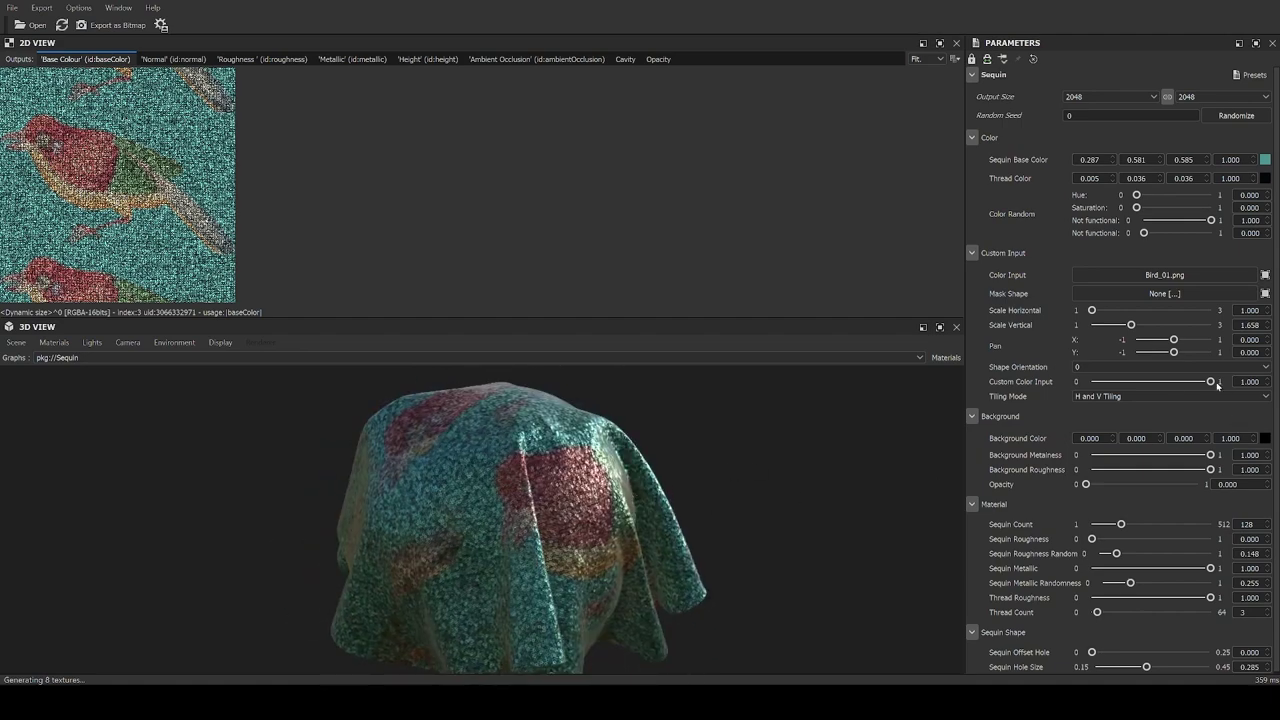
# Try adjusting the Custom Color Input strength and an X pan of -0.01, and return them to 1 and 0
pyautogui.moveTo(1188, 383); pyautogui.dragTo(1240, 383)
pyautogui.moveTo(1172, 341)
pyautogui.mouseDown()
pyautogui.moveTo(1142, 342)
pyautogui.moveTo(1173, 340)
pyautogui.mouseUp()
pyautogui.doubleClick(1258, 340)
pyautogui.write('-0.01')
pyautogui.press('Return')
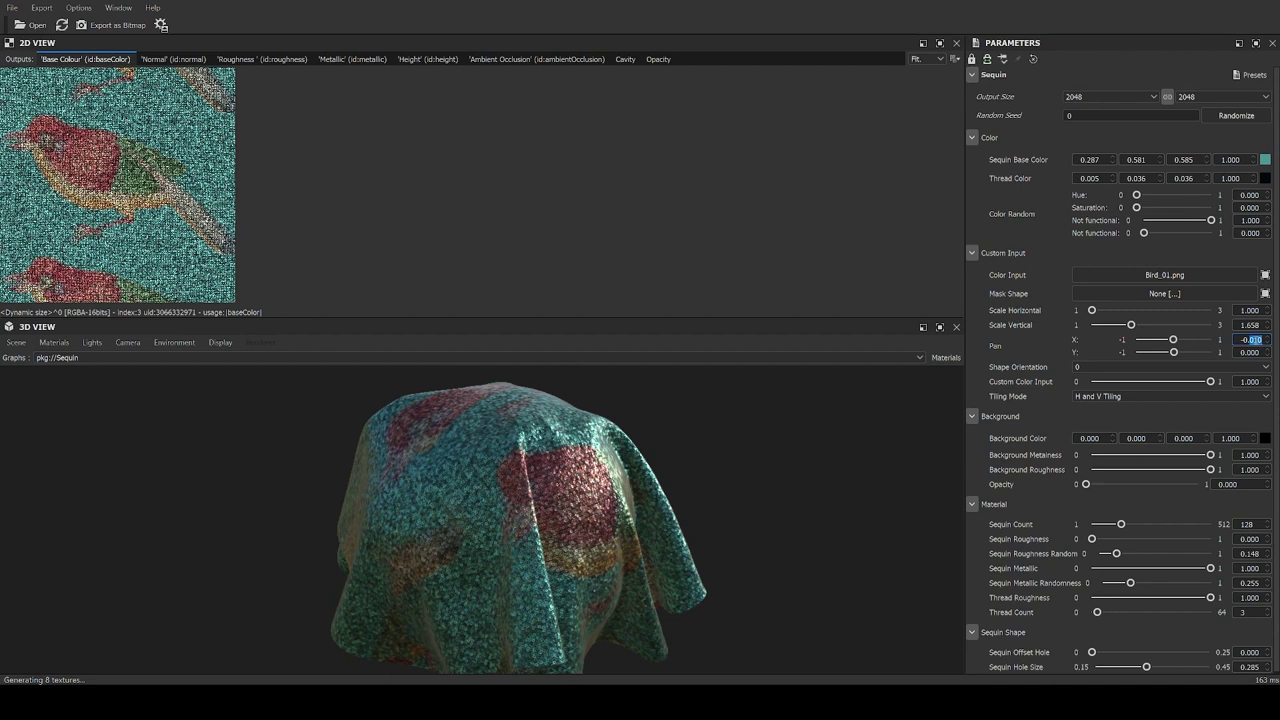
pyautogui.write('0')
pyautogui.press('Return')
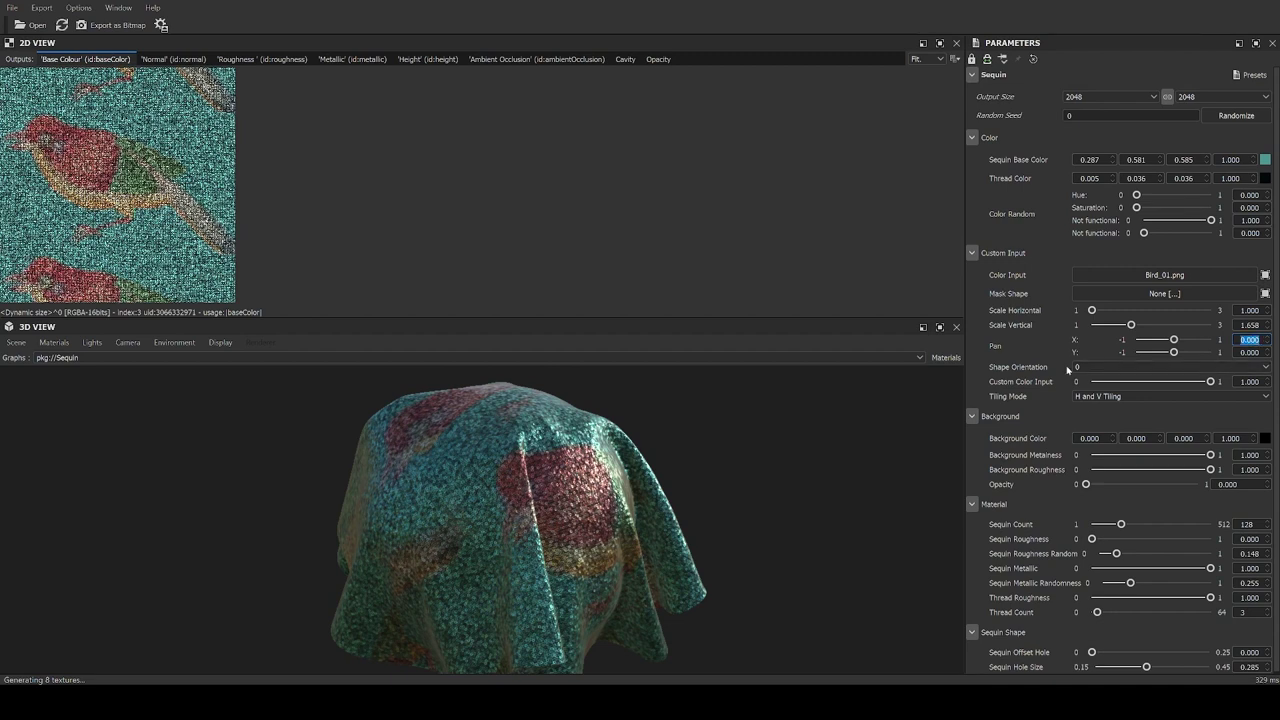
# Try rotating the bird pattern with Shape Orientation from 90 through 270, and return it to 0
pyautogui.click(1130, 366)
pyautogui.click(1104, 388)
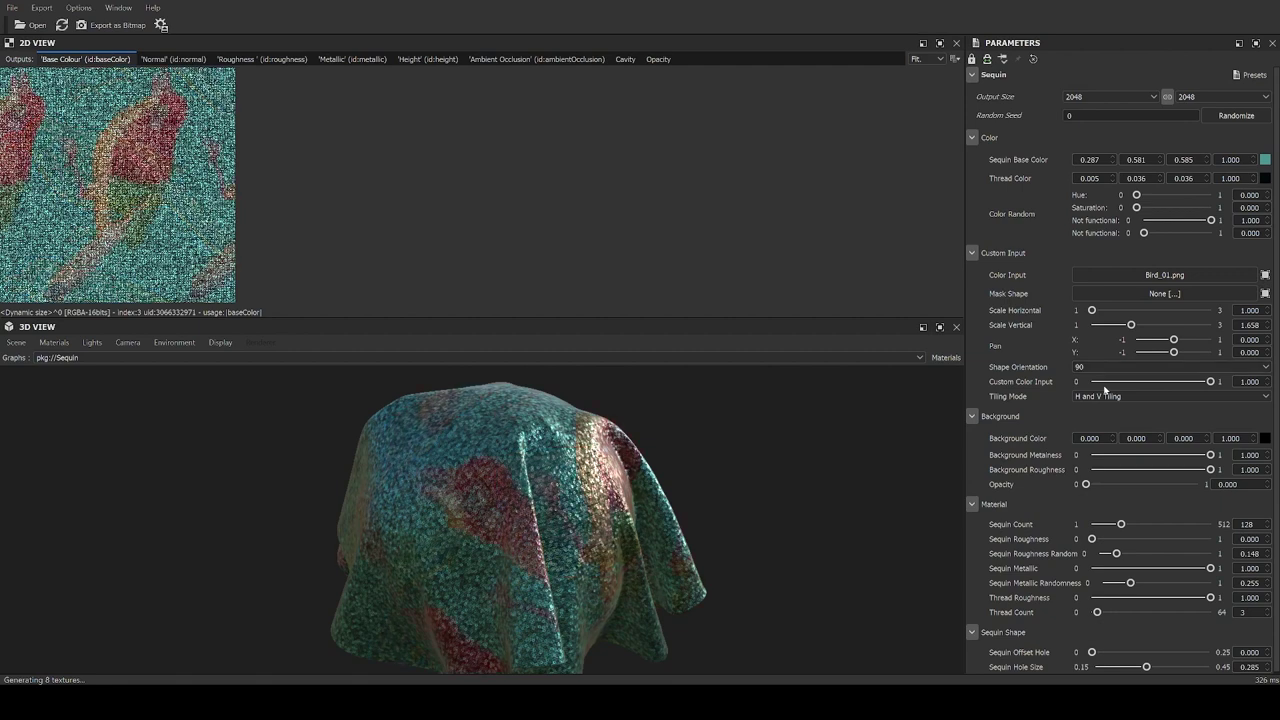
pyautogui.press('Down')
pyautogui.press('Down')
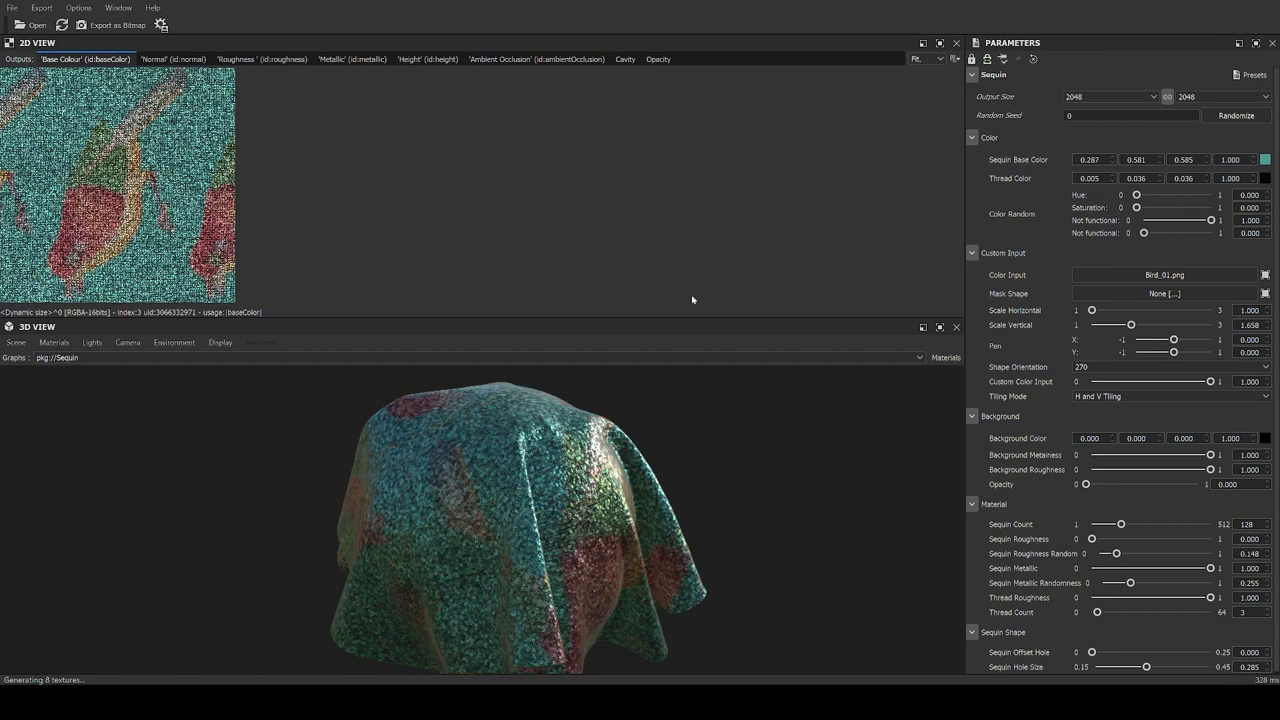
pyautogui.click(1087, 375)
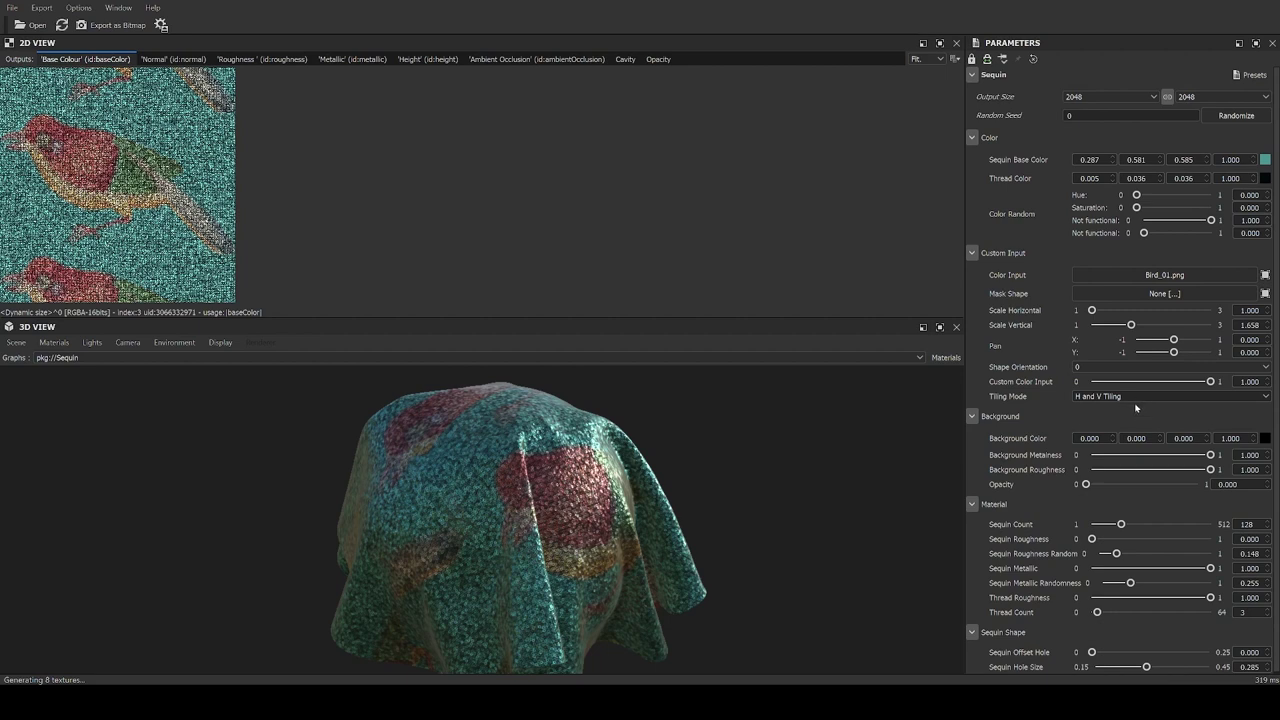
# Set the Tiling Mode to No Tiling and load Bird_01_alpha.png as the Mask Shape
pyautogui.click(1135, 407)
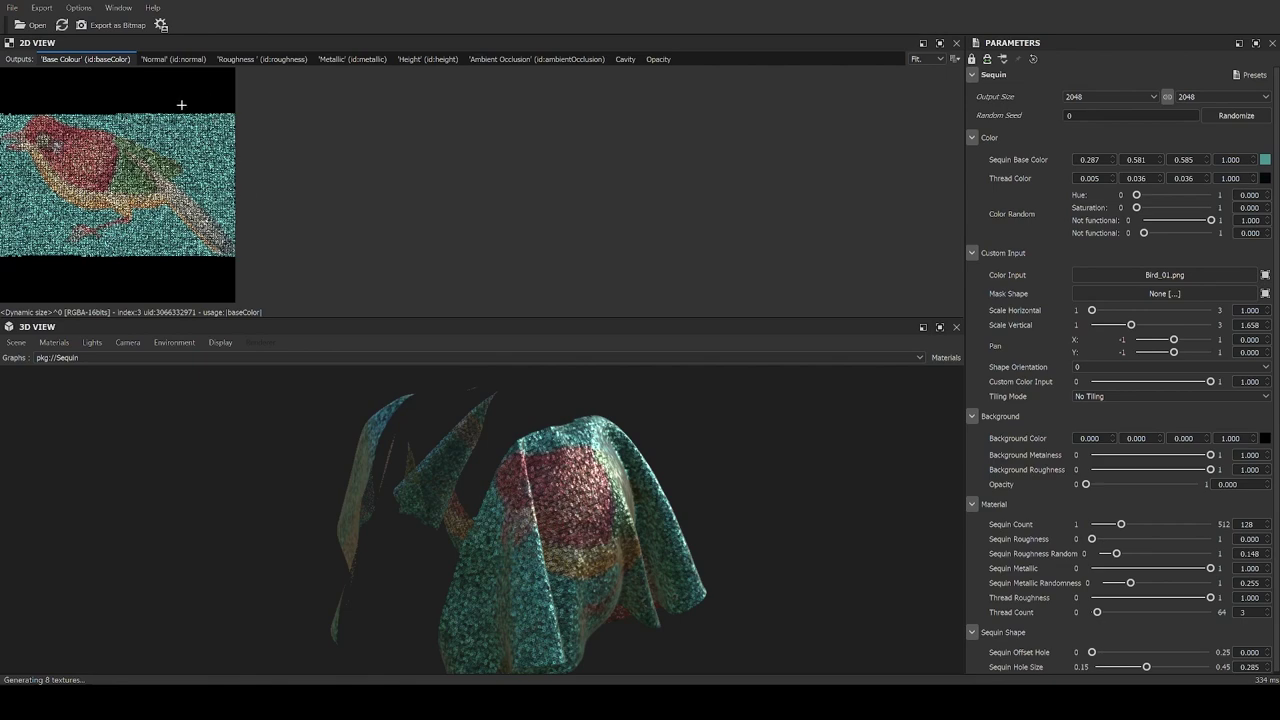
pyautogui.moveTo(545, 477)
pyautogui.mouseDown()
pyautogui.moveTo(393, 463)
pyautogui.moveTo(547, 491)
pyautogui.mouseUp()
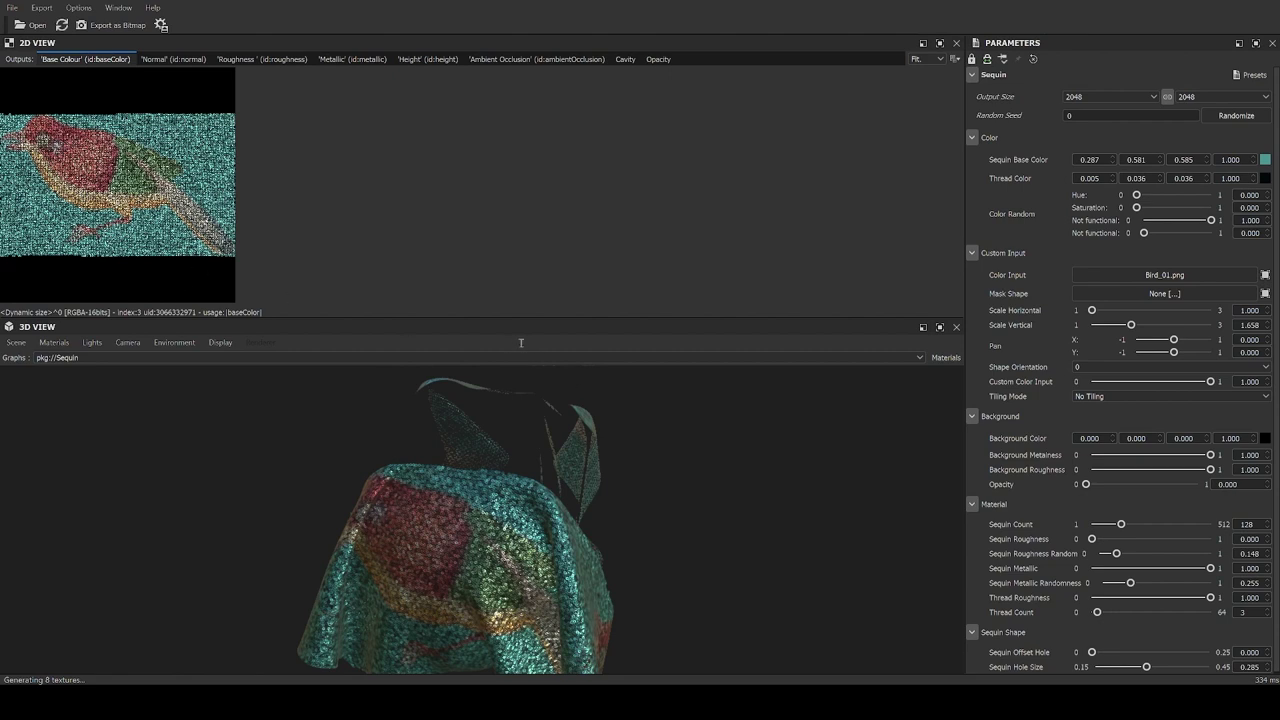
pyautogui.moveTo(450, 550); pyautogui.dragTo(417, 525)
pyautogui.moveTo(424, 527); pyautogui.dragTo(452, 533)
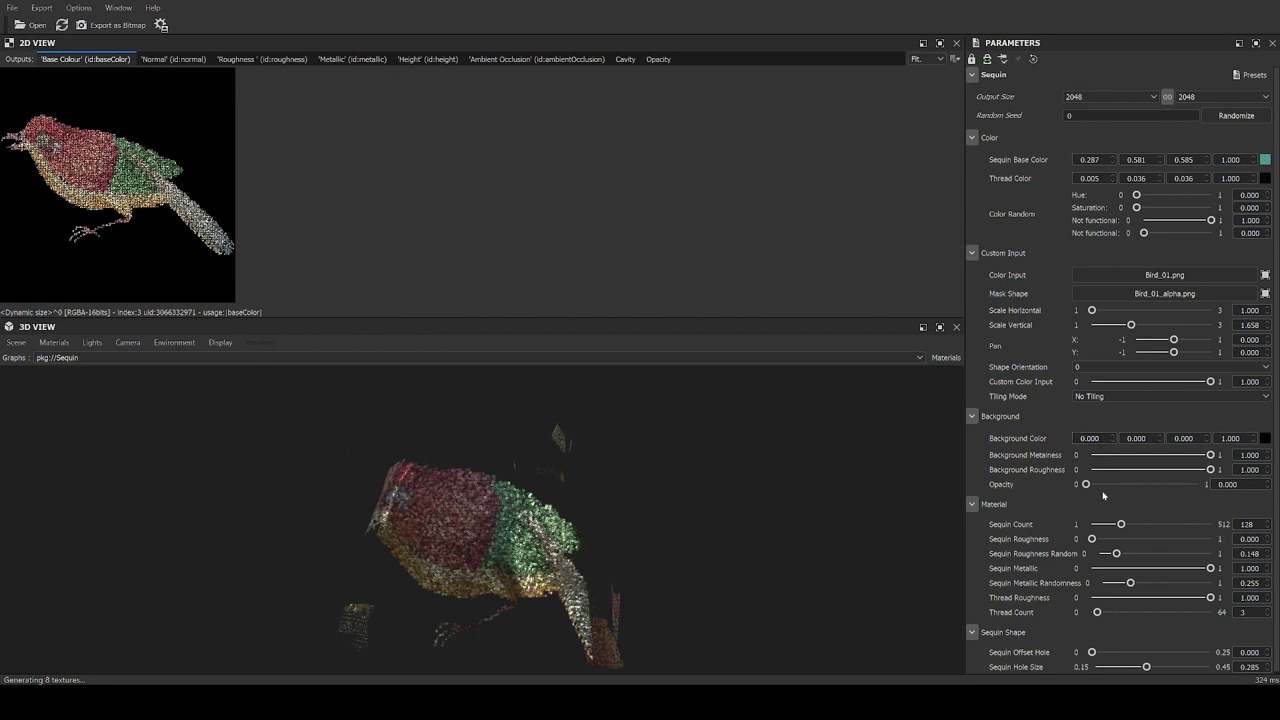
# Set the Background opacity to 1 and check the masked bird on the solid cloth
pyautogui.moveTo(1086, 484); pyautogui.dragTo(1210, 484)
pyautogui.moveTo(538, 510)
pyautogui.keyDown('alt'); pyautogui.mouseDown()
pyautogui.moveTo(649, 503)
pyautogui.moveTo(458, 468)
pyautogui.moveTo(540, 506)
pyautogui.mouseUp(); pyautogui.keyUp('alt')
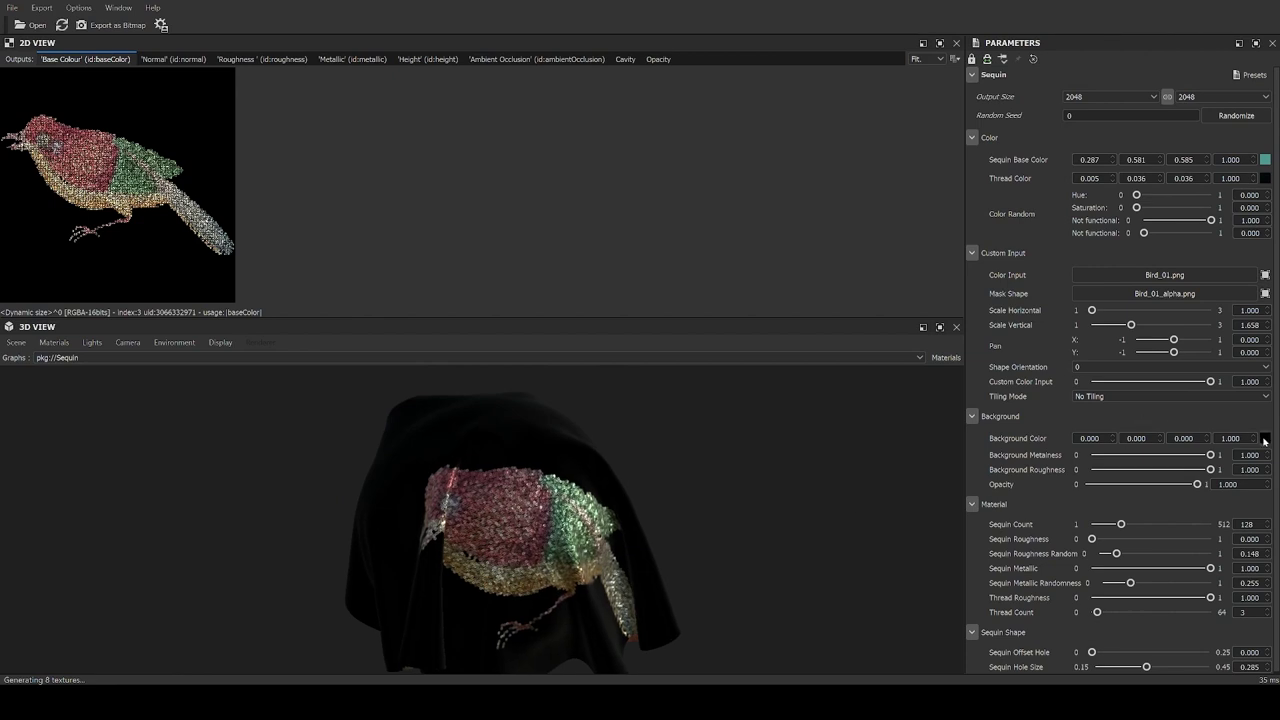
# Try a dark red Background Color of 0.280, 0.144, 0.144 with Metalness 0.835, Roughness 0.555 and Opacity 0
pyautogui.click(549, 381)
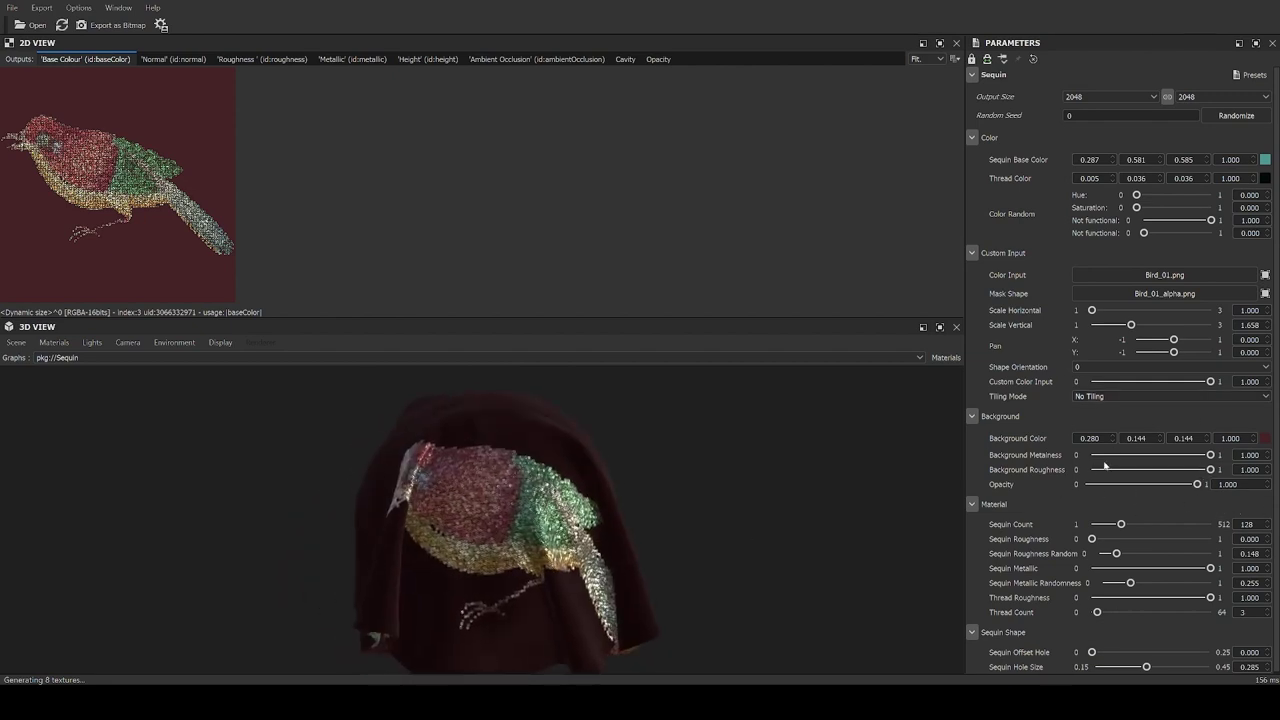
pyautogui.moveTo(1184, 459); pyautogui.dragTo(1086, 485)
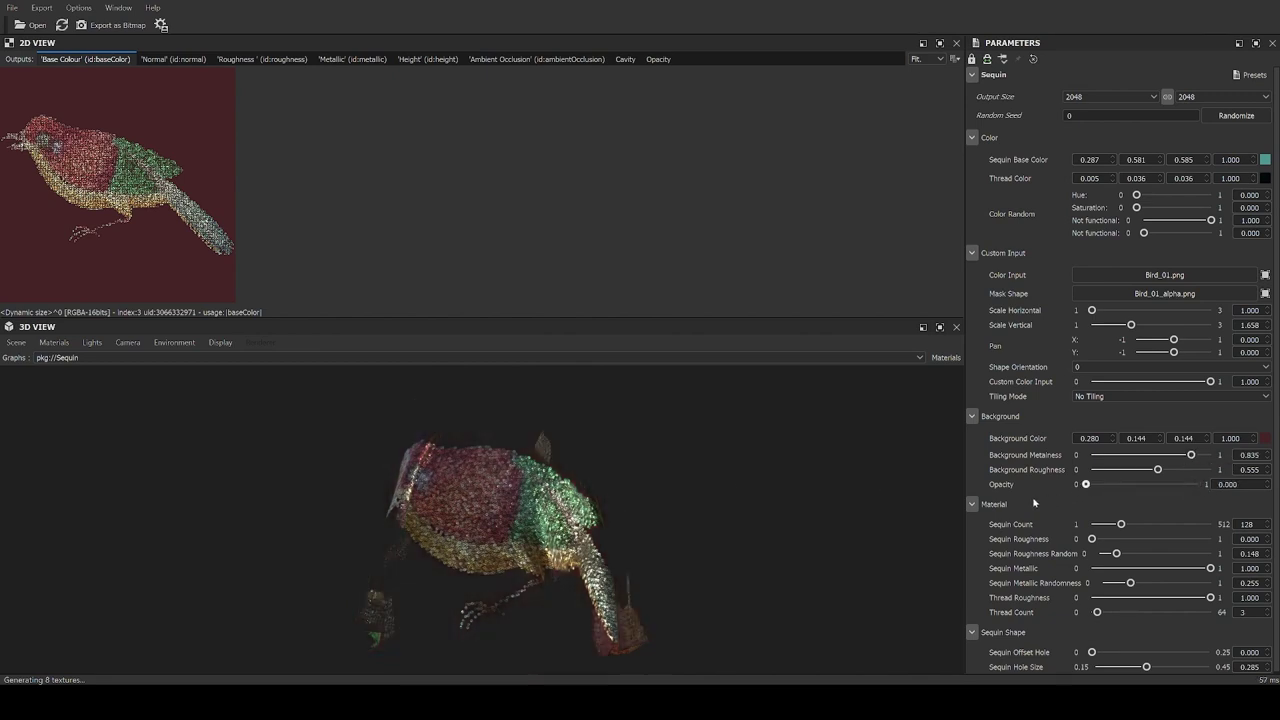
pyautogui.moveTo(450, 460); pyautogui.dragTo(429, 494)
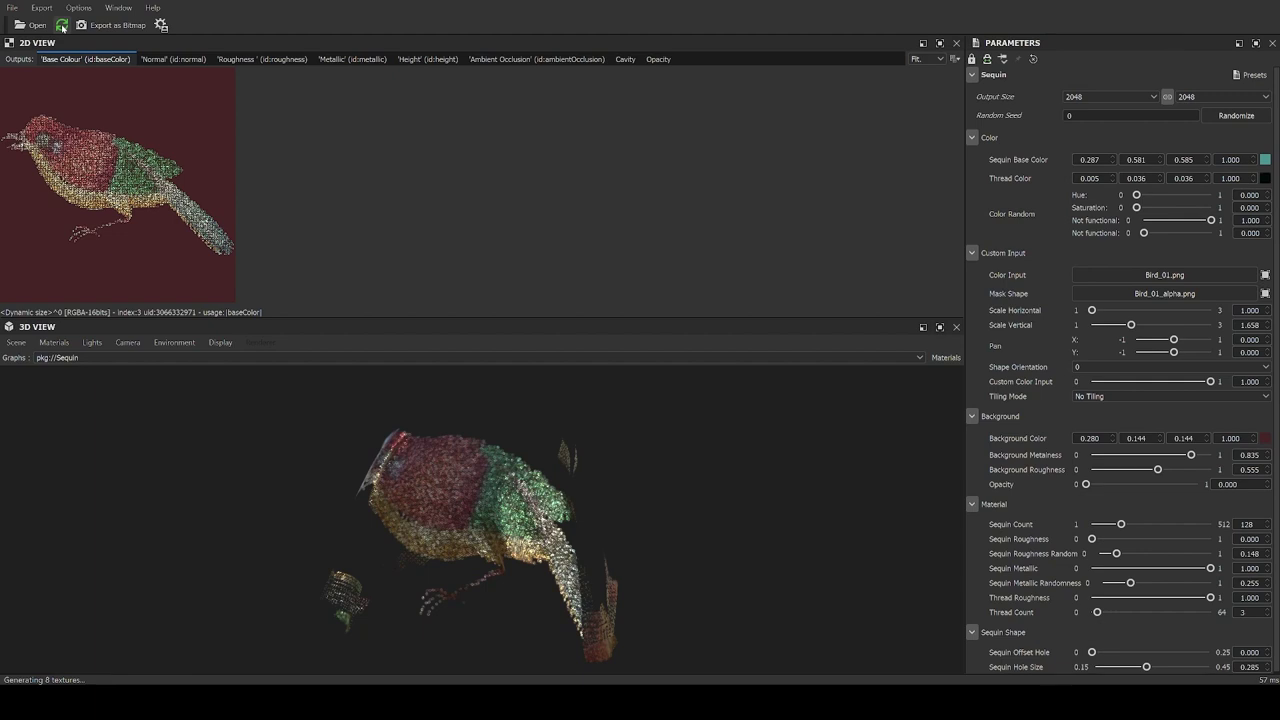
# Reload the Sequin material to its defaults and set its Output Size to 2048
pyautogui.click(62, 25)
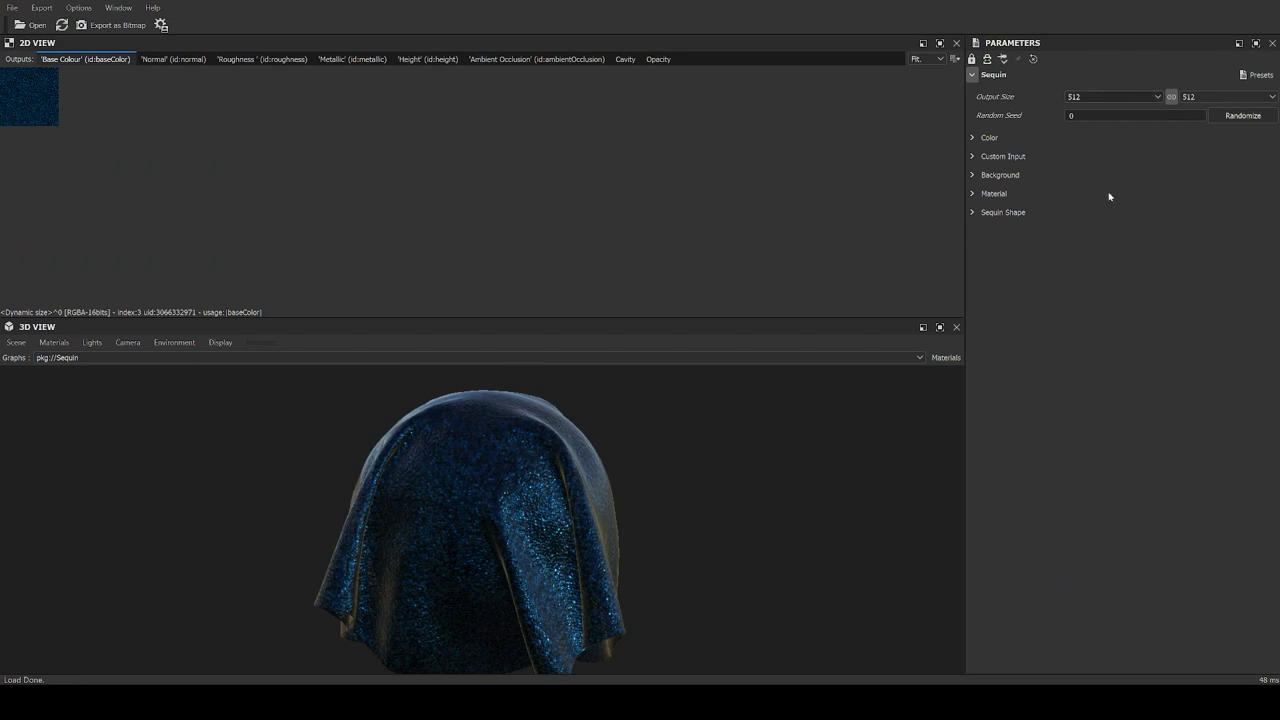
pyautogui.scroll(-2, 1200, 97)
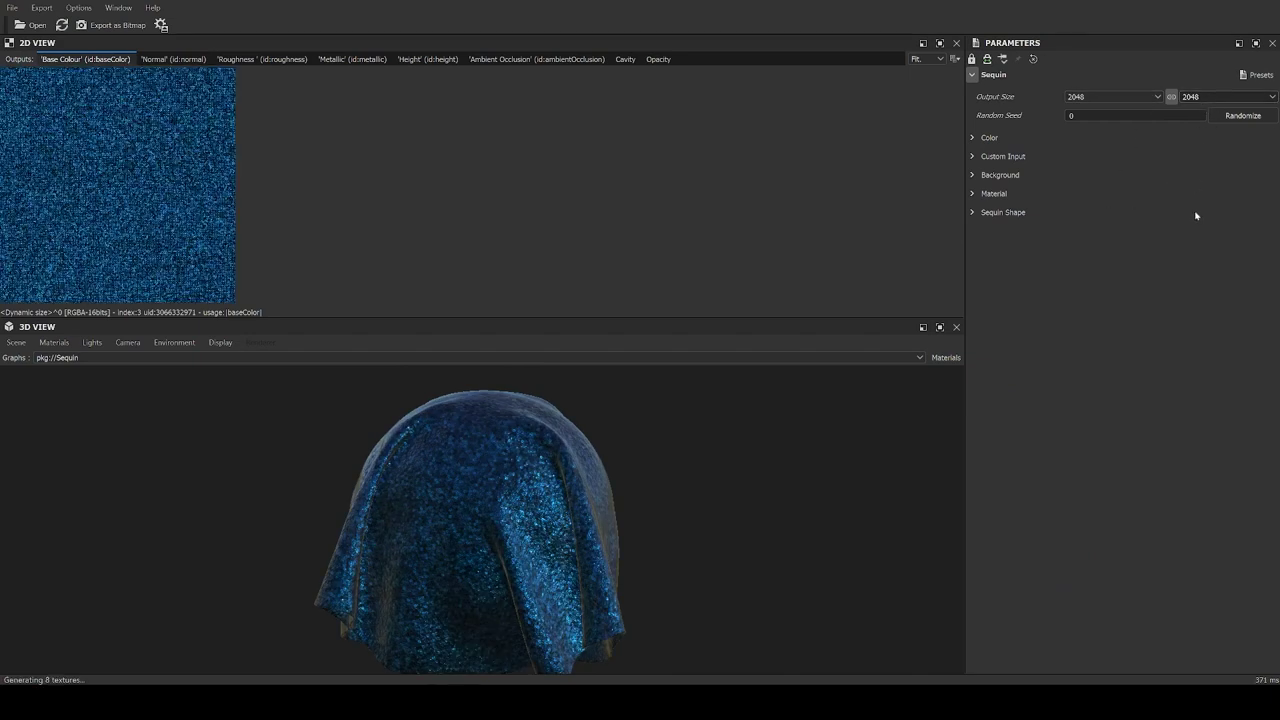
# Load the green preset with crescent-shaped sequins and inspect the sequins up close on the cloth
pyautogui.scroll(-1, 1205, 97)
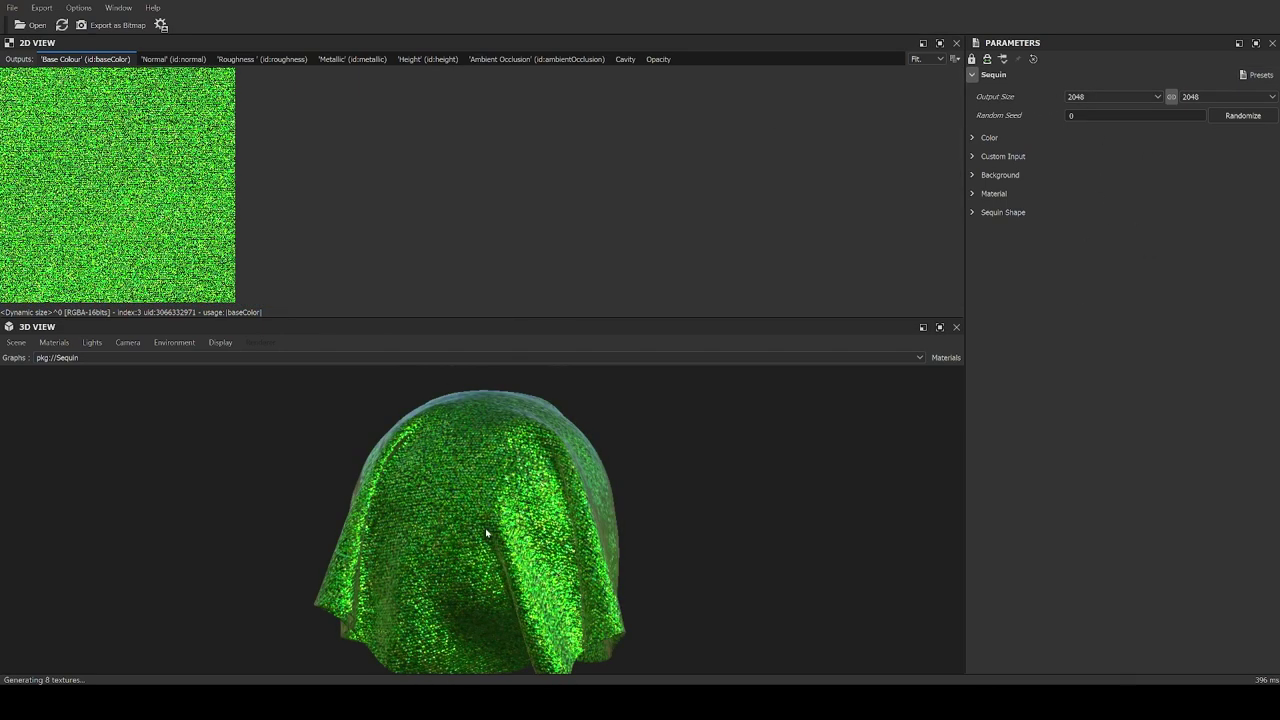
pyautogui.scroll(6, 486, 533)
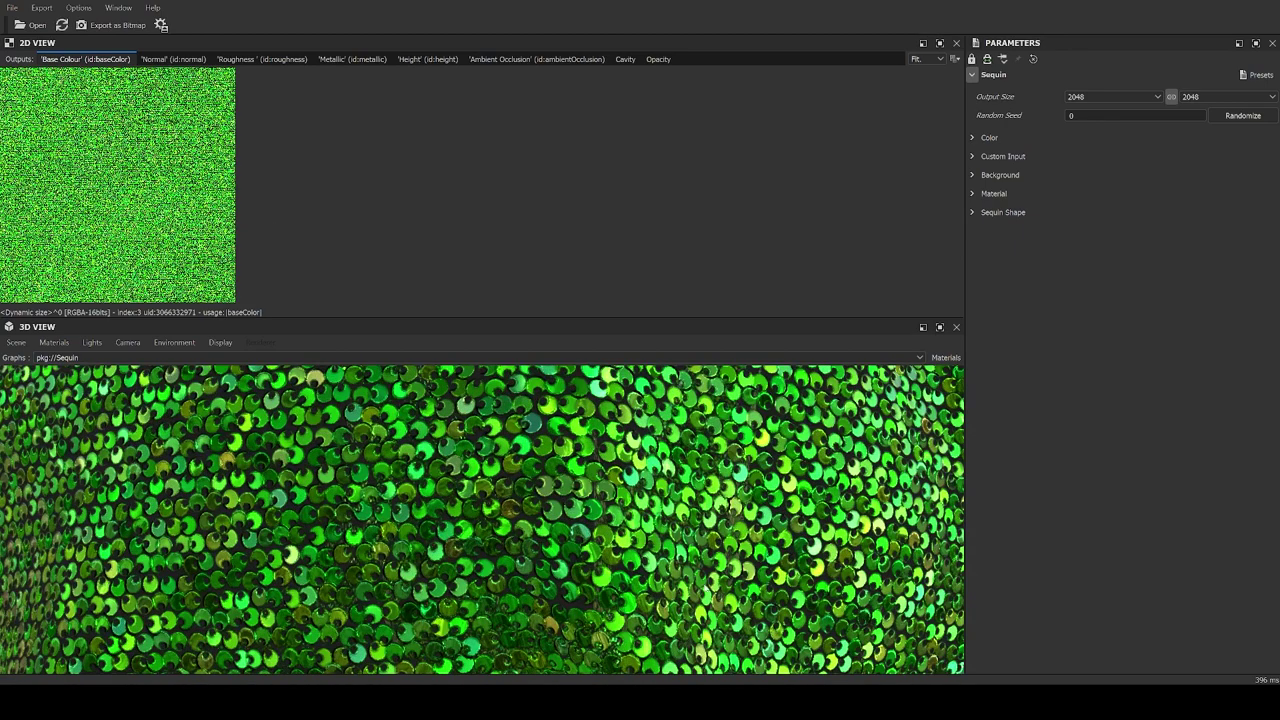
pyautogui.scroll(-6, 423, 592)
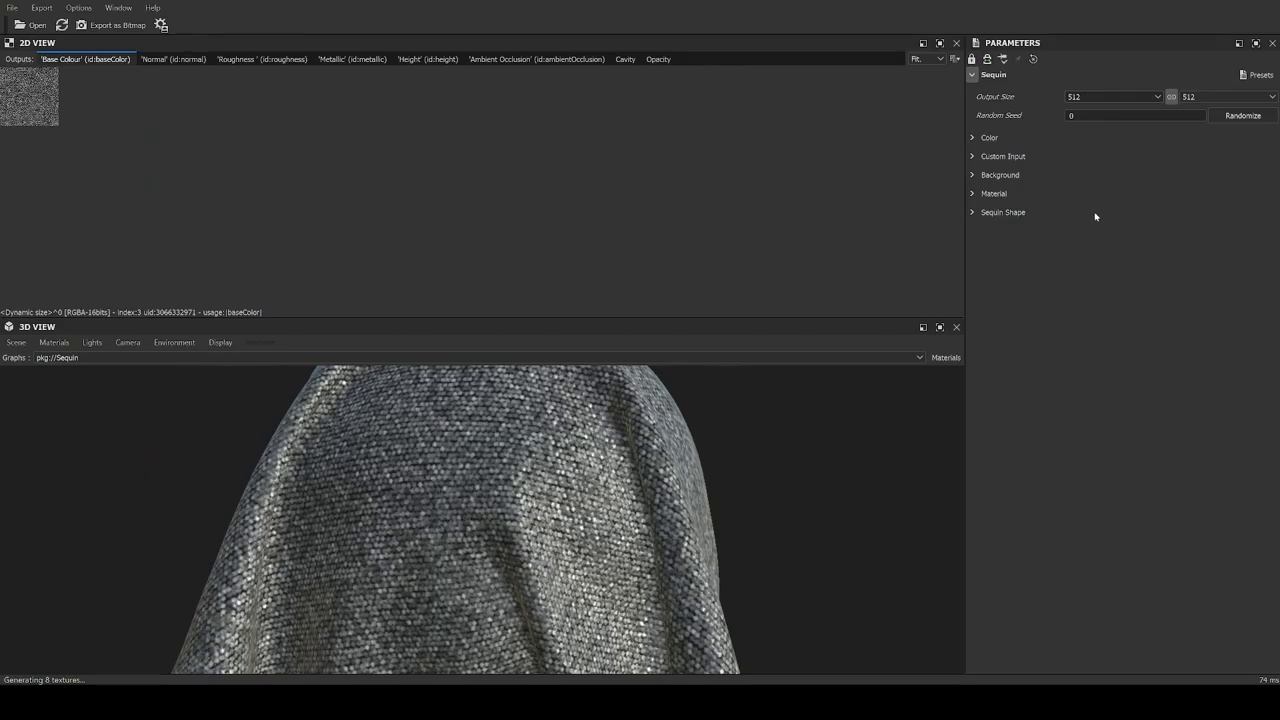
# Load the grey preset with densely packed sequins and inspect the cloth up close and from other angles
pyautogui.scroll(3, 400, 556)
pyautogui.moveTo(400, 556); pyautogui.dragTo(716, 548)
pyautogui.scroll(-5, 620, 554)
pyautogui.moveTo(616, 555); pyautogui.dragTo(620, 508)
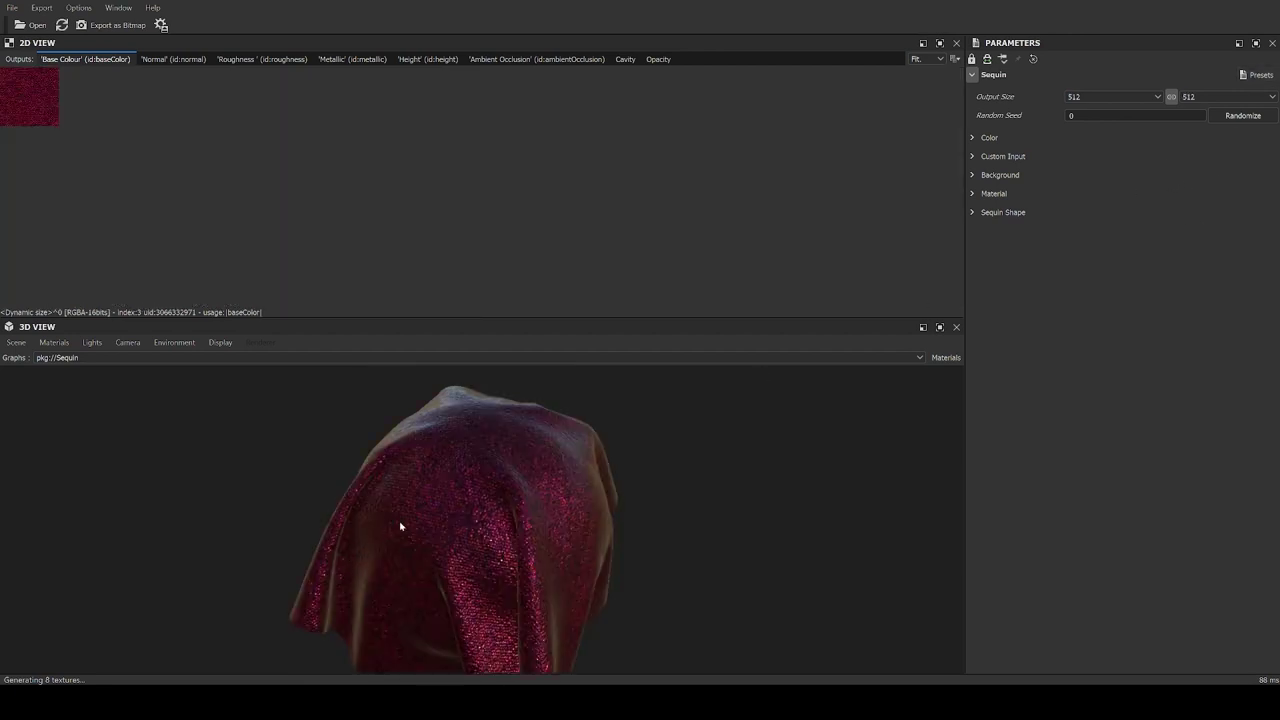
# Load the magenta ring-sequin preset, set its Output Size to 2048 and inspect the folds of the cloth
pyautogui.scroll(3, 382, 533)
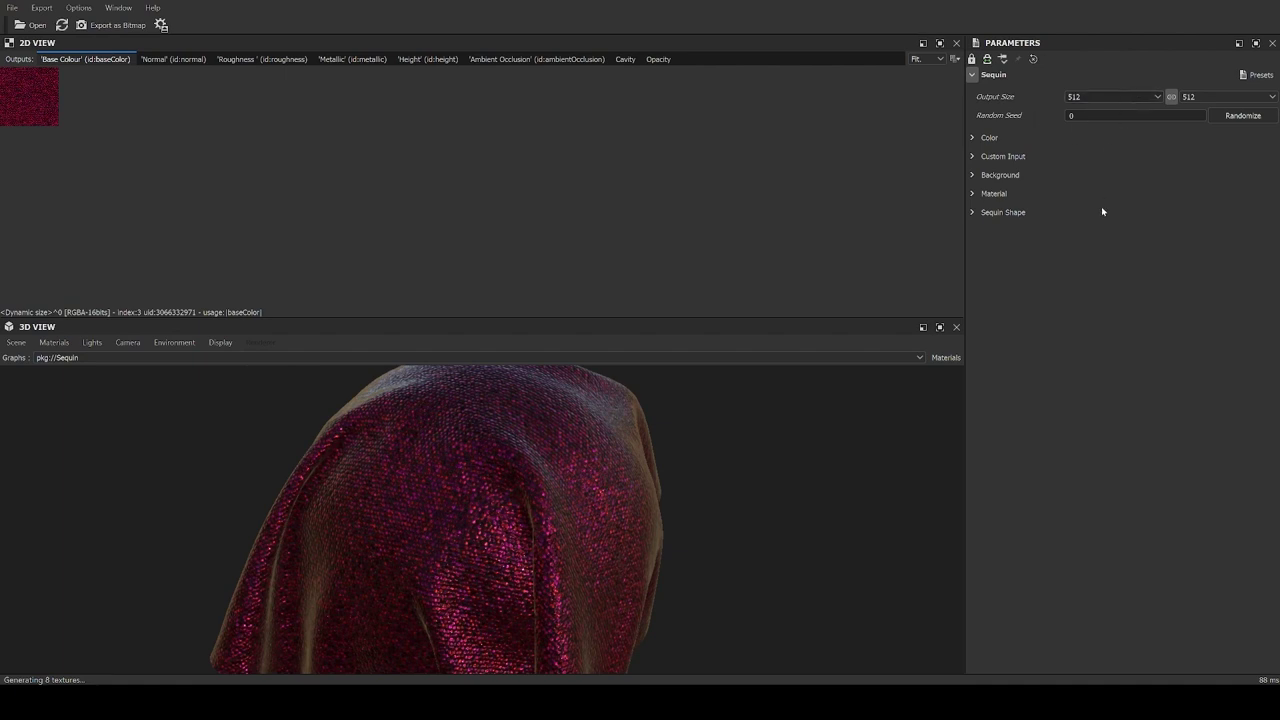
pyautogui.scroll(3, 484, 553)
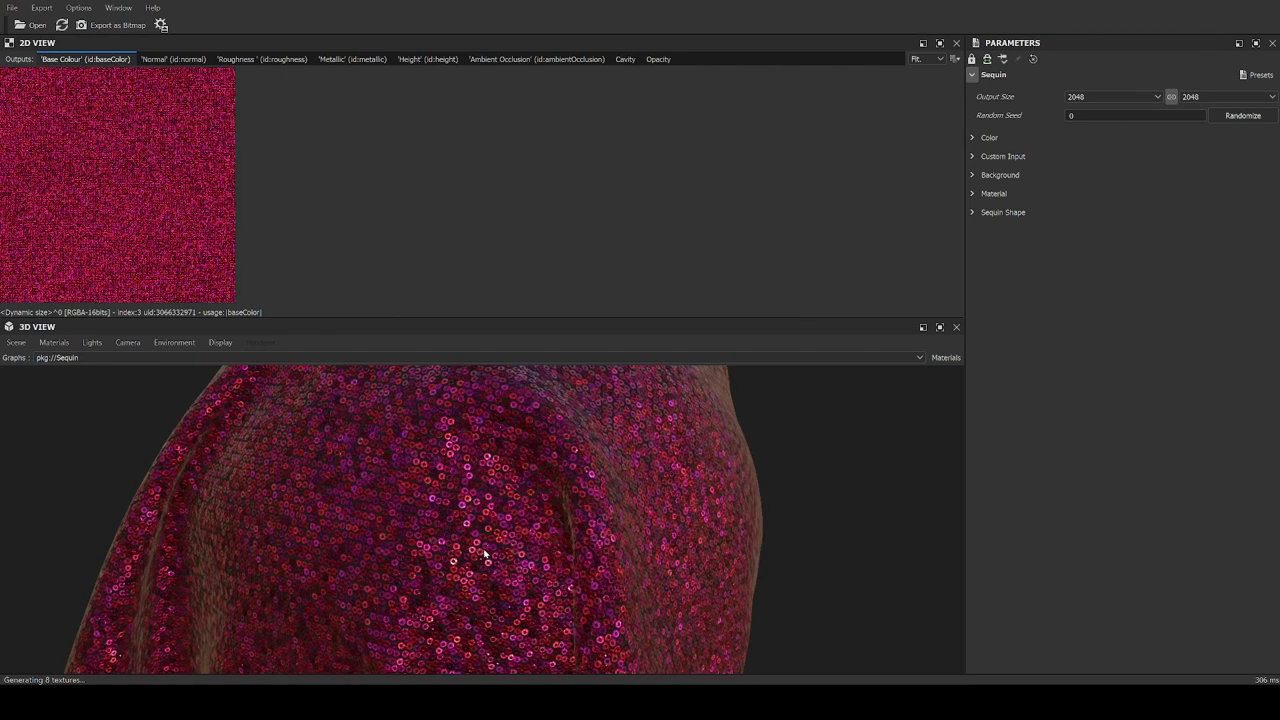
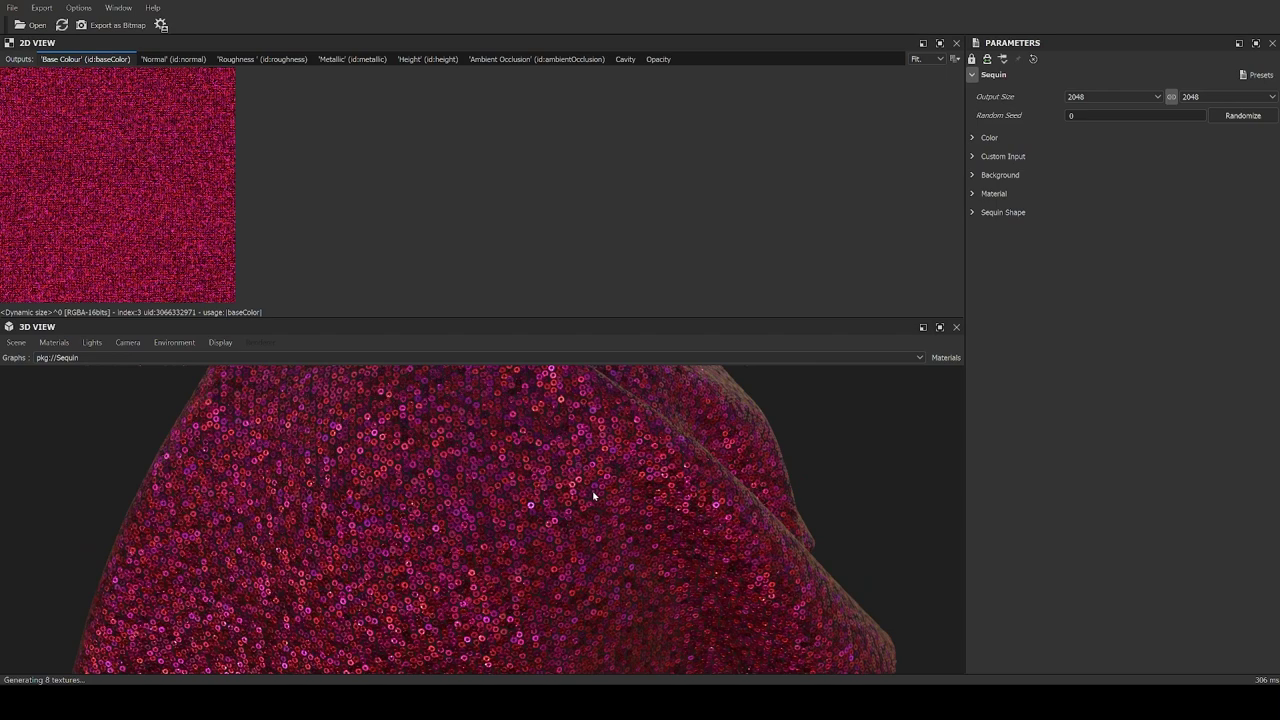
pyautogui.moveTo(593, 495); pyautogui.dragTo(633, 501)
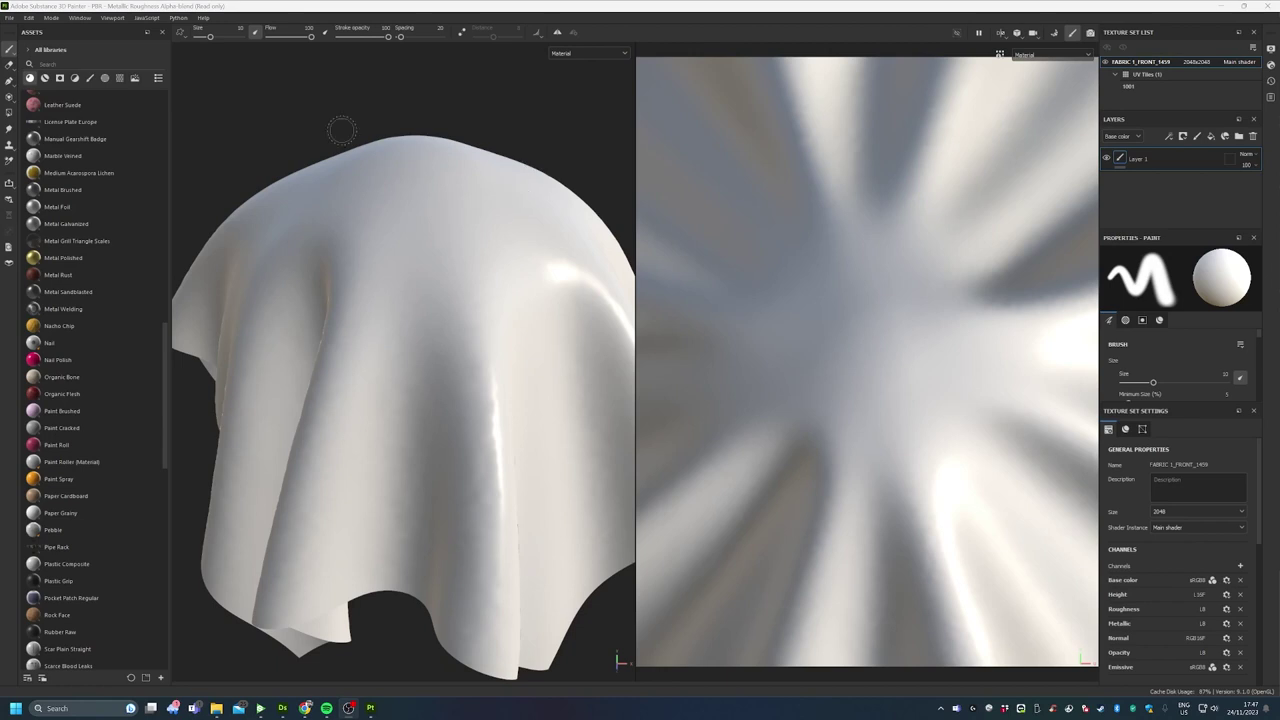
# Switch to Substance 3D Painter and locate the Sequin material in the asset library
pyautogui.scroll(4, 95, 257)
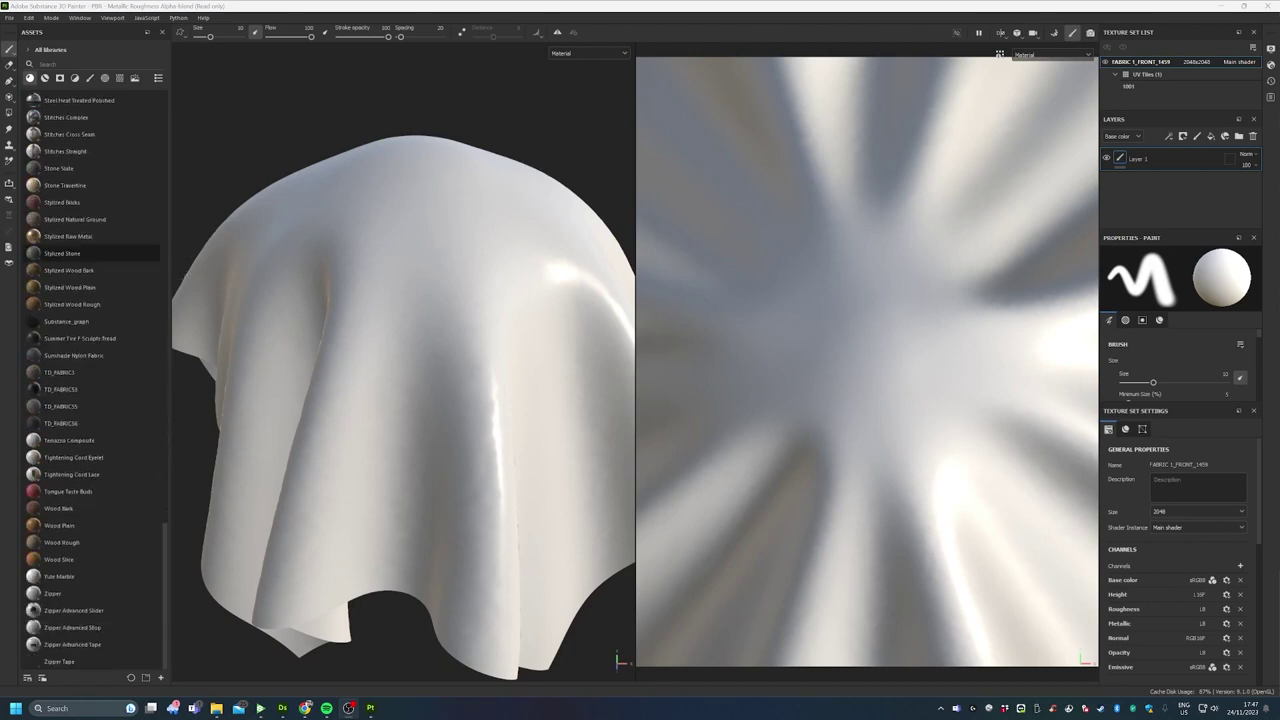
pyautogui.scroll(-5, 95, 260)
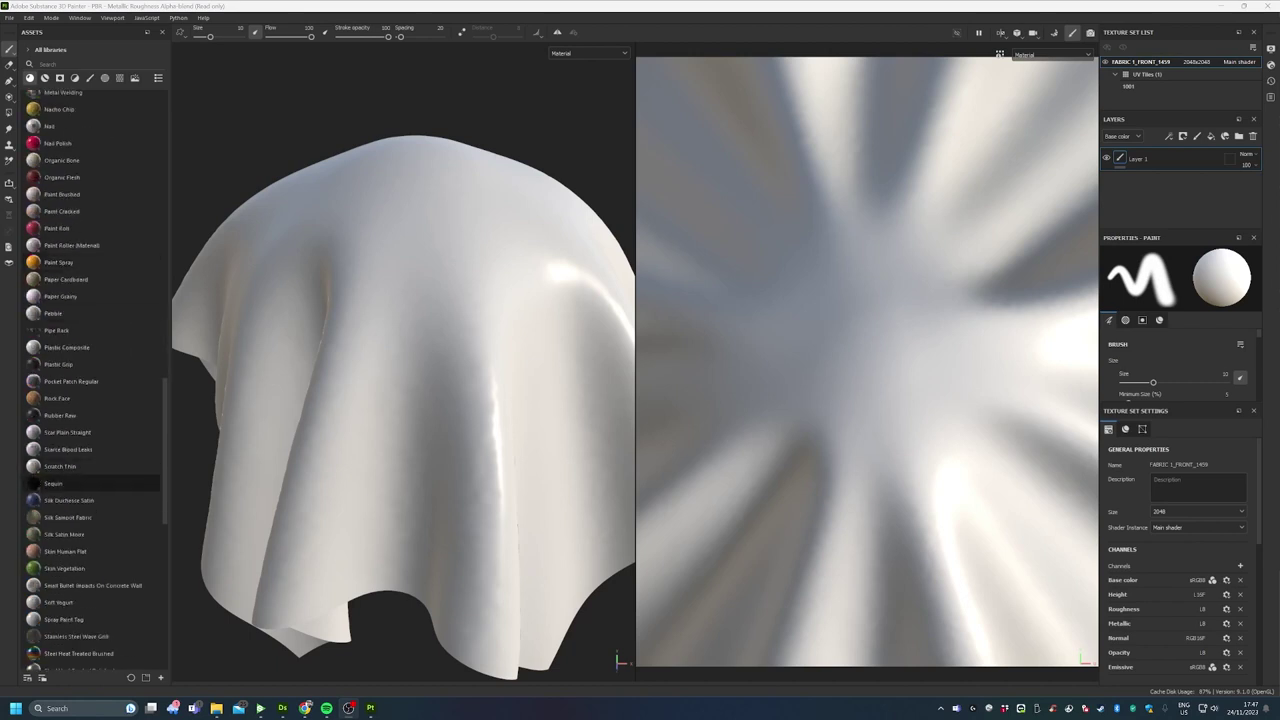
# Add Sequin_Pattern_v2.sbsar from the Sequin_Pattern_v2 folder under Mayo3D Shaders to the resources for import
pyautogui.click(9, 18)
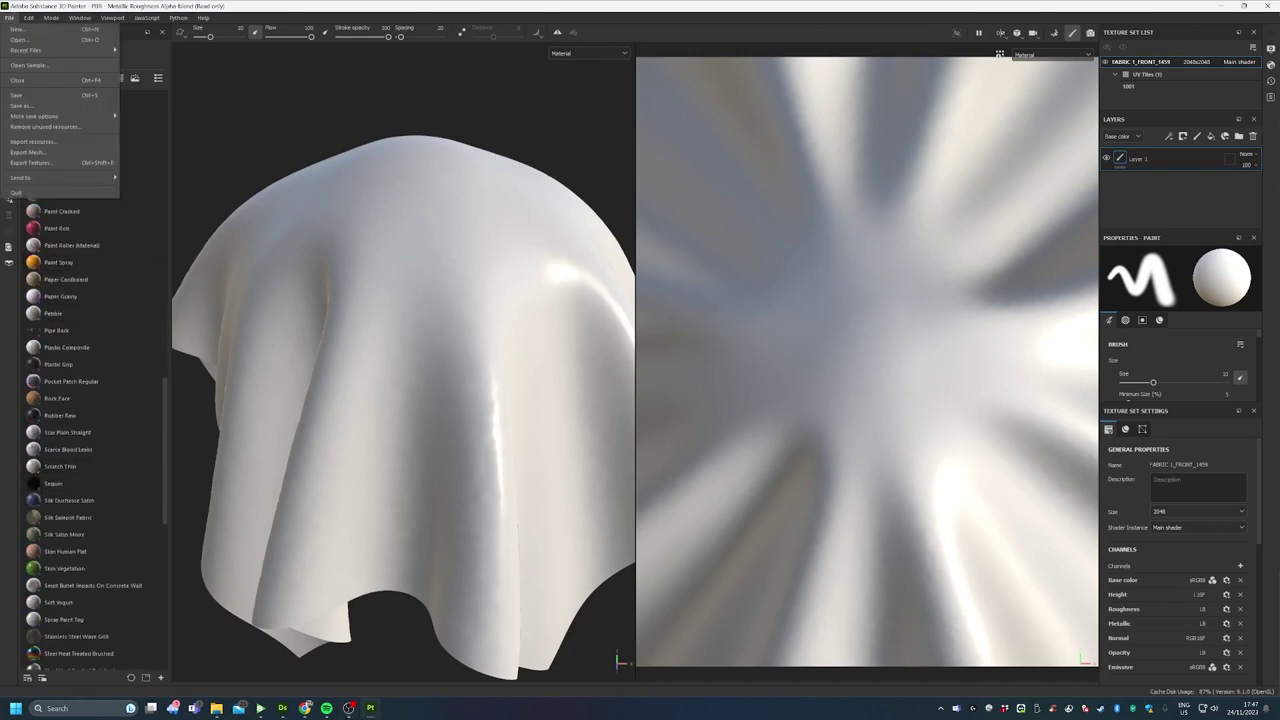
pyautogui.click(30, 141)
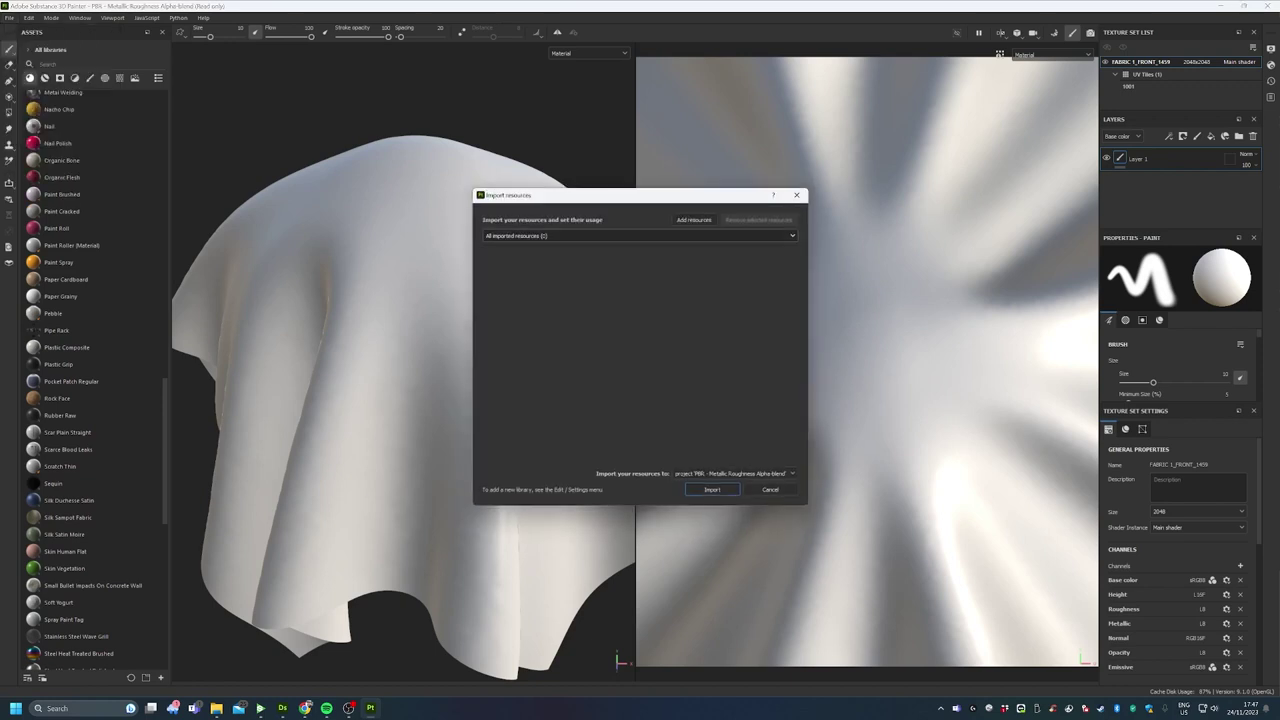
pyautogui.click(694, 217)
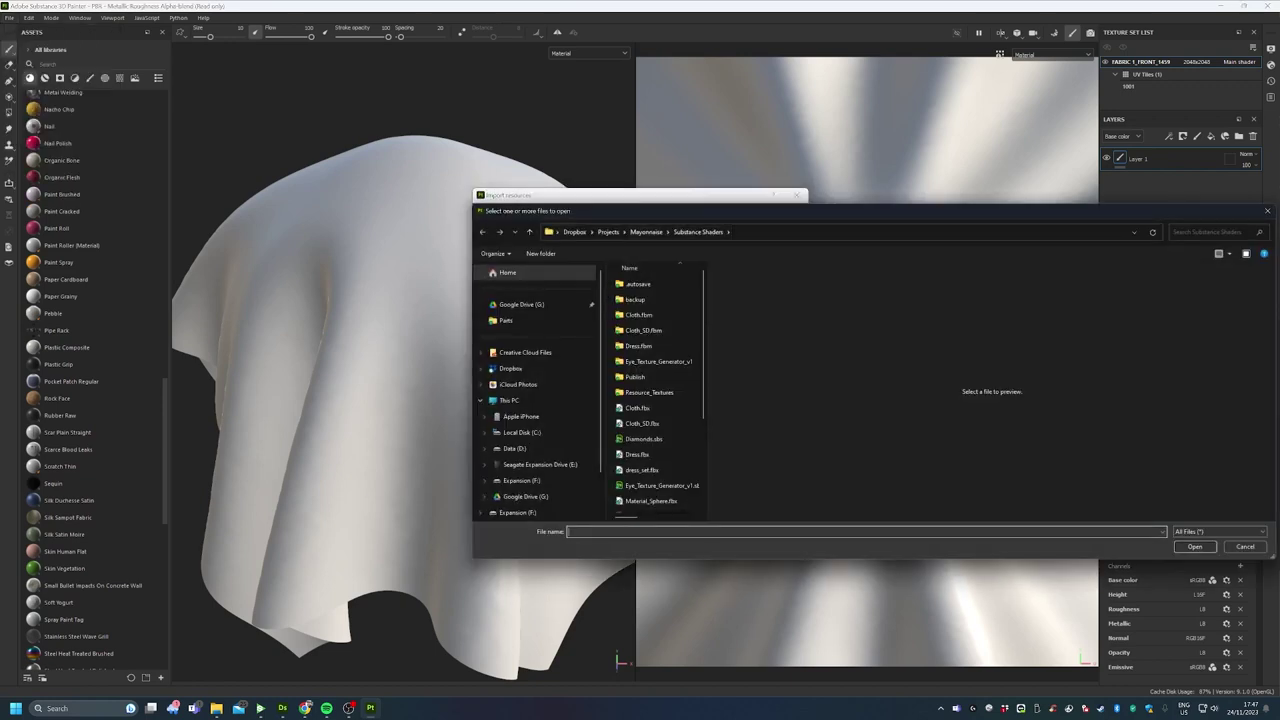
pyautogui.scroll(-3, 650, 500)
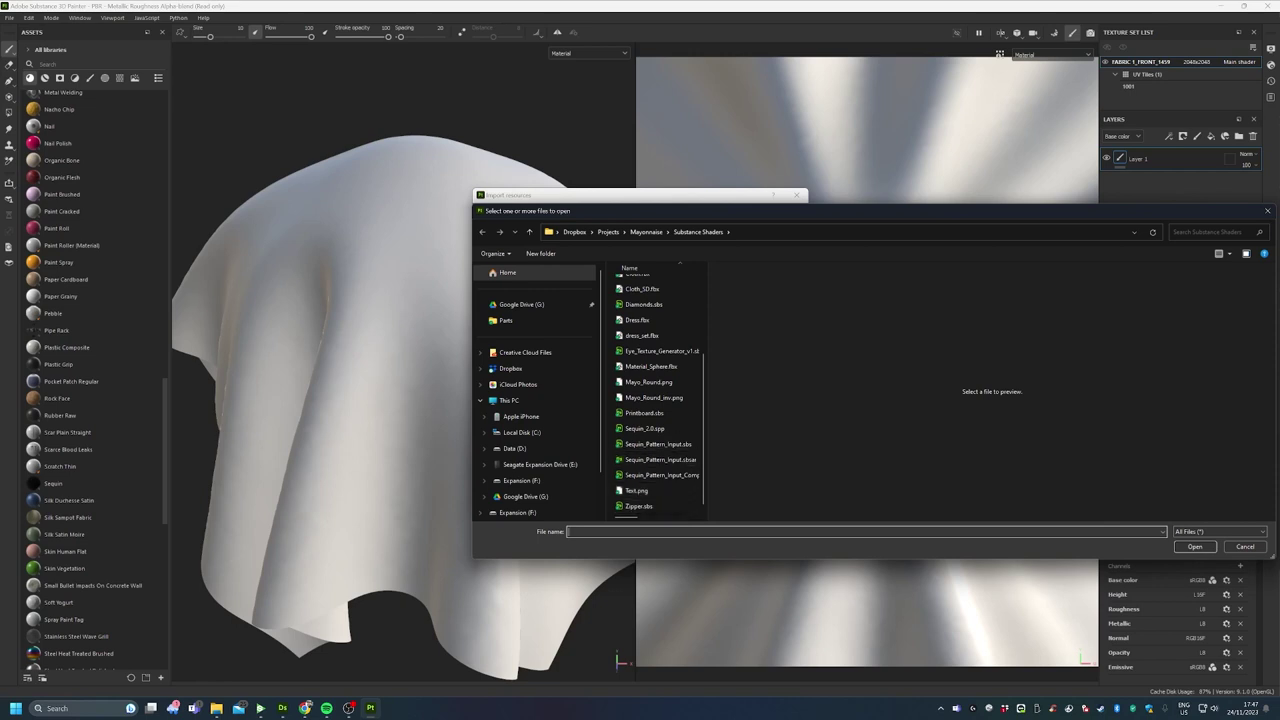
pyautogui.scroll(3, 658, 420)
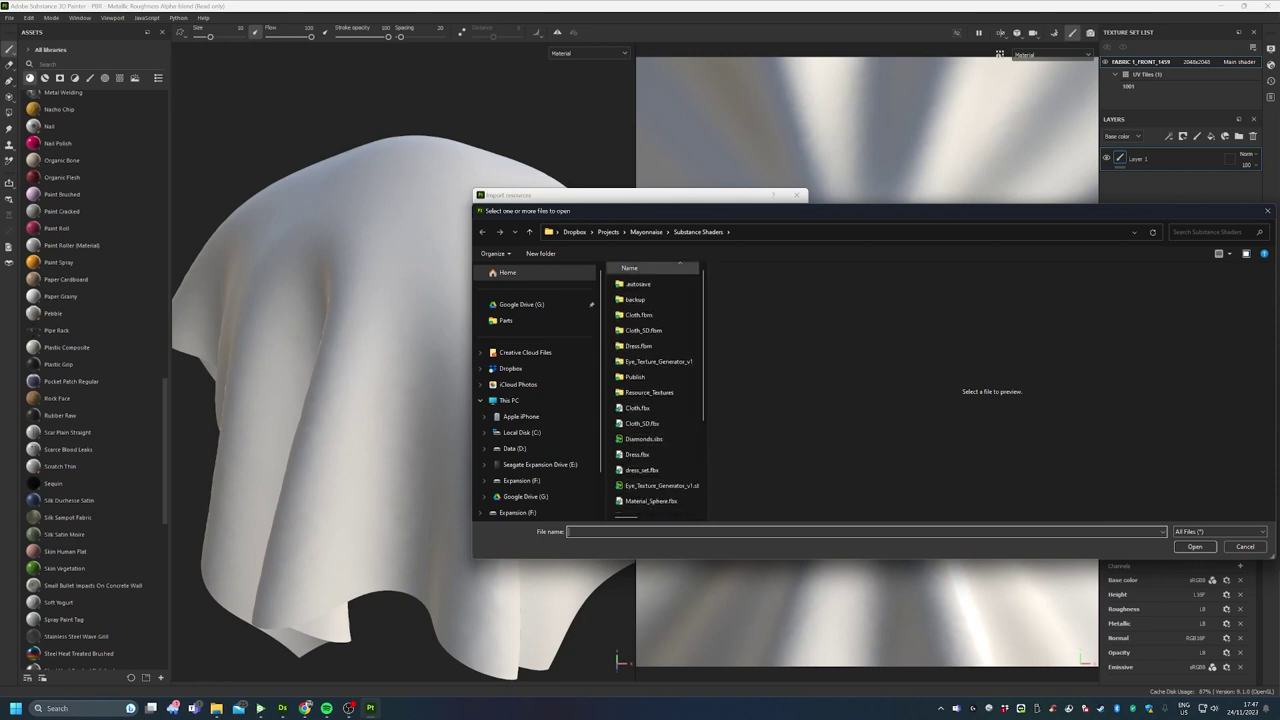
pyautogui.click(608, 231)
pyautogui.doubleClick(636, 489)
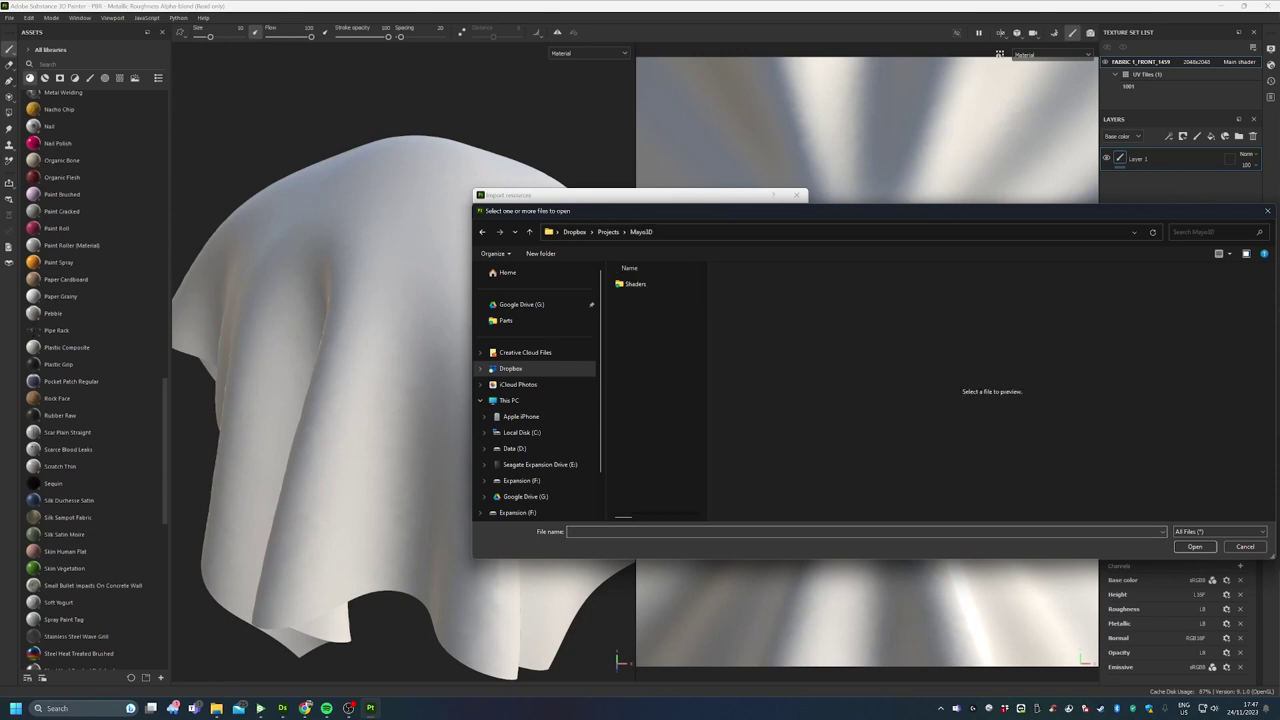
pyautogui.doubleClick(640, 284)
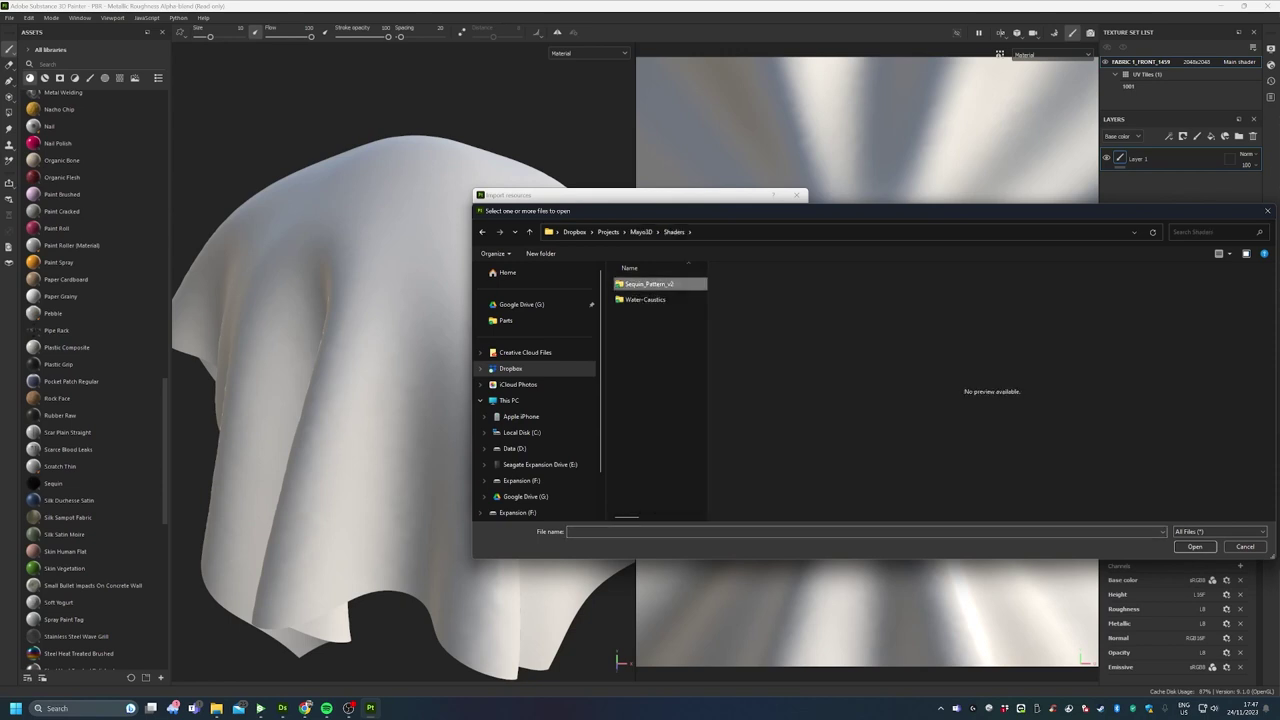
pyautogui.doubleClick(648, 284)
pyautogui.click(640, 410)
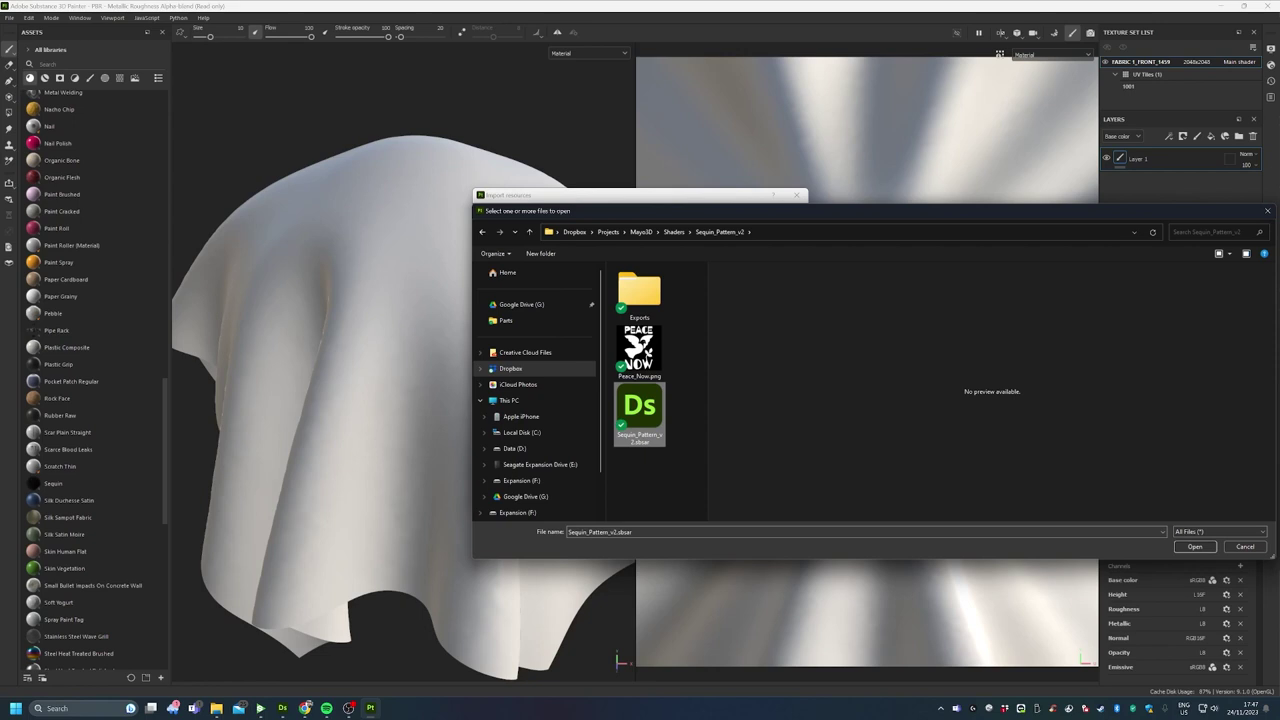
pyautogui.click(1195, 546)
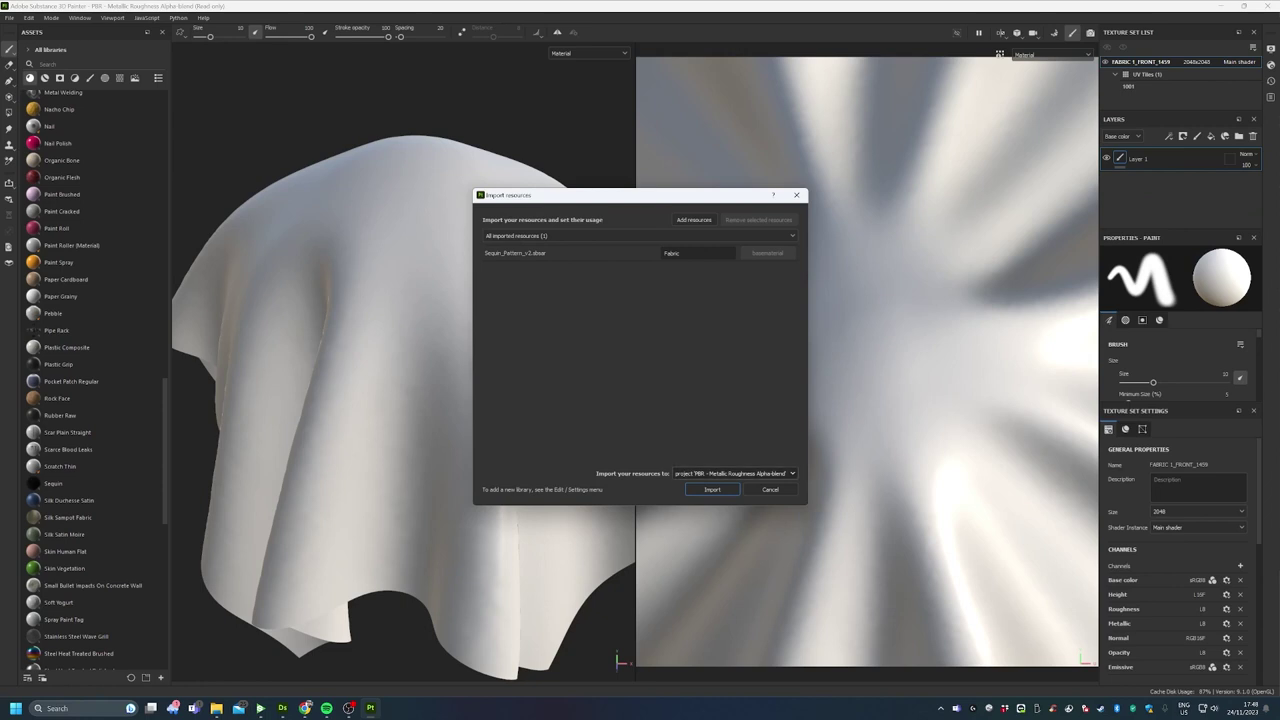
# Choose the PBR - Metallic Roughness Alpha-blend project as the import destination and cancel the import
pyautogui.click(734, 473)
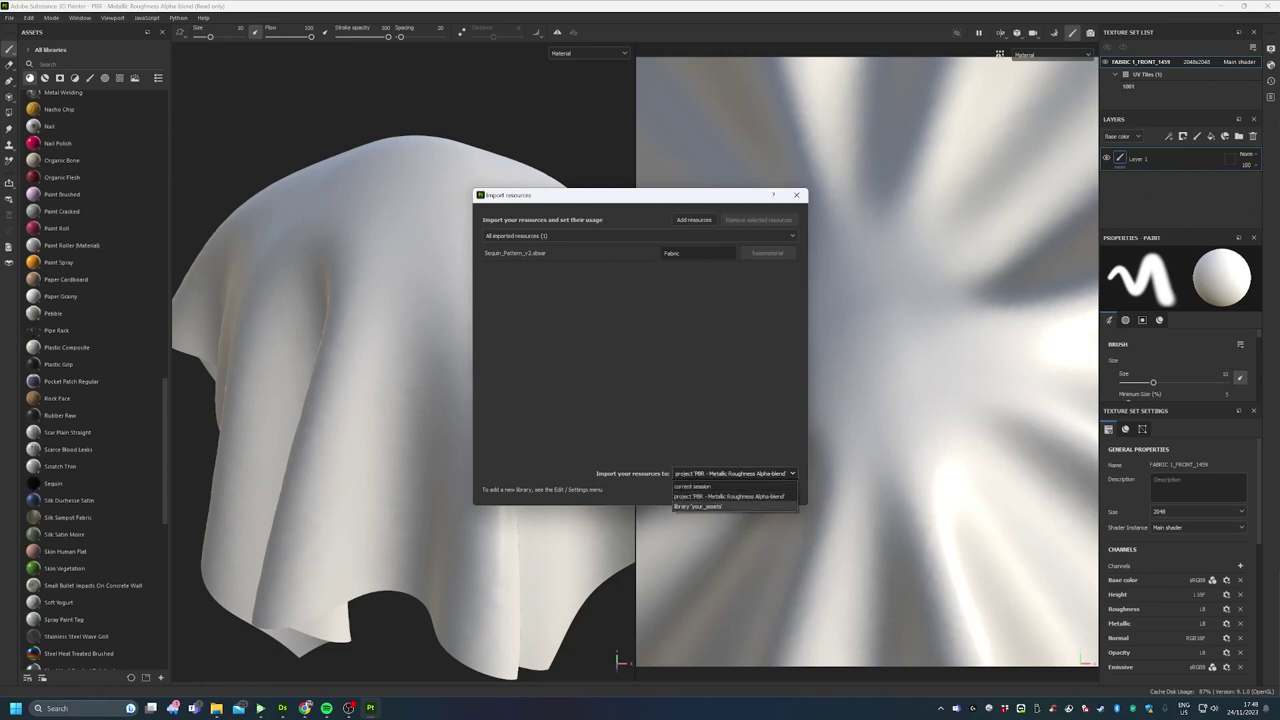
pyautogui.click(729, 496)
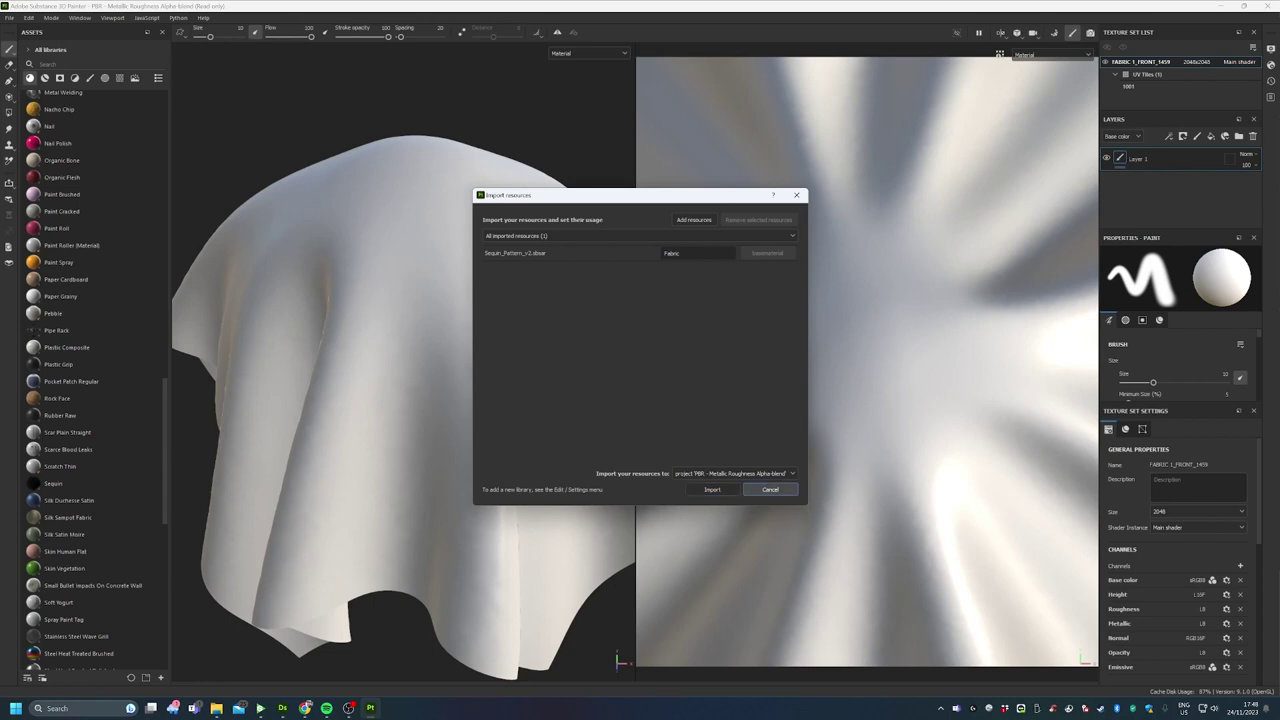
pyautogui.click(770, 489)
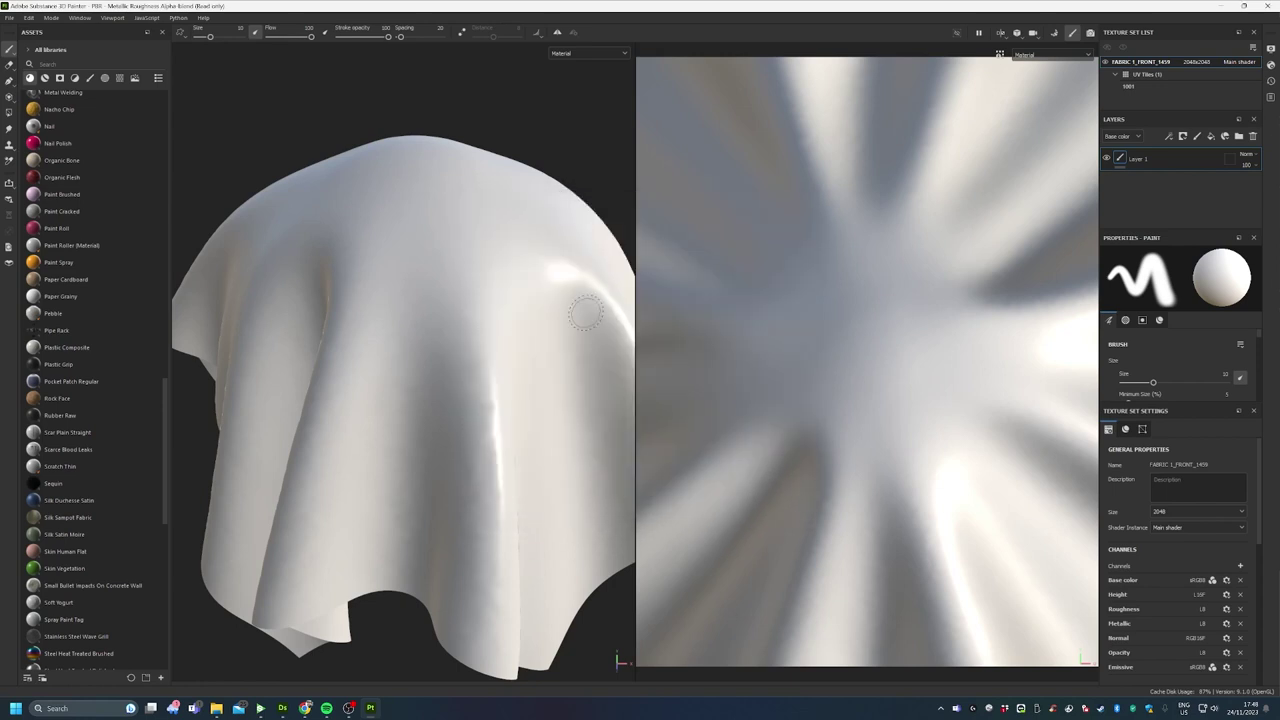
# Apply the Sequin material from the library to the cloth mesh as a fill layer
pyautogui.click(53, 483)
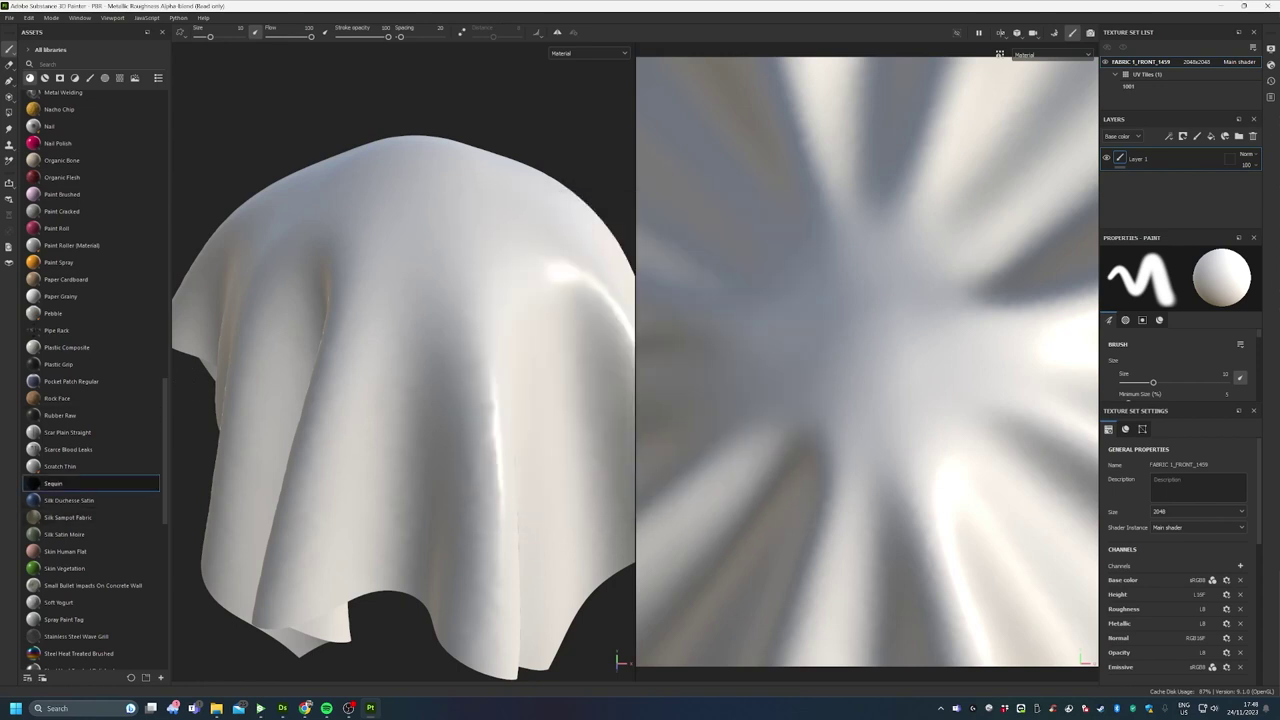
pyautogui.moveTo(53, 483); pyautogui.dragTo(495, 385)
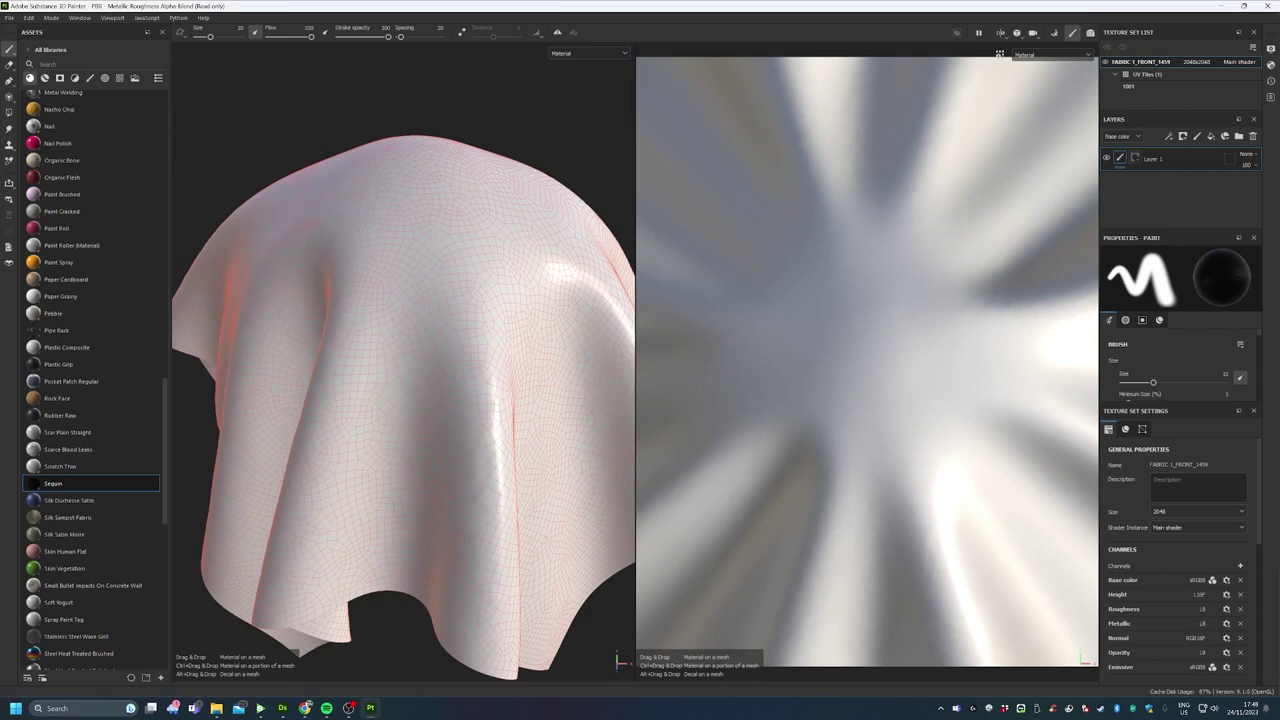
pyautogui.moveTo(288, 648); pyautogui.dragTo(300, 600)
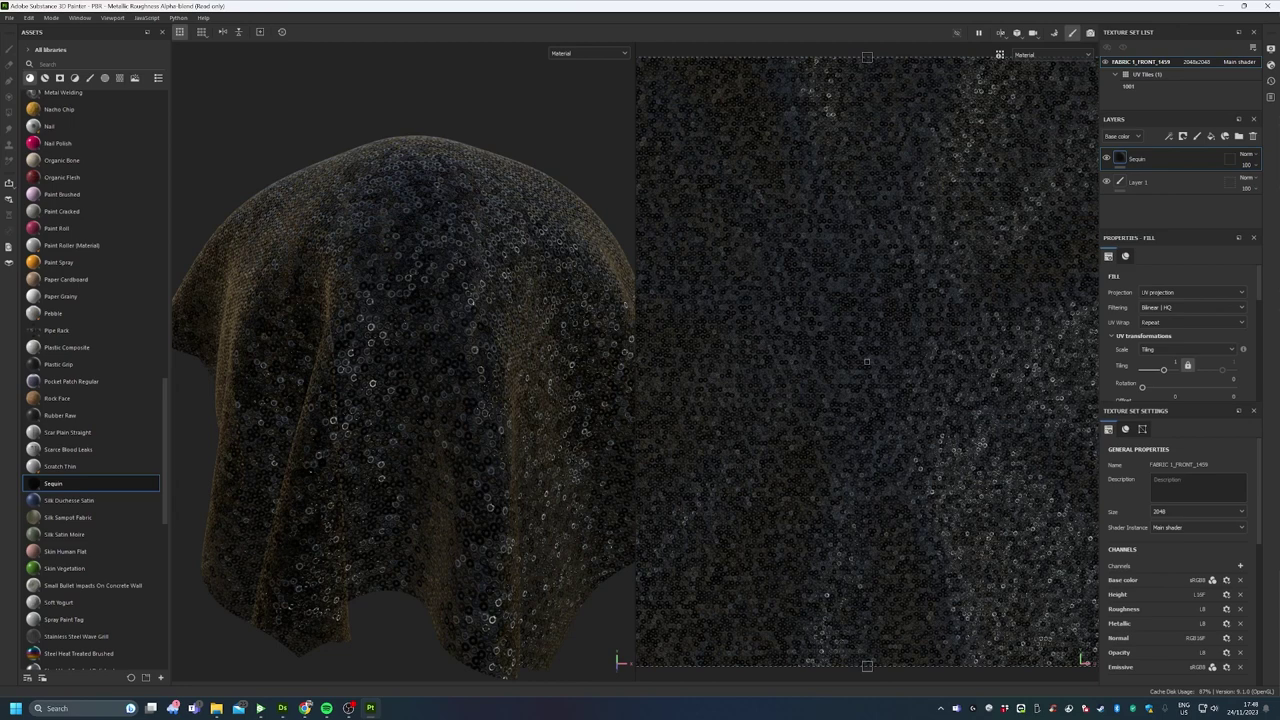
pyautogui.scroll(-2, 404, 400)
pyautogui.scroll(3, 404, 400)
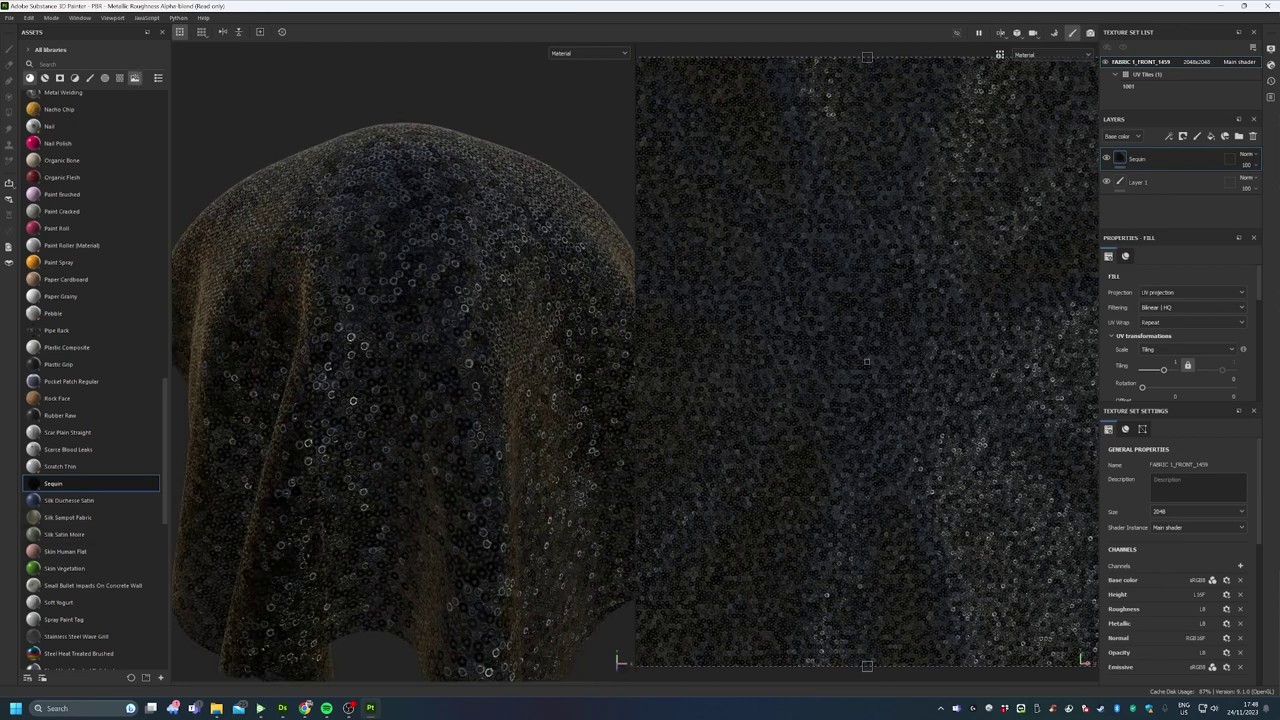
# Light the scene with the Studio White Umbrella environment map and inspect the sequined cloth from several angles
pyautogui.click(135, 77)
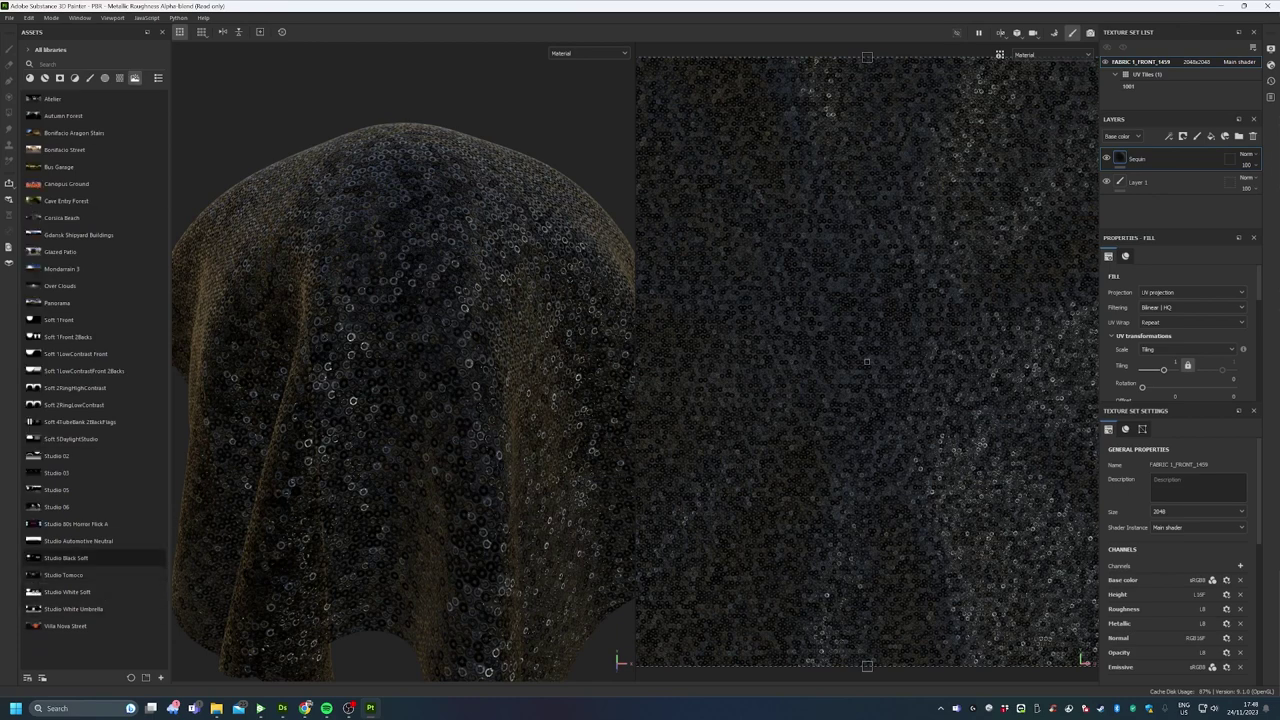
pyautogui.moveTo(73, 609); pyautogui.dragTo(100, 605)
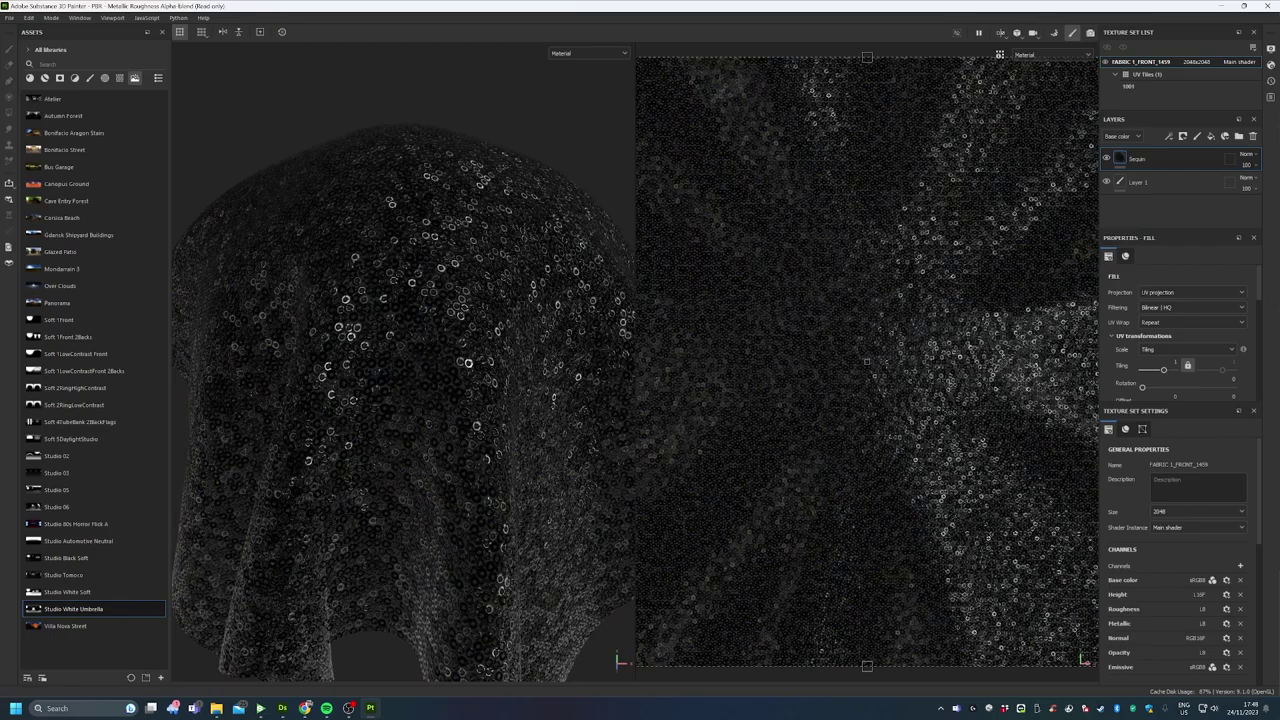
pyautogui.keyDown('alt'); pyautogui.moveTo(403, 361); pyautogui.dragTo(310, 360); pyautogui.keyUp('alt')
pyautogui.scroll(-5, 403, 361)
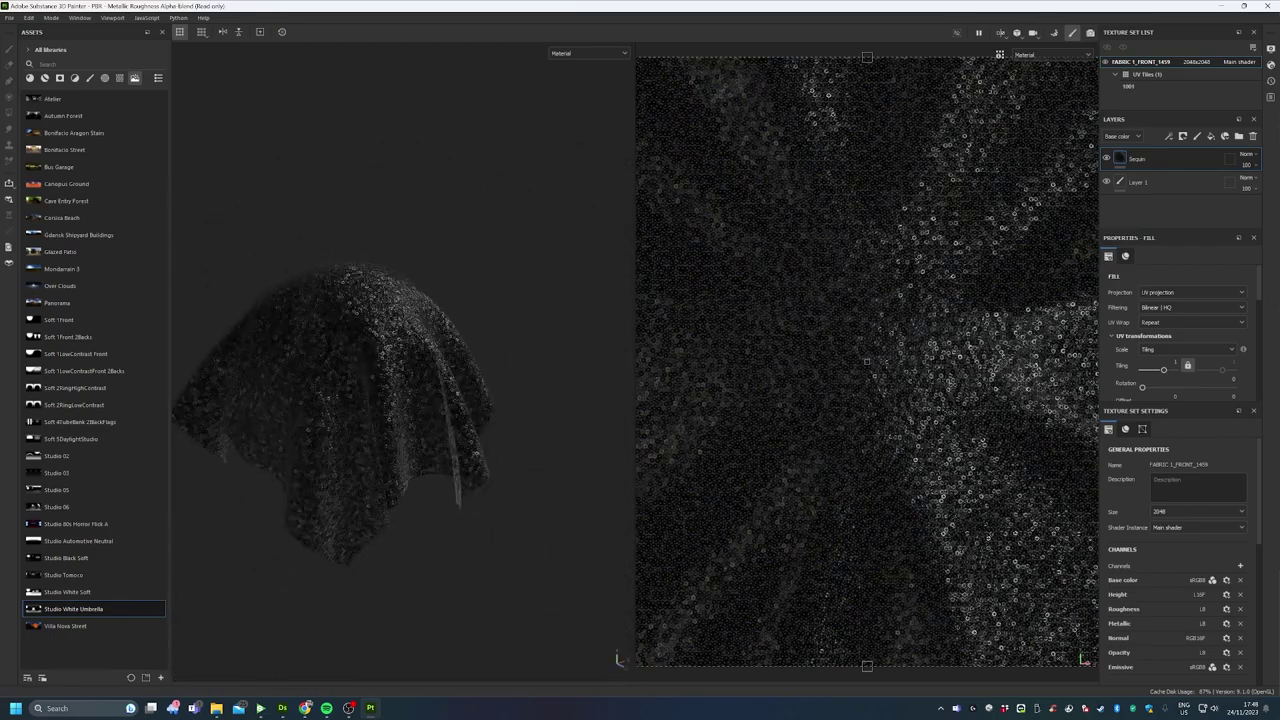
pyautogui.keyDown('alt'); pyautogui.moveTo(403, 361); pyautogui.dragTo(510, 420); pyautogui.keyUp('alt')
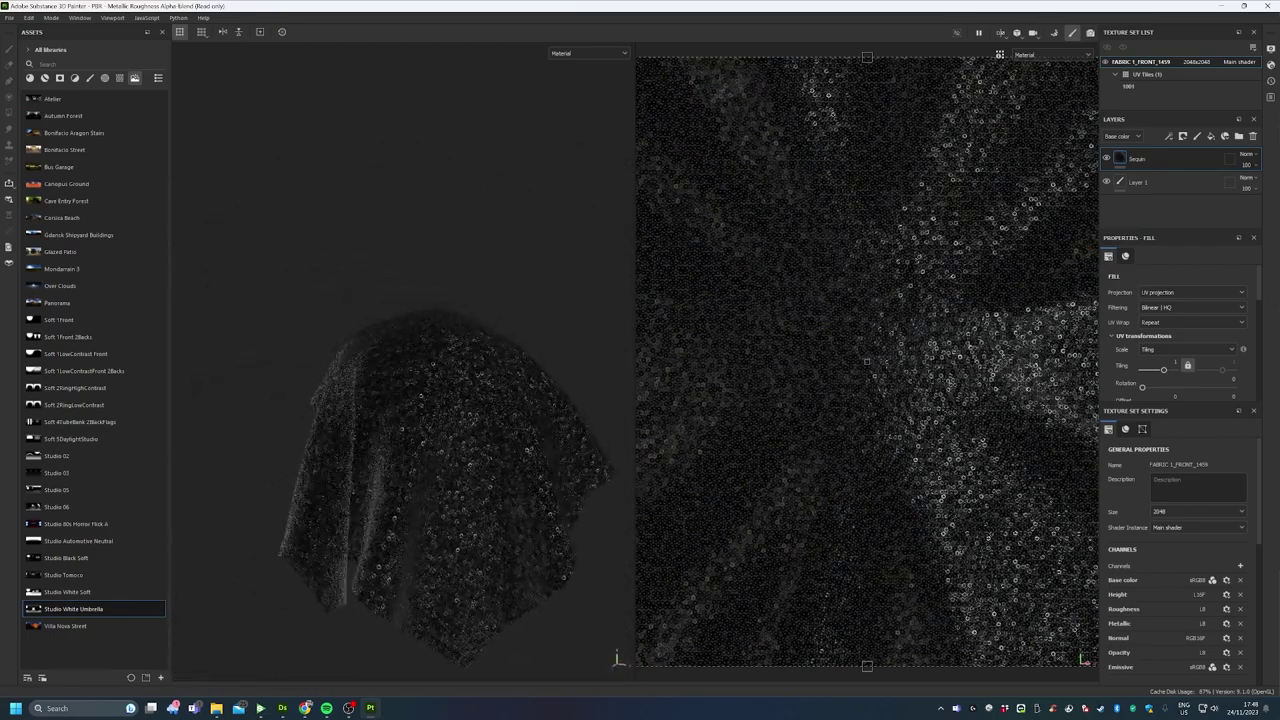
# Try the Ocean preset and the Red Blue preset on the Sequin fill layer
pyautogui.scroll(5, 468, 374)
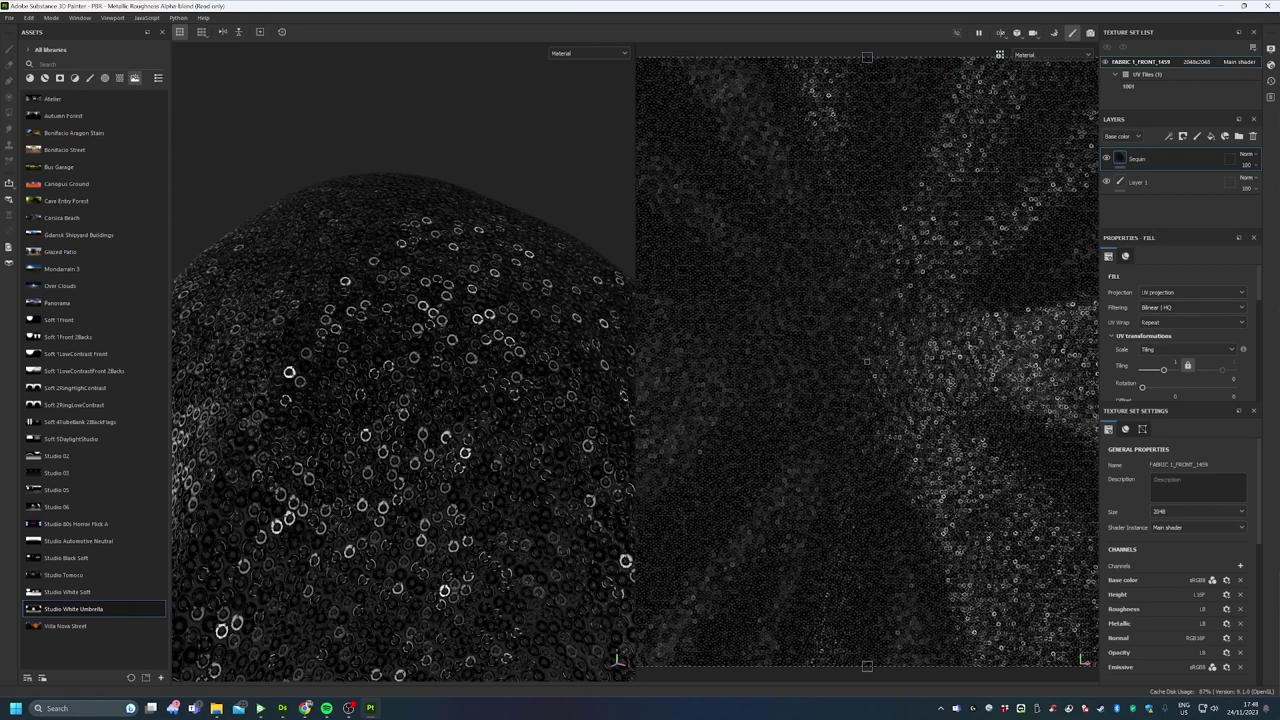
pyautogui.scroll(-5, 1180, 330)
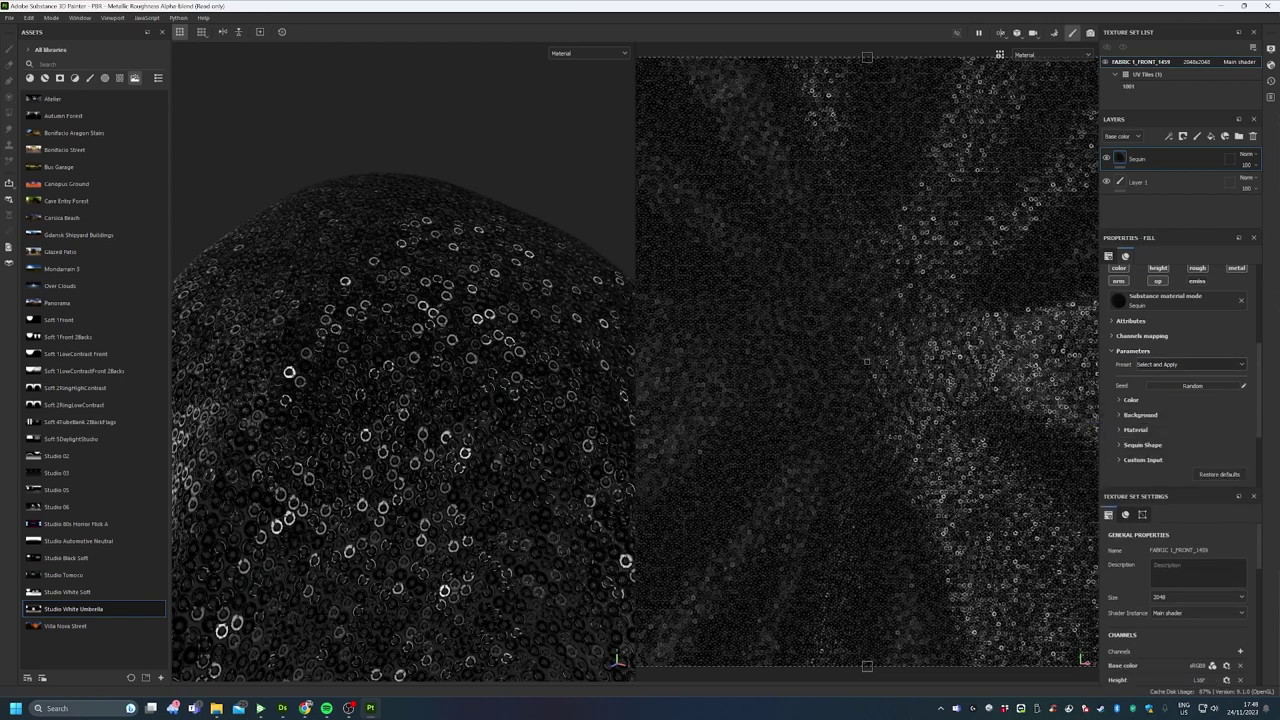
pyautogui.click(1190, 364)
pyautogui.click(1147, 374)
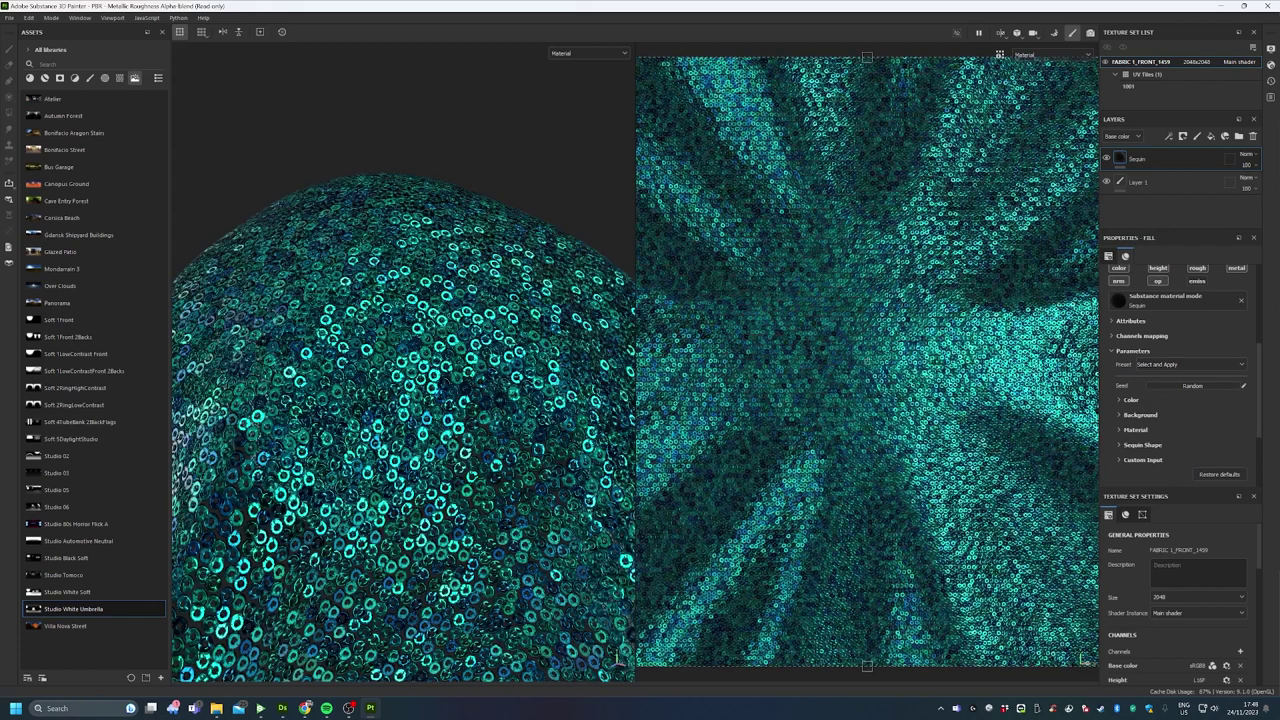
pyautogui.click(1160, 364)
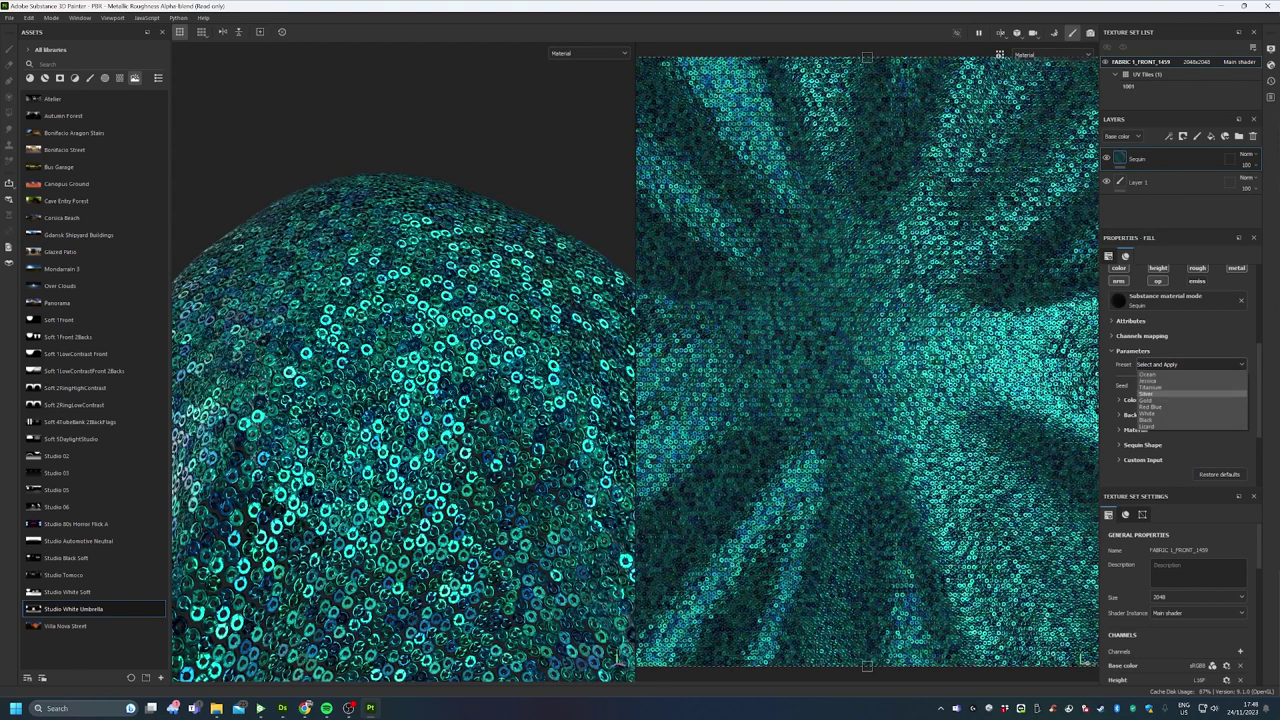
pyautogui.click(1150, 407)
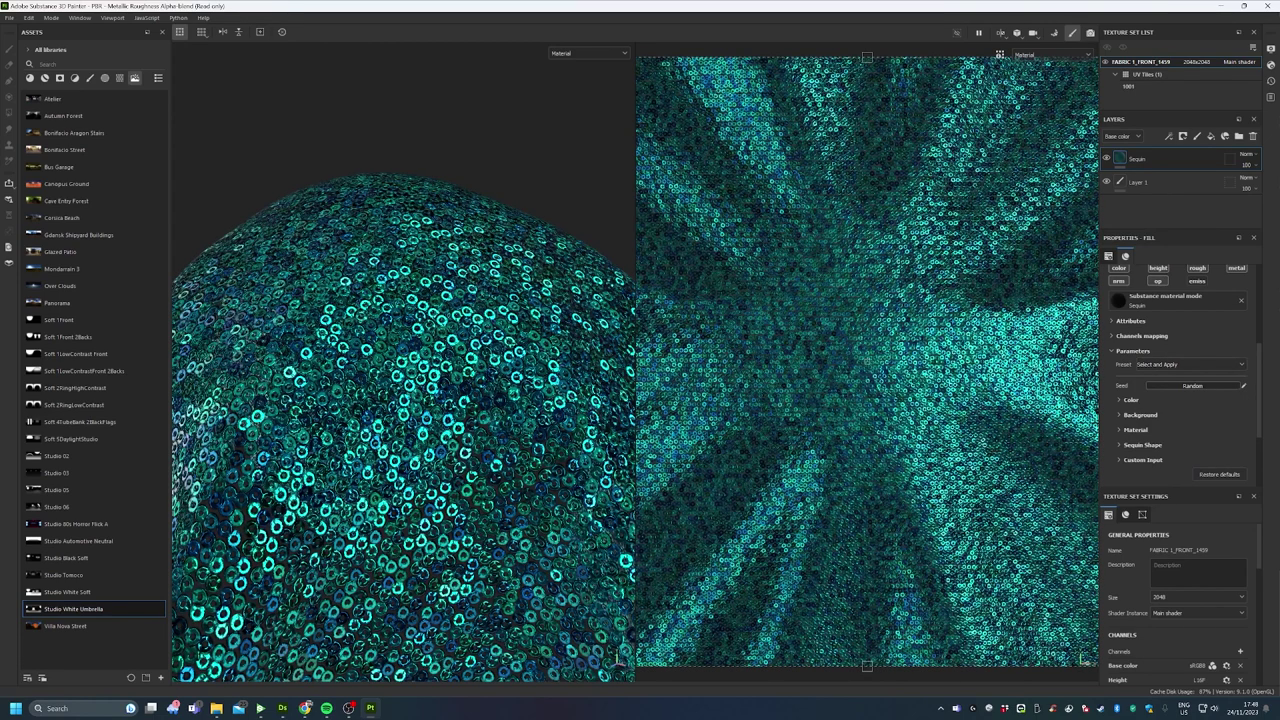
# Apply the Gold preset to the Sequin fill layer and inspect the cloth up close and as a whole
pyautogui.click(1160, 364)
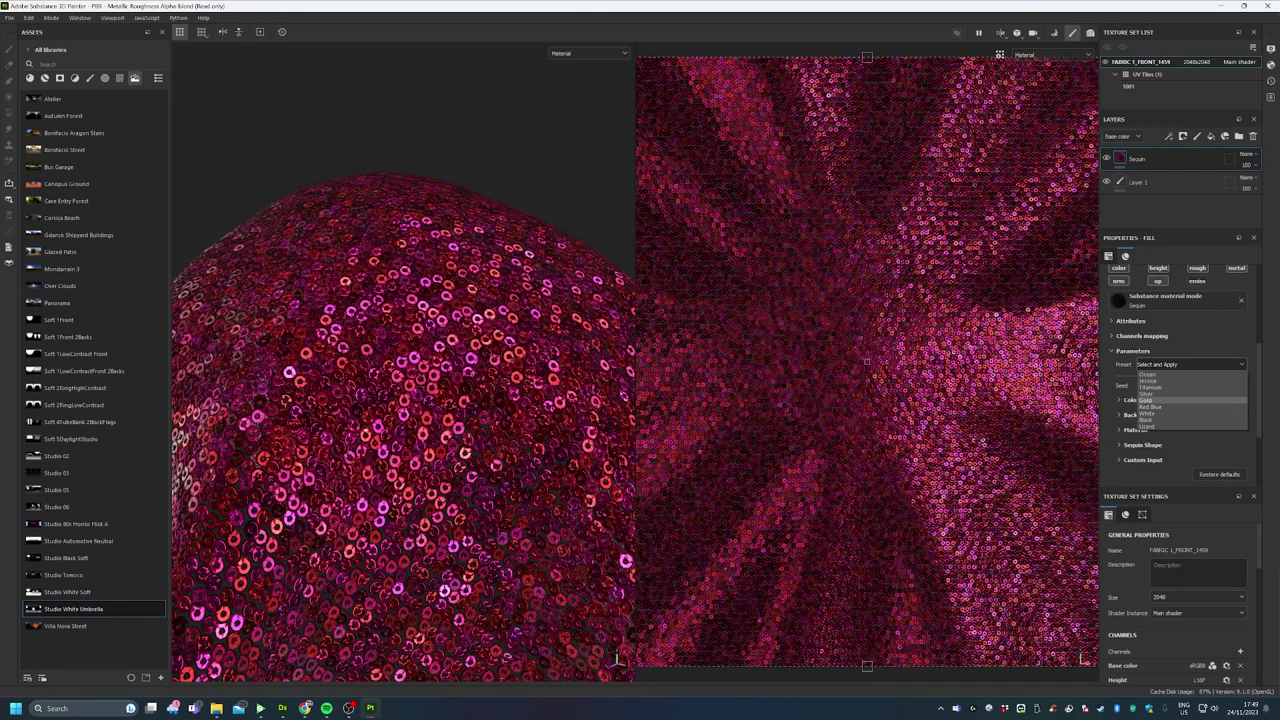
pyautogui.click(1146, 400)
pyautogui.keyDown('alt'); pyautogui.moveTo(440, 430); pyautogui.dragTo(632, 178); pyautogui.keyUp('alt')
pyautogui.scroll(5, 480, 430)
pyautogui.scroll(-6, 630, 178)
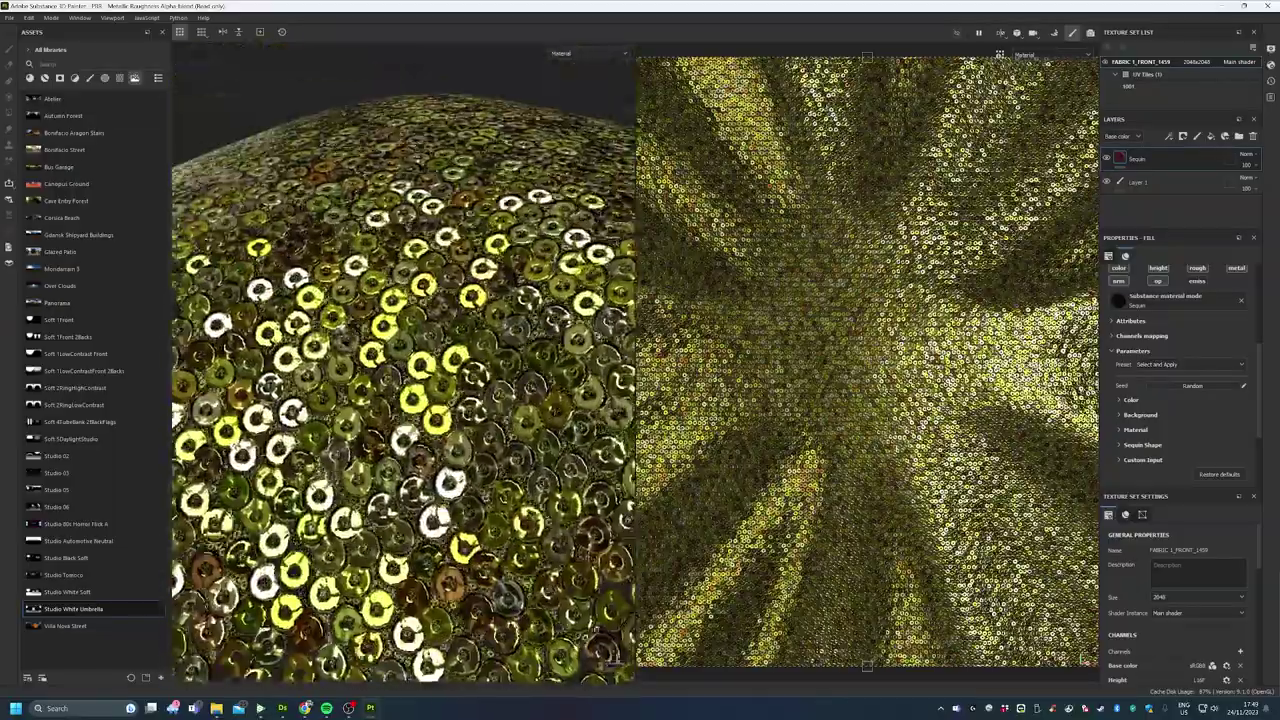
pyautogui.keyDown('alt'); pyautogui.moveTo(630, 500); pyautogui.dragTo(625, 395, button='middle'); pyautogui.keyUp('alt')
pyautogui.keyDown('alt'); pyautogui.moveTo(625, 395); pyautogui.dragTo(575, 430); pyautogui.keyUp('alt')
pyautogui.moveTo(615, 660)
pyautogui.keyDown('alt'); pyautogui.mouseDown()
pyautogui.moveTo(604, 513)
pyautogui.moveTo(615, 658)
pyautogui.mouseUp(); pyautogui.keyUp('alt')
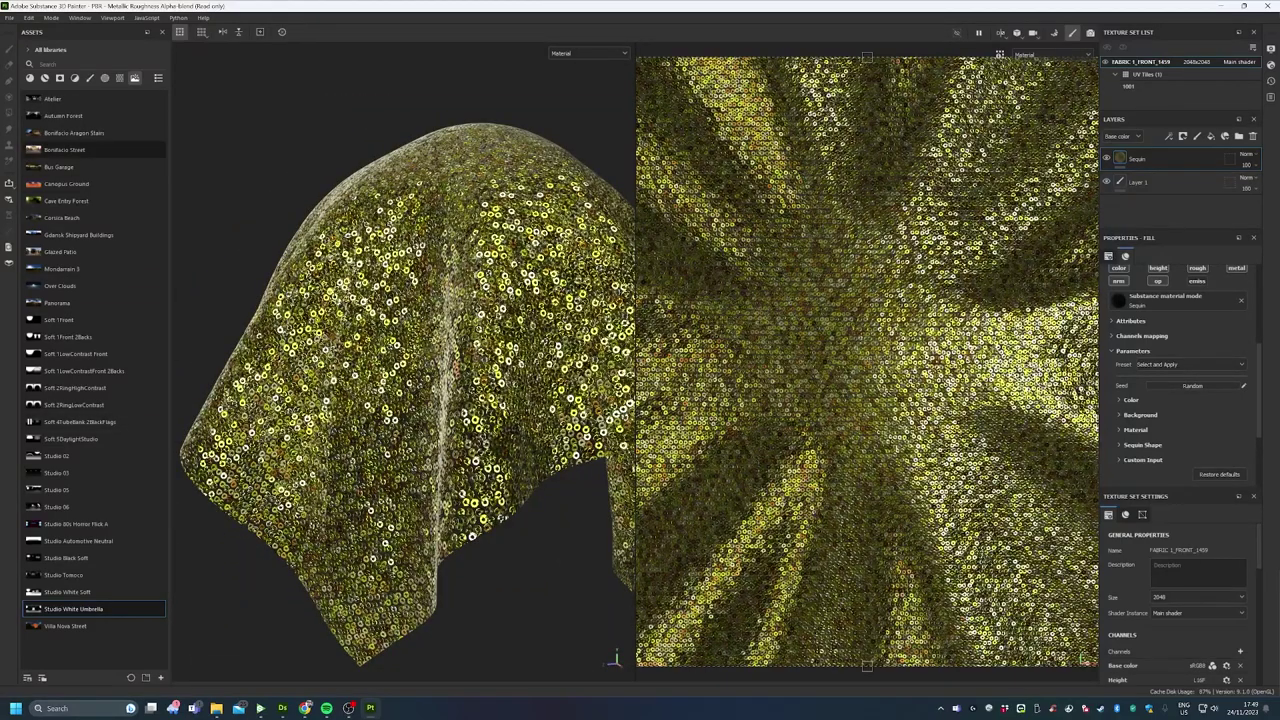
# Add the Fabric Denim material as a fill layer beneath the Sequin layer and set its tiling to about 5.9
pyautogui.click(30, 78)
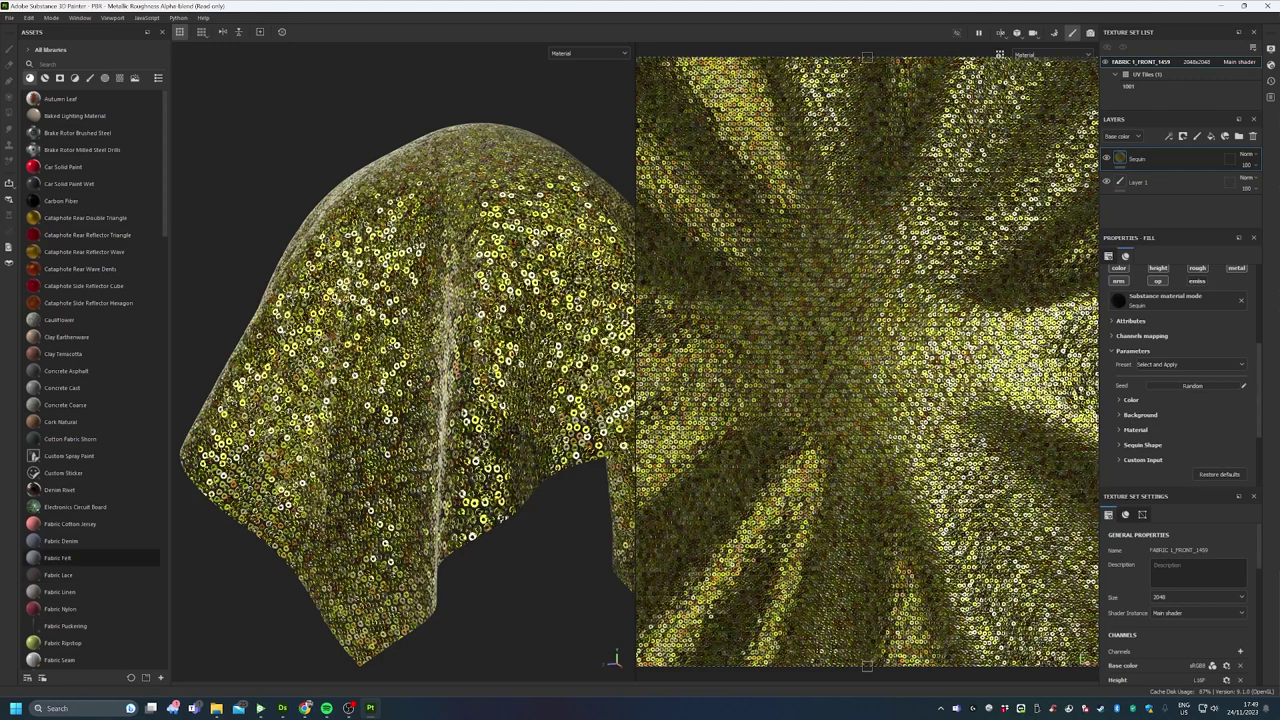
pyautogui.moveTo(60, 540)
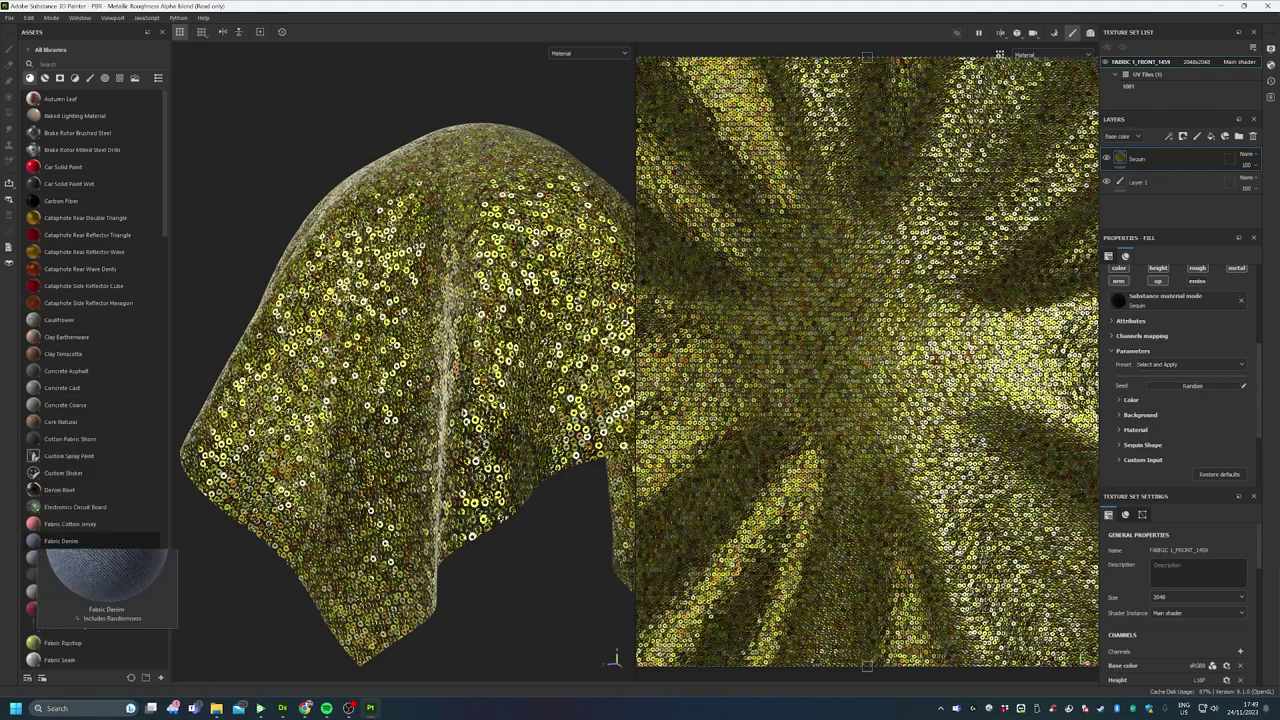
pyautogui.moveTo(61, 540); pyautogui.dragTo(1145, 157)
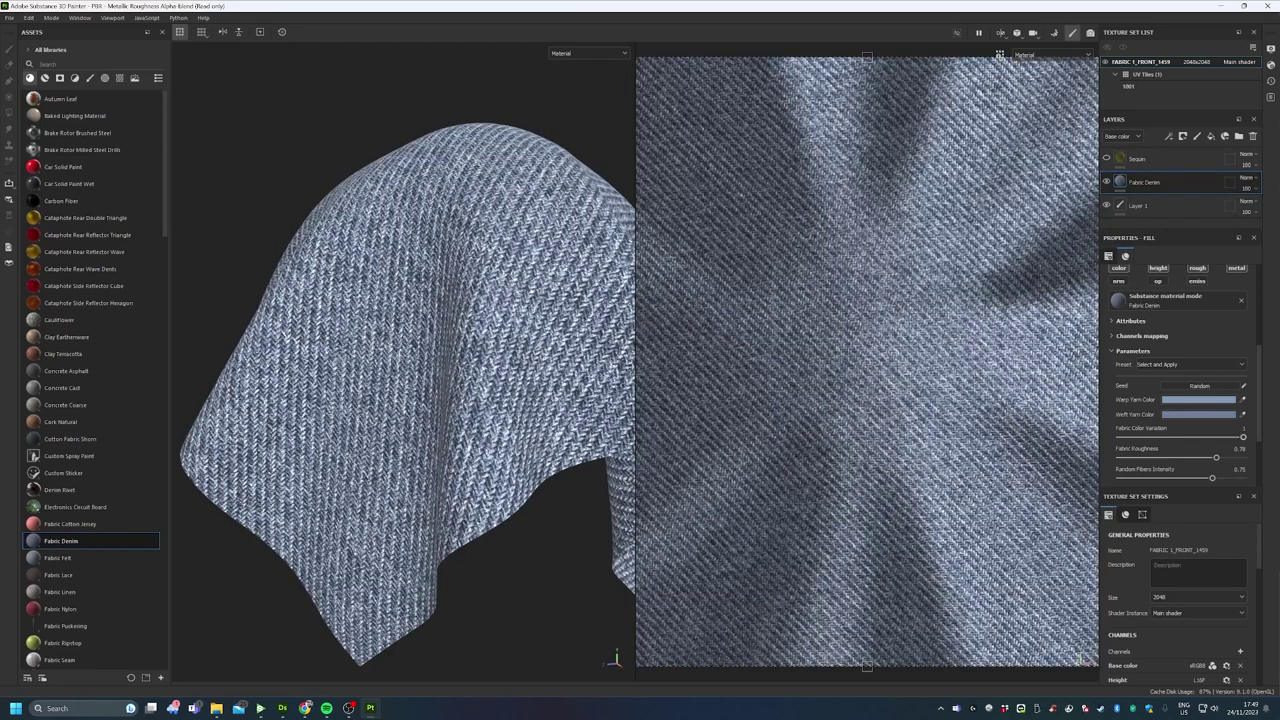
pyautogui.scroll(3, 1175, 370)
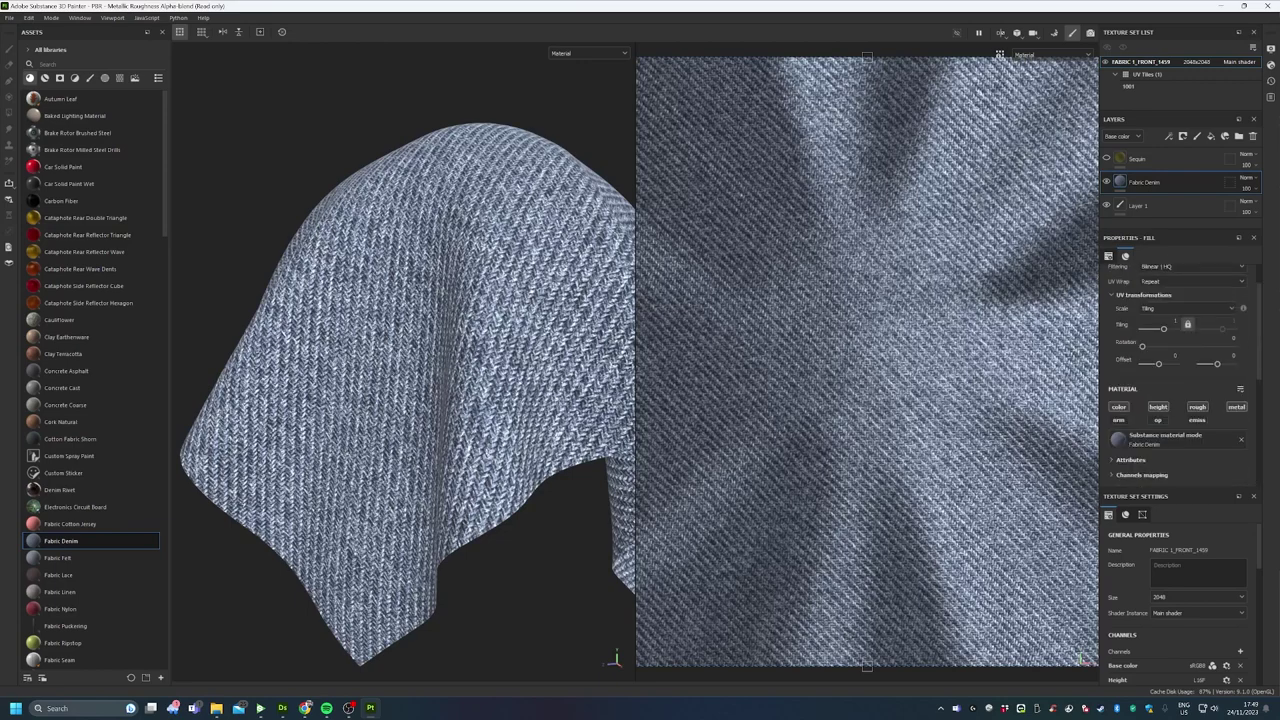
pyautogui.moveTo(1163, 328); pyautogui.dragTo(1167, 328)
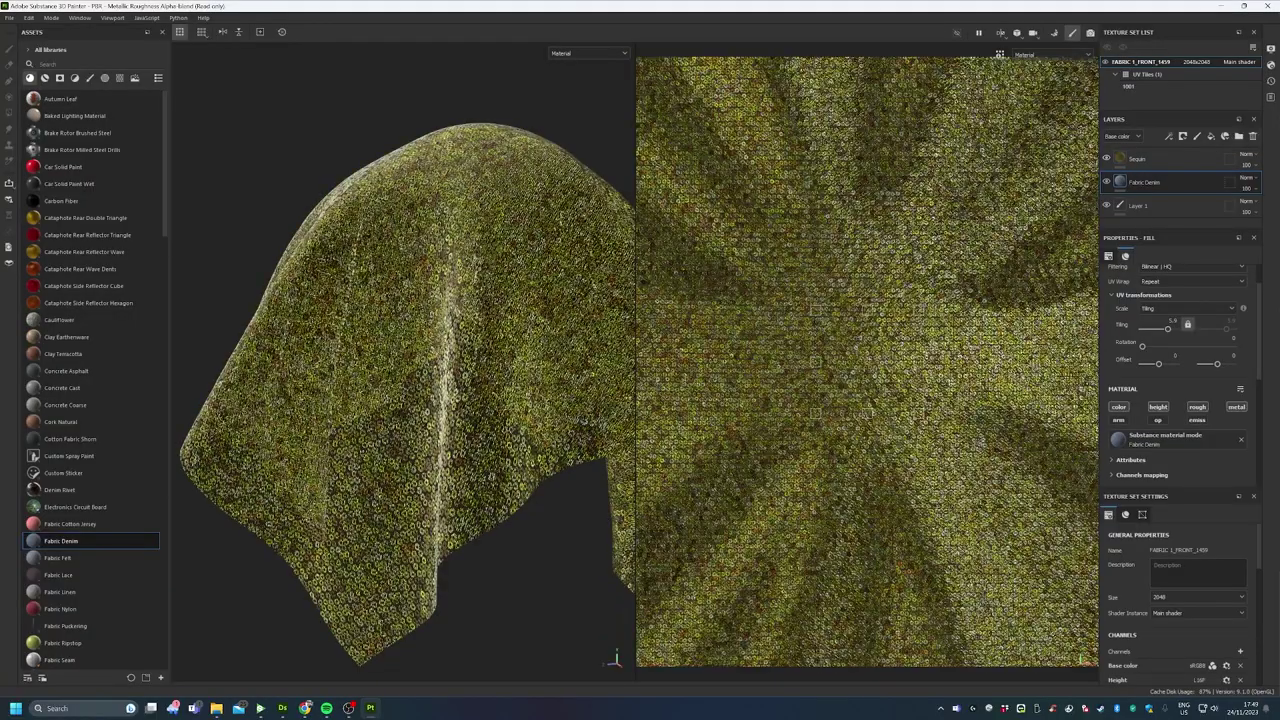
# Examine from several angles and distances how the denim's height blends with the sequins on the cloth
pyautogui.keyDown('alt'); pyautogui.moveTo(430, 420); pyautogui.dragTo(470, 410); pyautogui.keyUp('alt')
pyautogui.scroll(5, 525, 465)
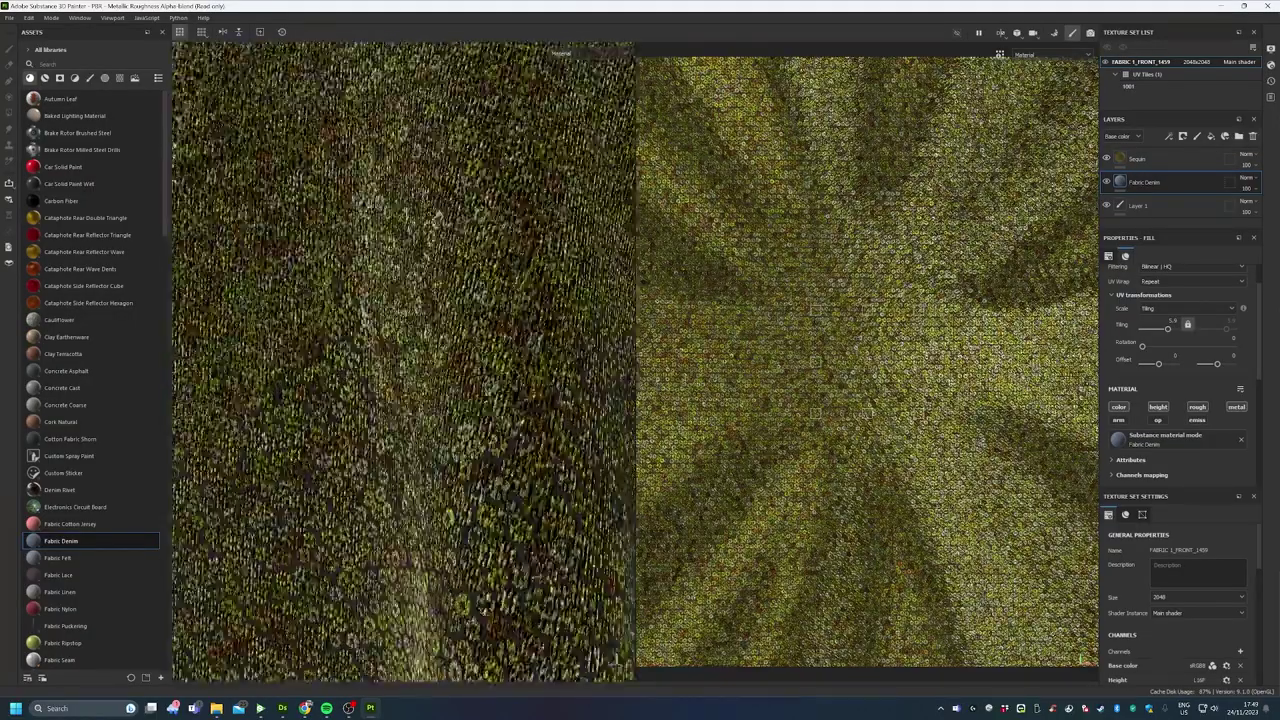
pyautogui.scroll(2, 460, 520)
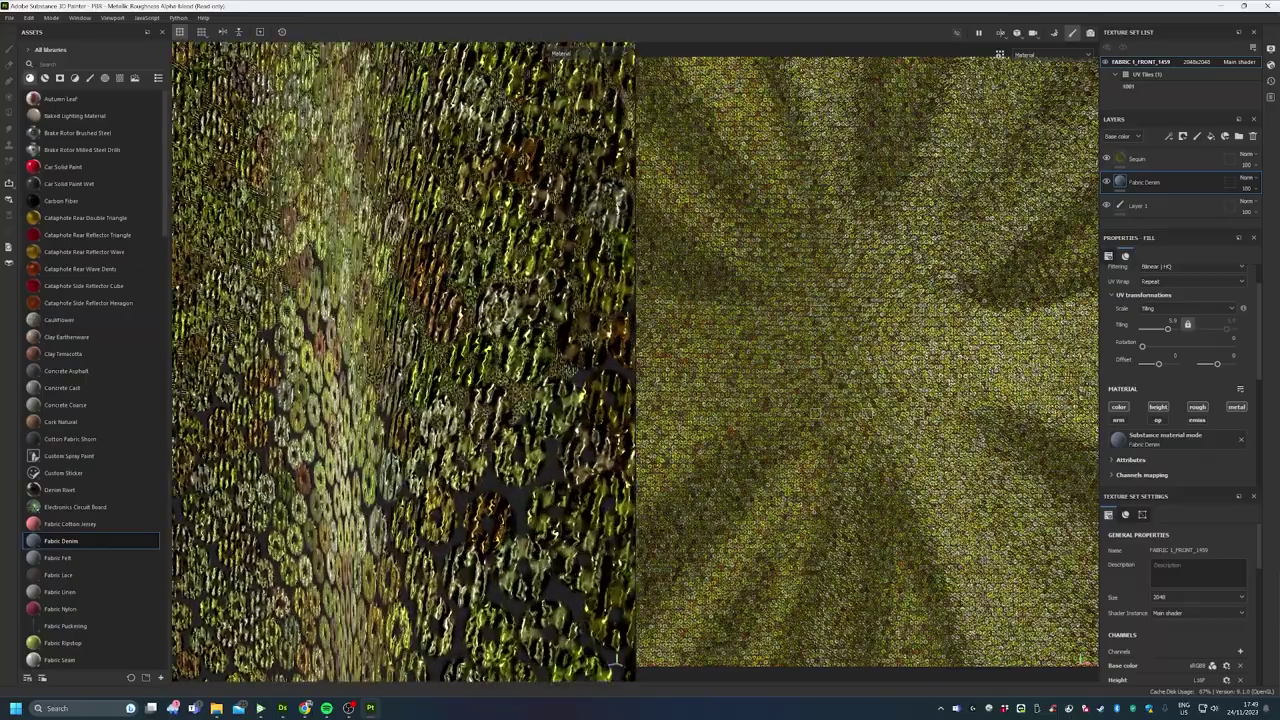
pyautogui.scroll(-8, 403, 362)
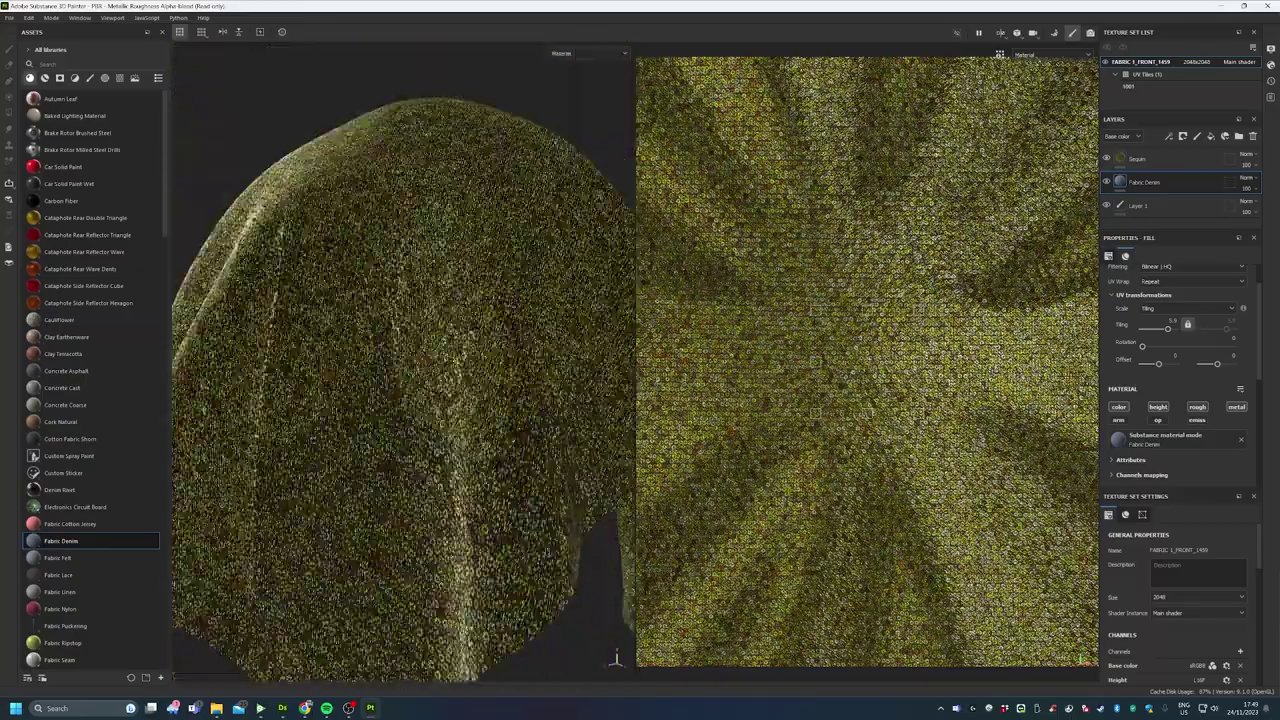
pyautogui.keyDown('alt'); pyautogui.moveTo(340, 400); pyautogui.dragTo(430, 380); pyautogui.keyUp('alt')
pyautogui.scroll(6, 430, 380)
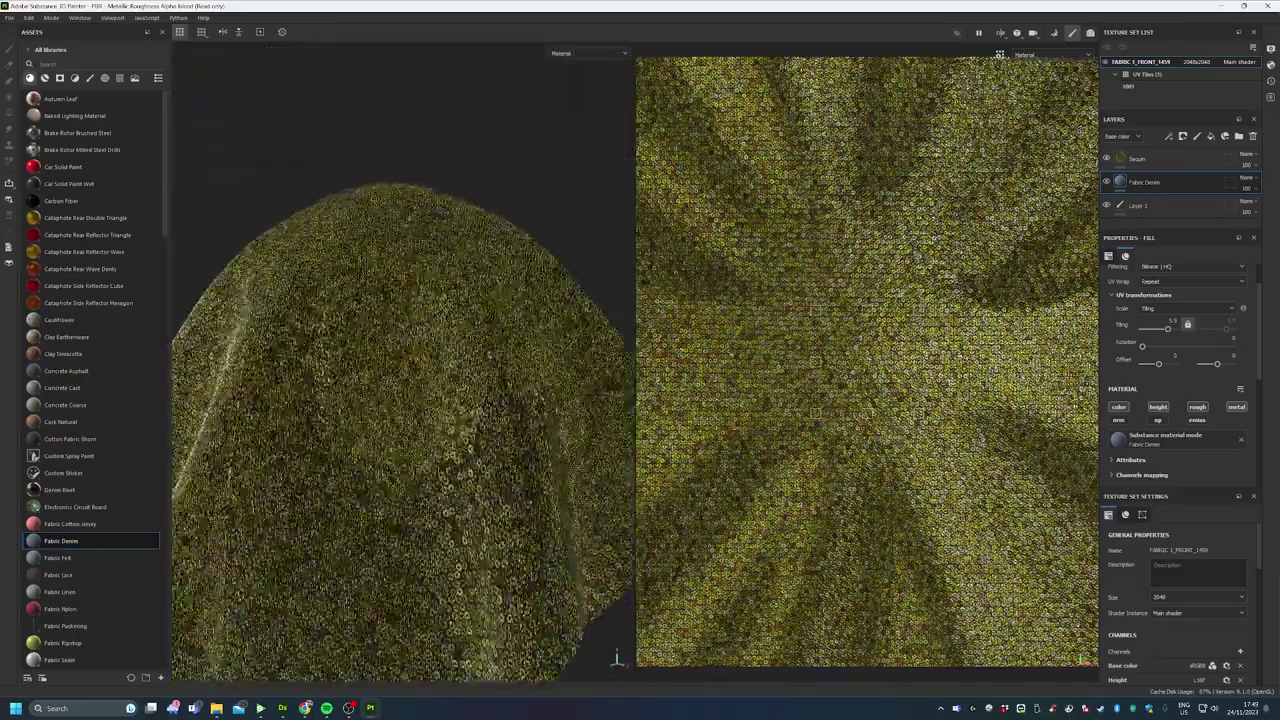
pyautogui.keyDown('alt'); pyautogui.moveTo(504, 552); pyautogui.dragTo(540, 470); pyautogui.keyUp('alt')
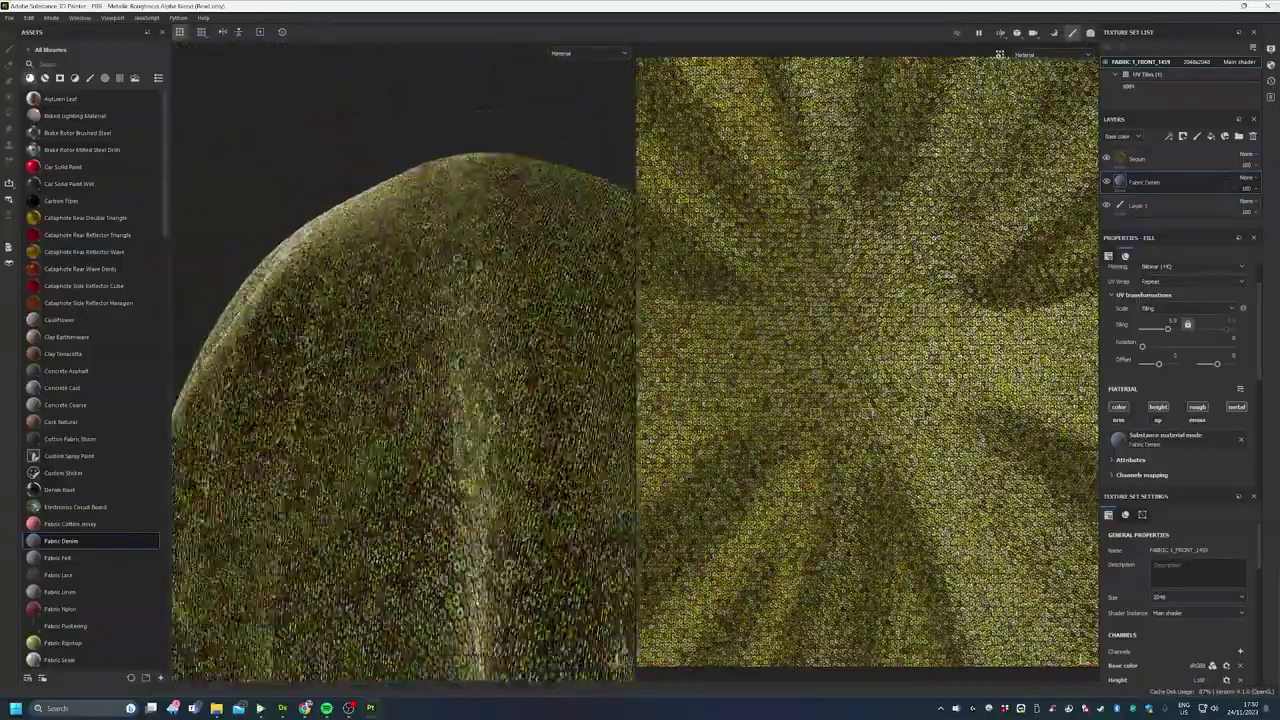
pyautogui.scroll(-3, 480, 450)
pyautogui.keyDown('alt'); pyautogui.moveTo(615, 657); pyautogui.dragTo(617, 660); pyautogui.keyUp('alt')
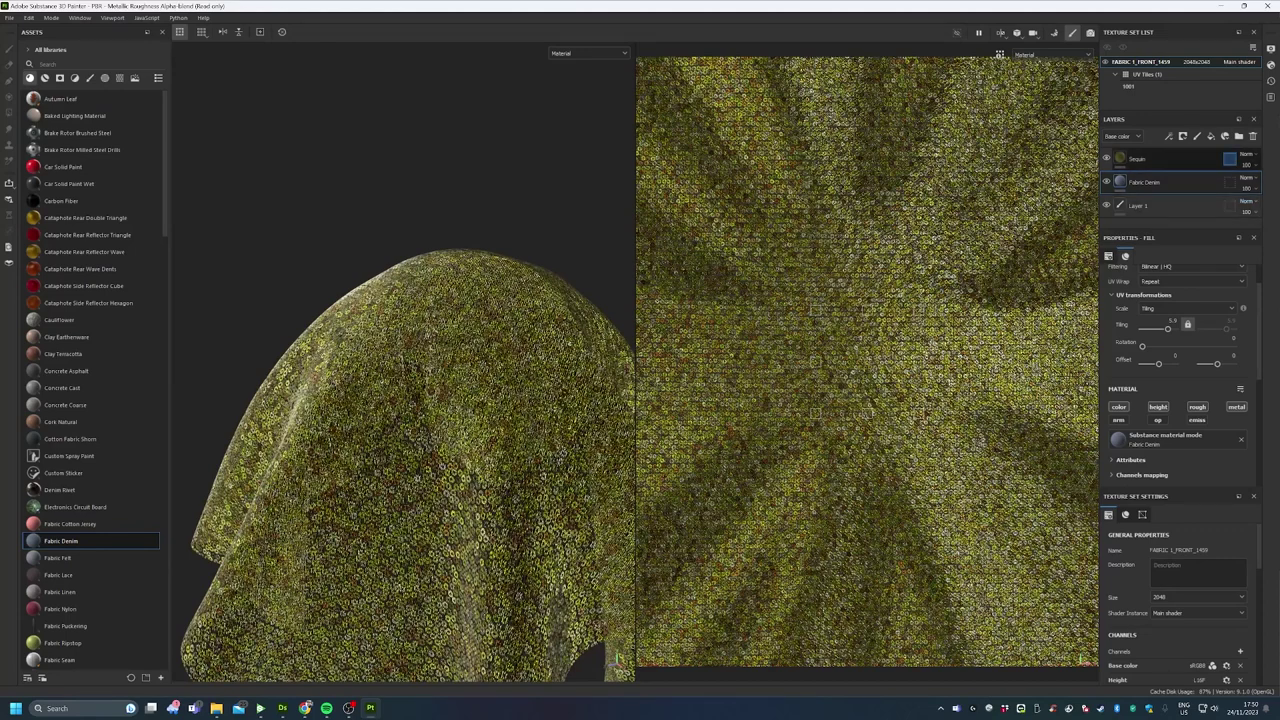
# Set the Sequin layer's blending mode to Replace in the Height channel and check the cloth's surface
pyautogui.click(1121, 136)
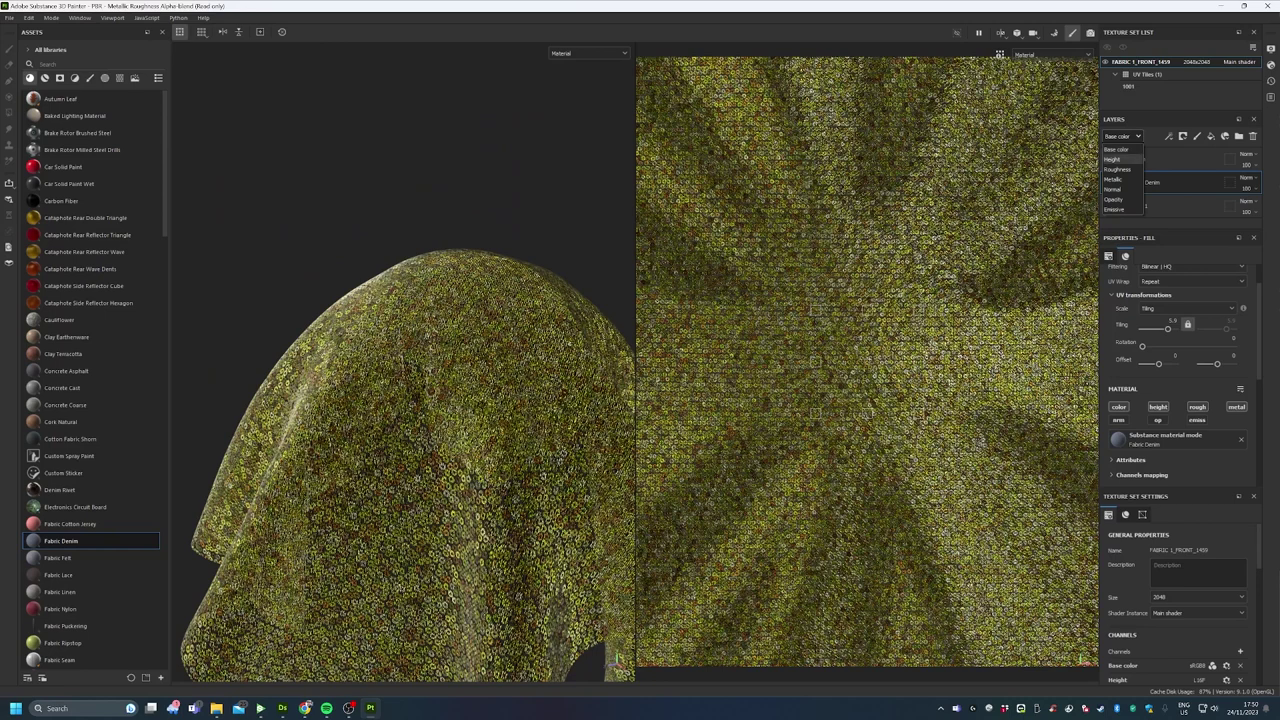
pyautogui.click(1112, 159)
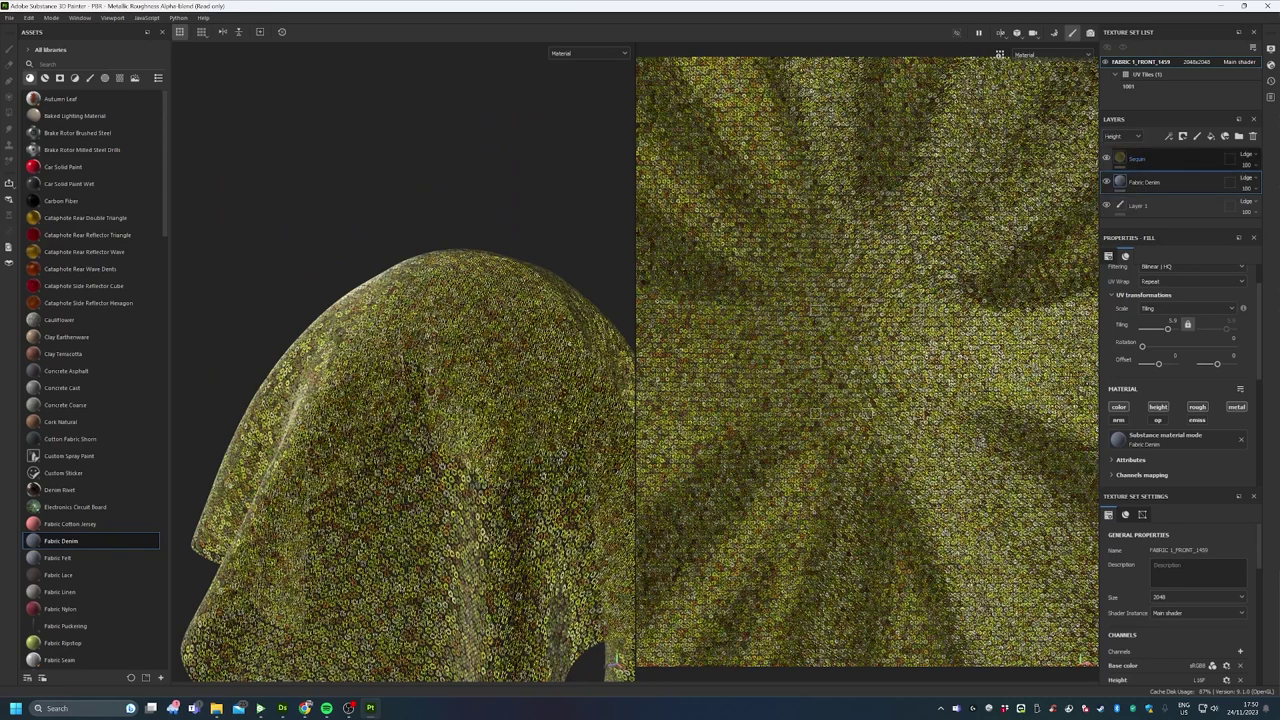
pyautogui.click(1137, 158)
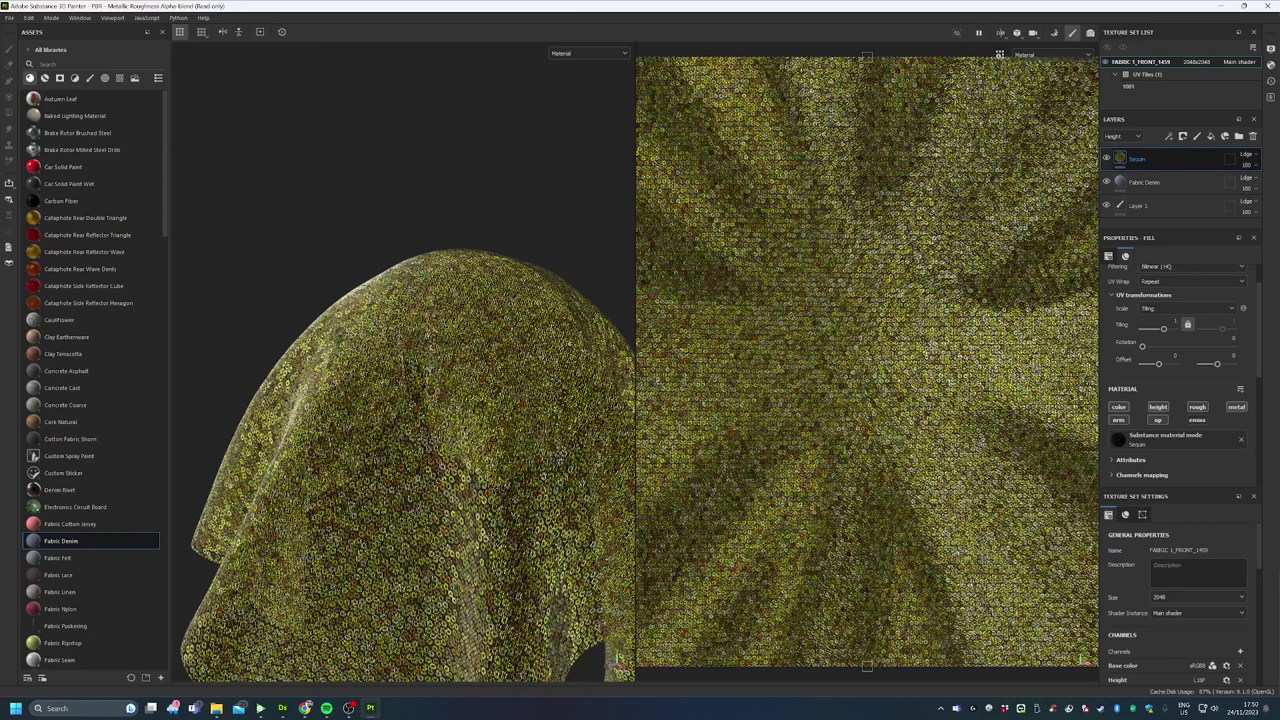
pyautogui.click(1246, 154)
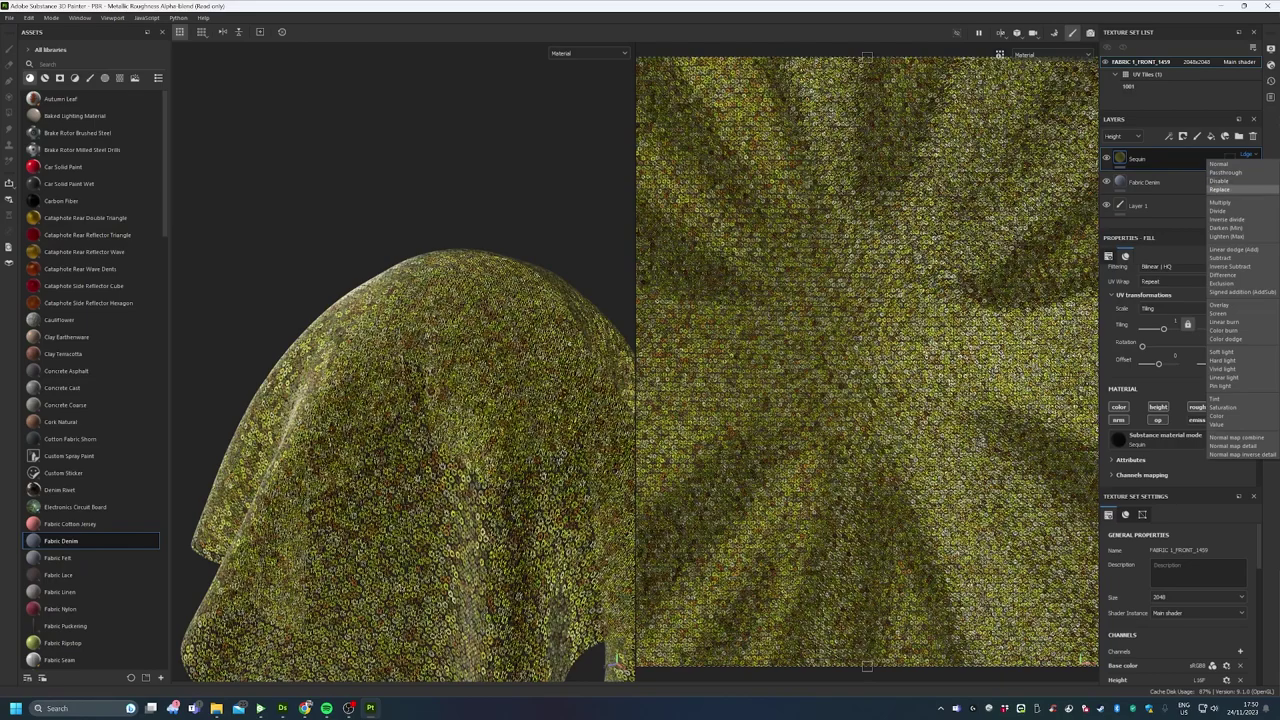
pyautogui.click(1220, 189)
pyautogui.scroll(3, 405, 390)
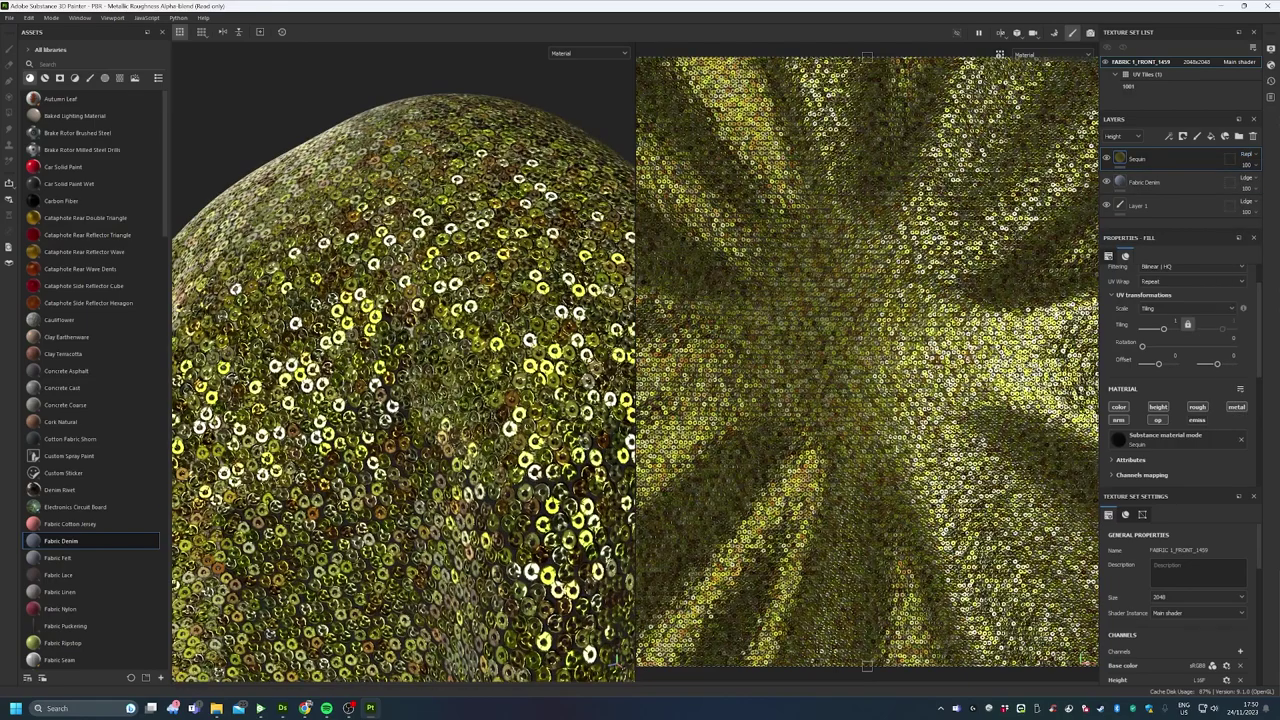
pyautogui.moveTo(405, 390)
pyautogui.keyDown('alt'); pyautogui.mouseDown()
pyautogui.moveTo(310, 390)
pyautogui.moveTo(400, 390)
pyautogui.moveTo(440, 350)
pyautogui.moveTo(380, 410)
pyautogui.moveTo(420, 400)
pyautogui.moveTo(410, 395)
pyautogui.mouseUp(); pyautogui.keyUp('alt')
pyautogui.scroll(-3, 405, 390)
pyautogui.scroll(3, 405, 420)
pyautogui.scroll(-3, 405, 420)
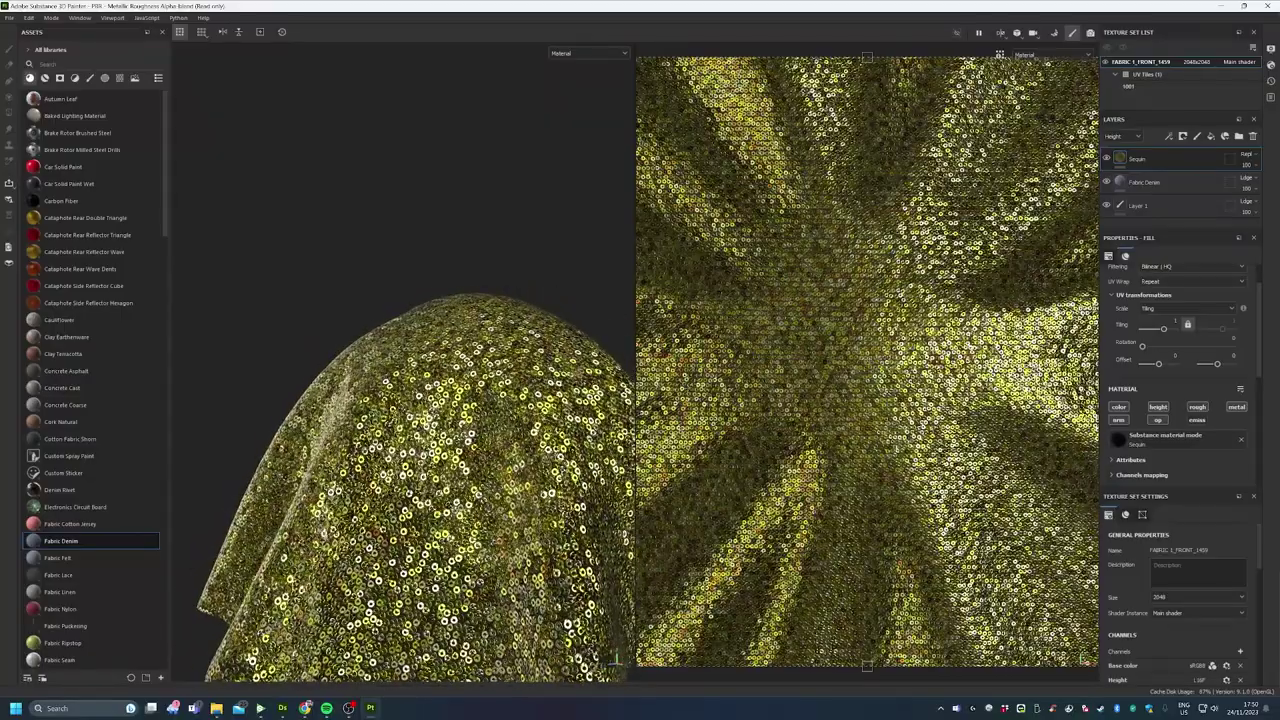
pyautogui.scroll(4, 470, 432)
pyautogui.scroll(-4, 470, 432)
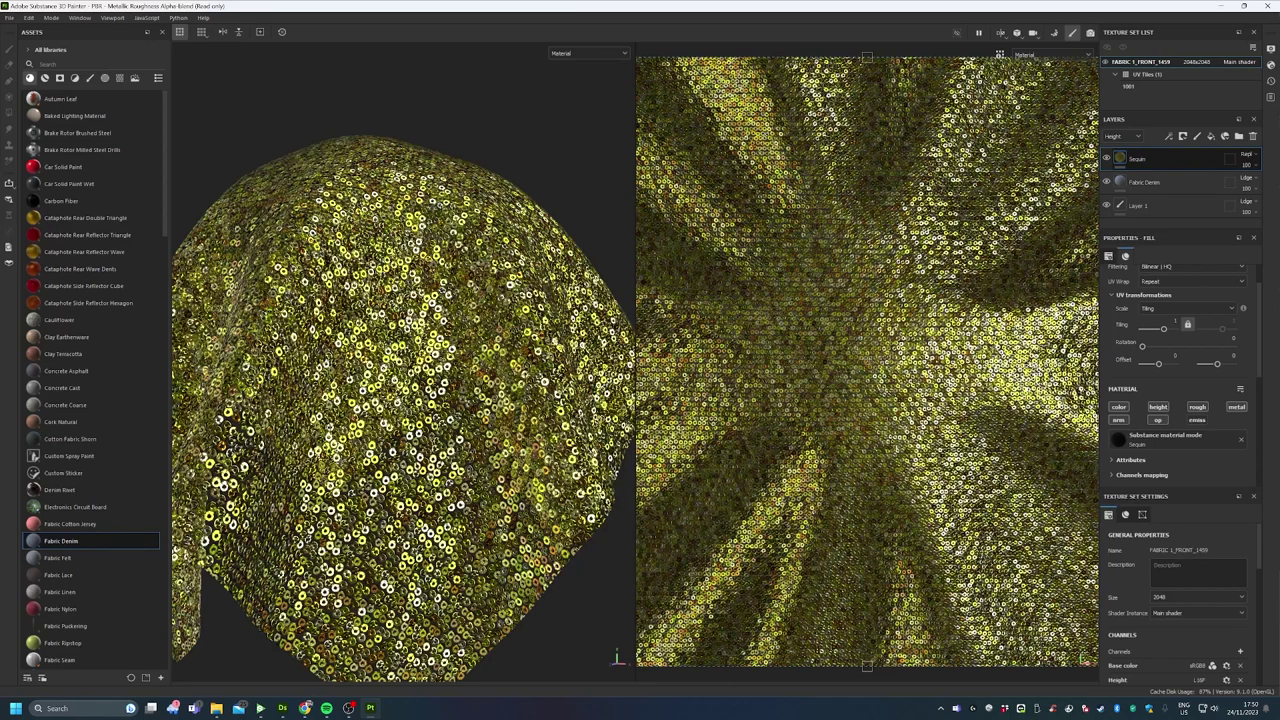
# Add an anchor point and a white mask to the Sequin layer
pyautogui.rightClick(1121, 157)
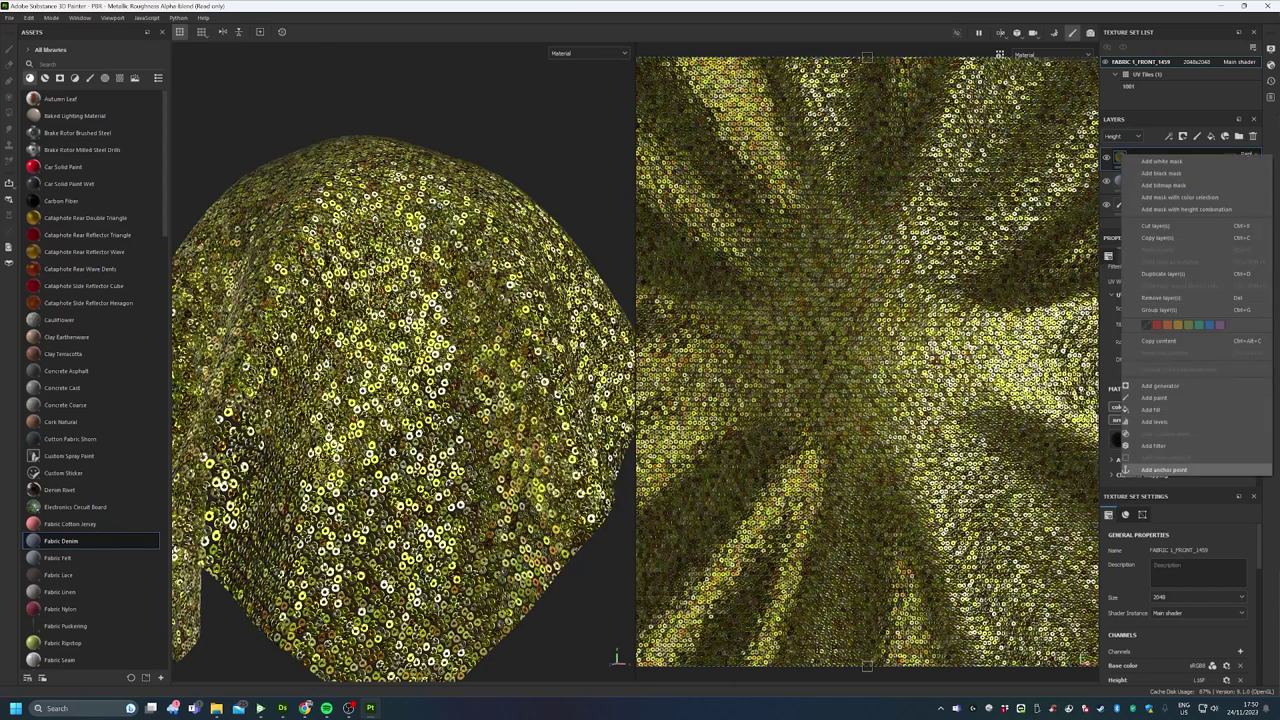
pyautogui.click(1164, 469)
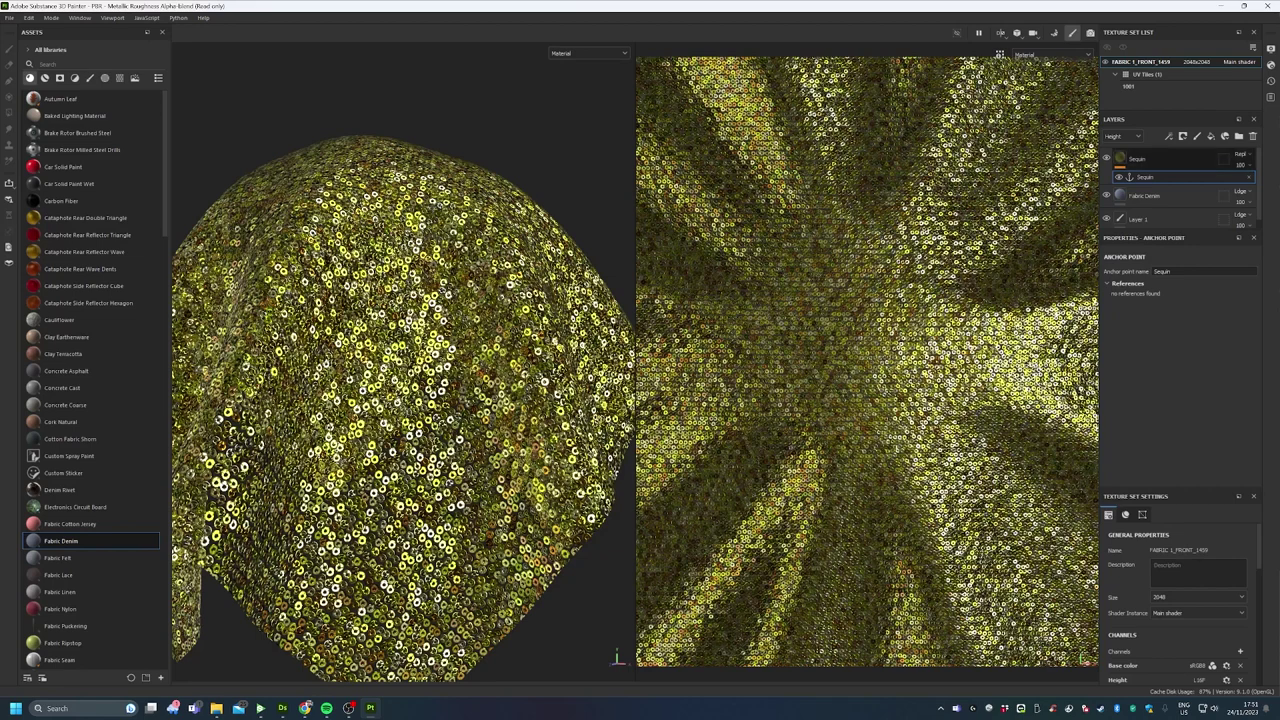
pyautogui.click(1140, 159)
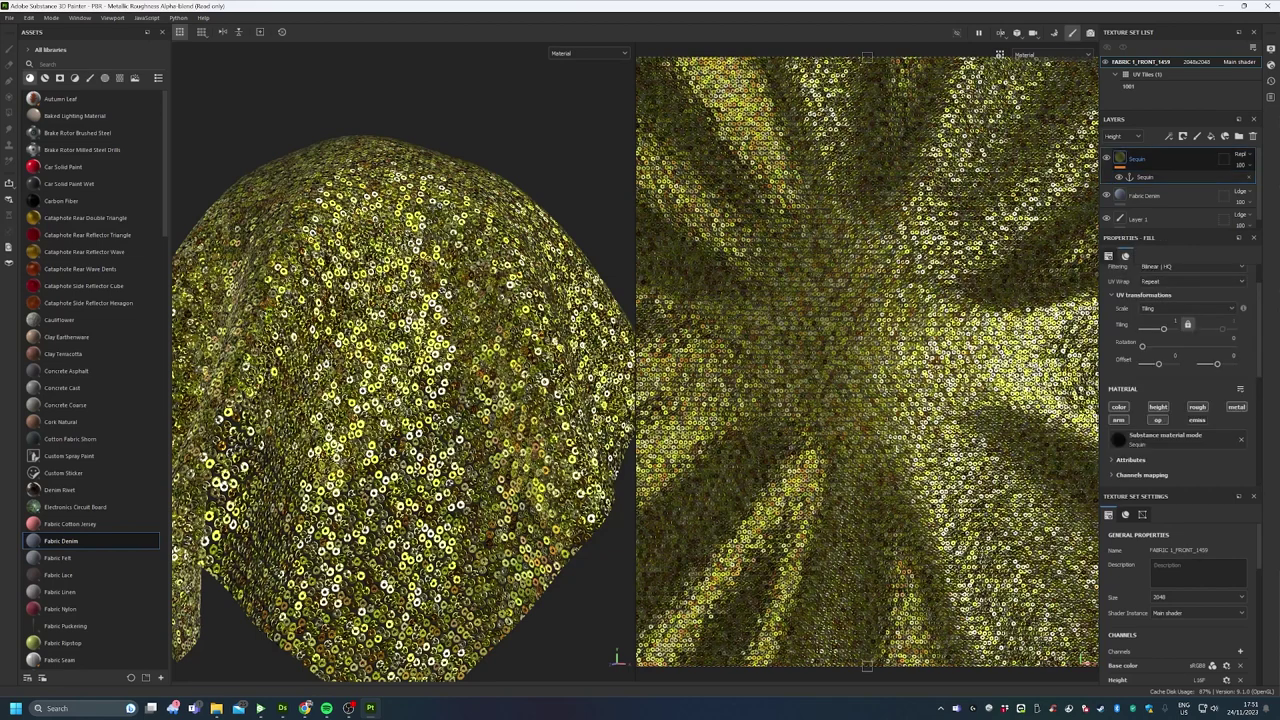
pyautogui.rightClick(1130, 158)
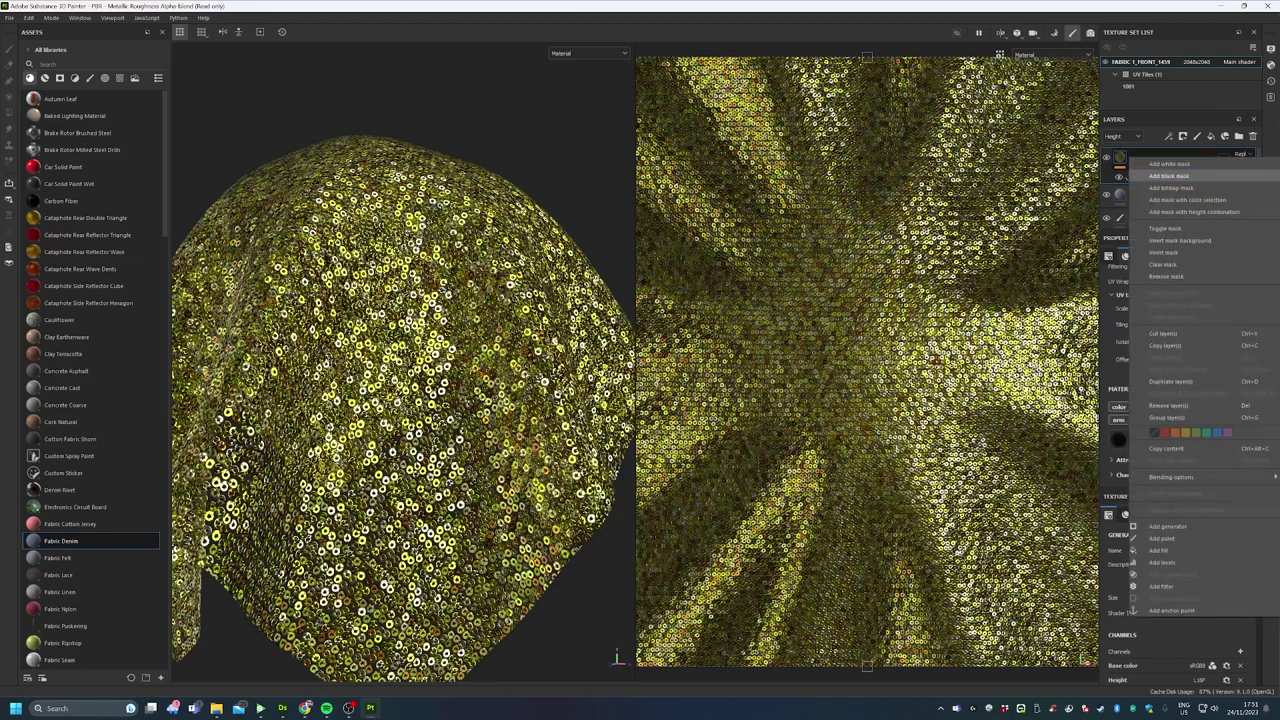
pyautogui.click(1168, 163)
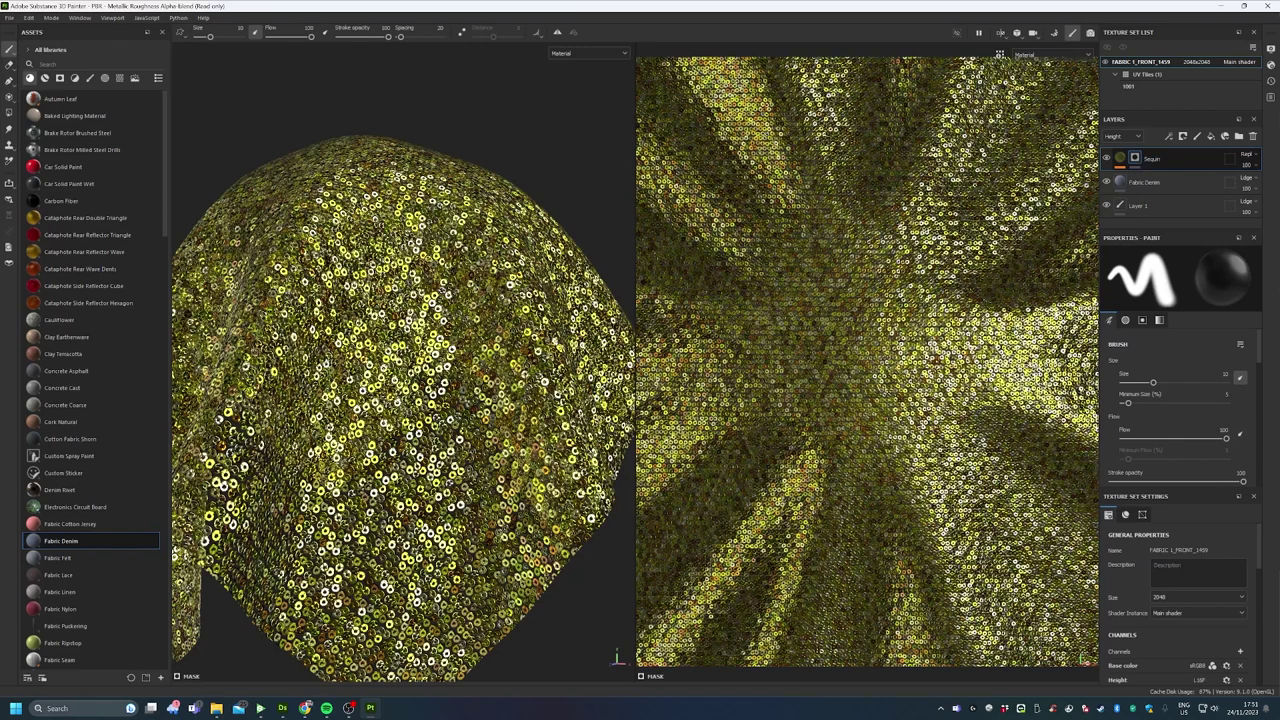
# Add a fill to the Sequin layer's mask and use the Sequin anchor point as its grayscale source
pyautogui.rightClick(1128, 158)
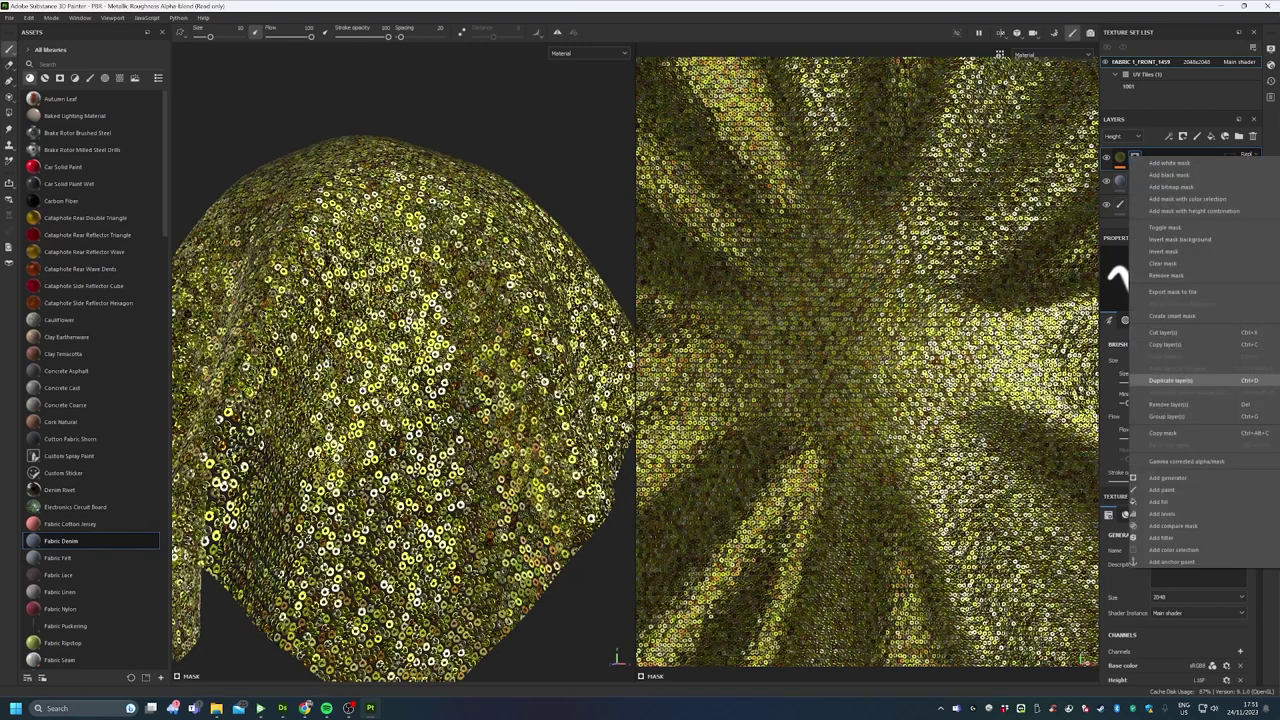
pyautogui.click(1158, 501)
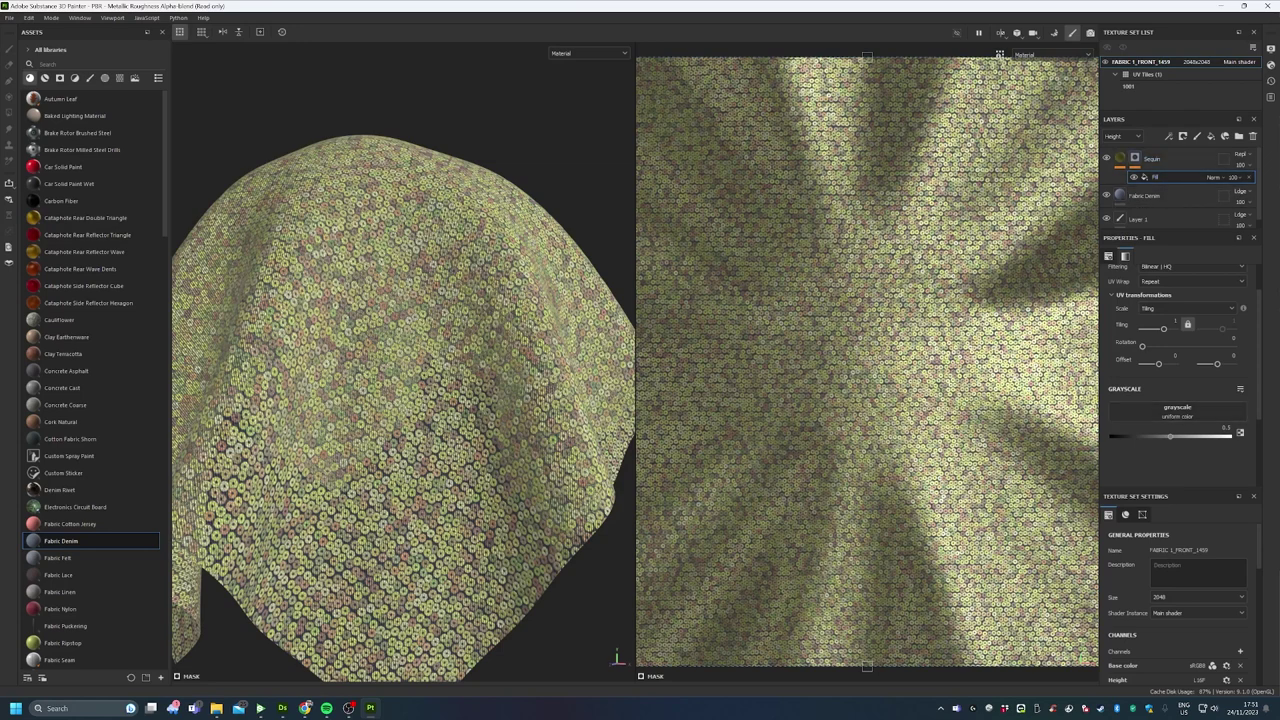
pyautogui.moveTo(1170, 436)
pyautogui.mouseDown()
pyautogui.moveTo(1212, 436)
pyautogui.moveTo(1109, 436)
pyautogui.moveTo(1229, 436)
pyautogui.moveTo(1123, 436)
pyautogui.moveTo(1169, 436)
pyautogui.mouseUp()
pyautogui.click(1177, 410)
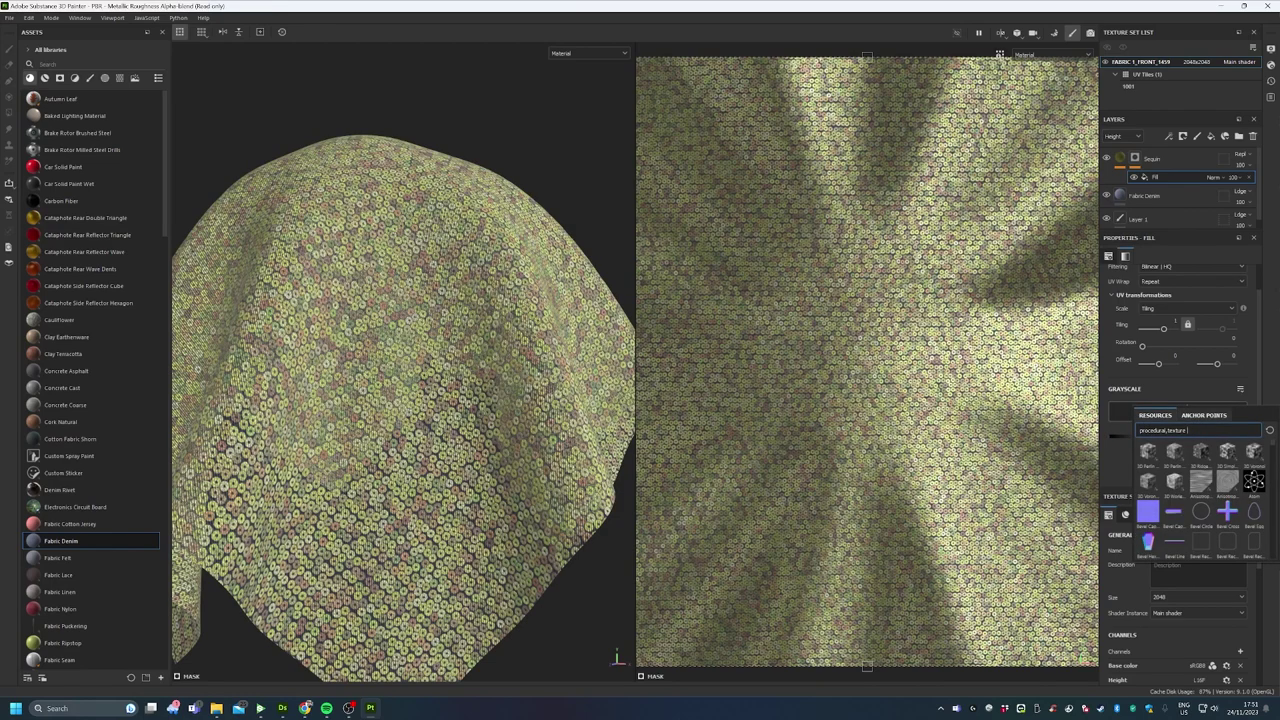
pyautogui.click(1204, 415)
pyautogui.click(1163, 431)
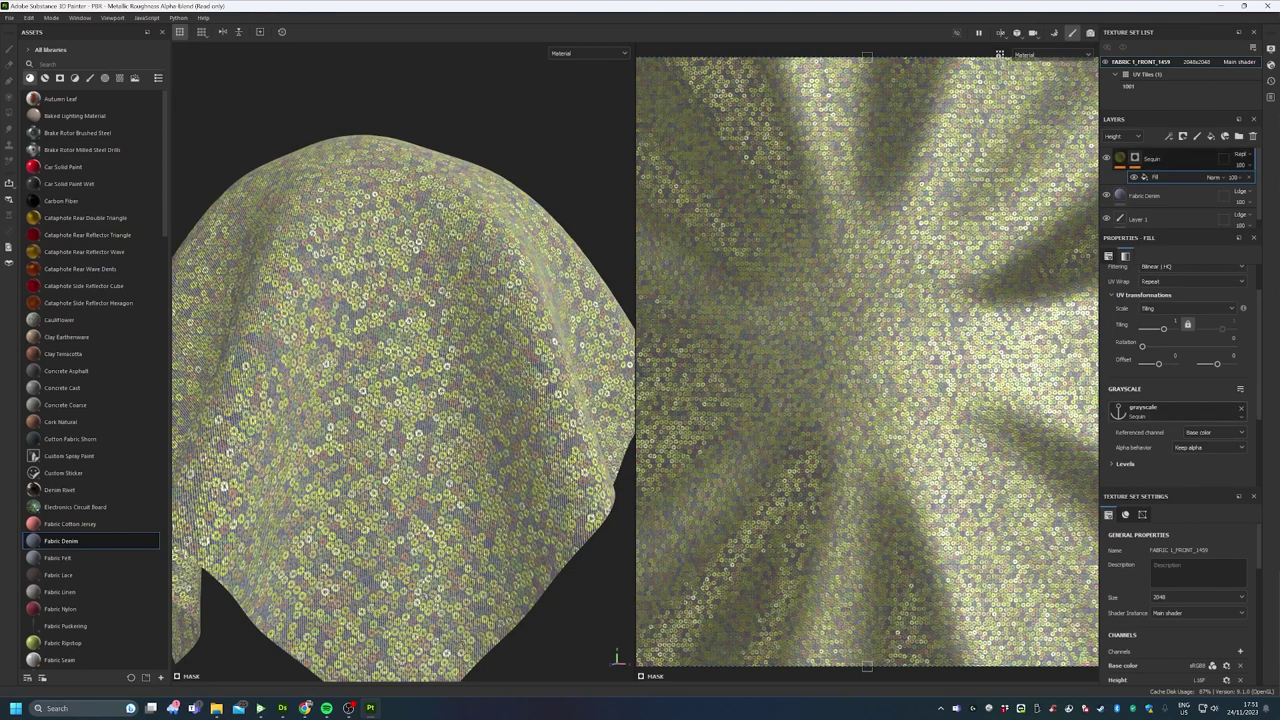
# Set the mask fill's referenced channel to Opacity and inspect the sequins over the denim up close and from a distance
pyautogui.click(1213, 432)
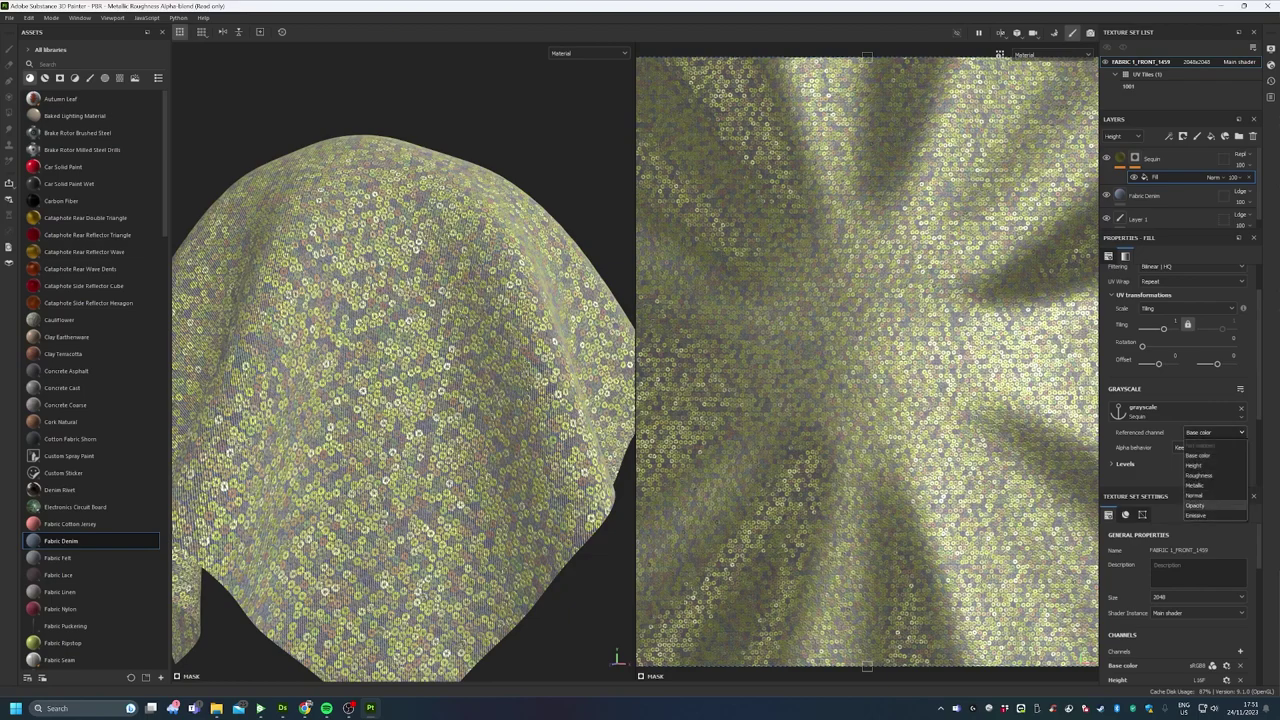
pyautogui.click(1195, 505)
pyautogui.scroll(5, 400, 360)
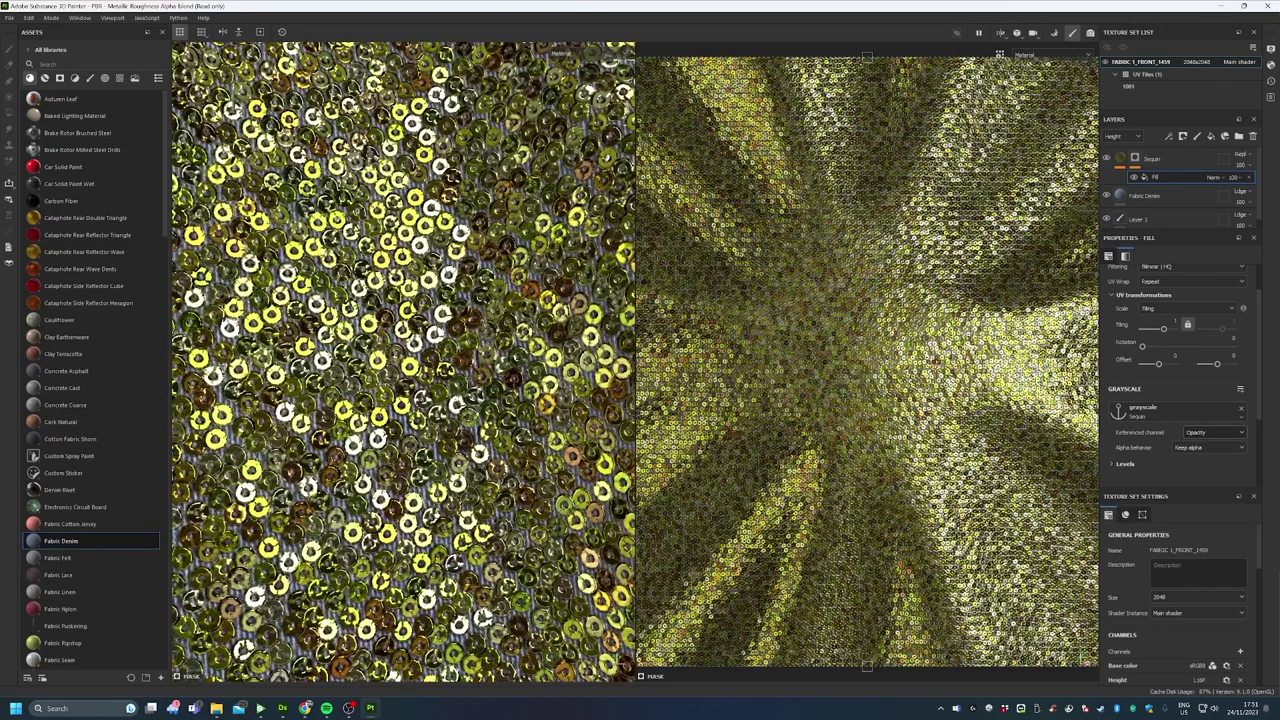
pyautogui.scroll(-6, 400, 360)
pyautogui.keyDown('alt'); pyautogui.moveTo(405, 430); pyautogui.dragTo(500, 430); pyautogui.keyUp('alt')
pyautogui.scroll(6, 460, 430)
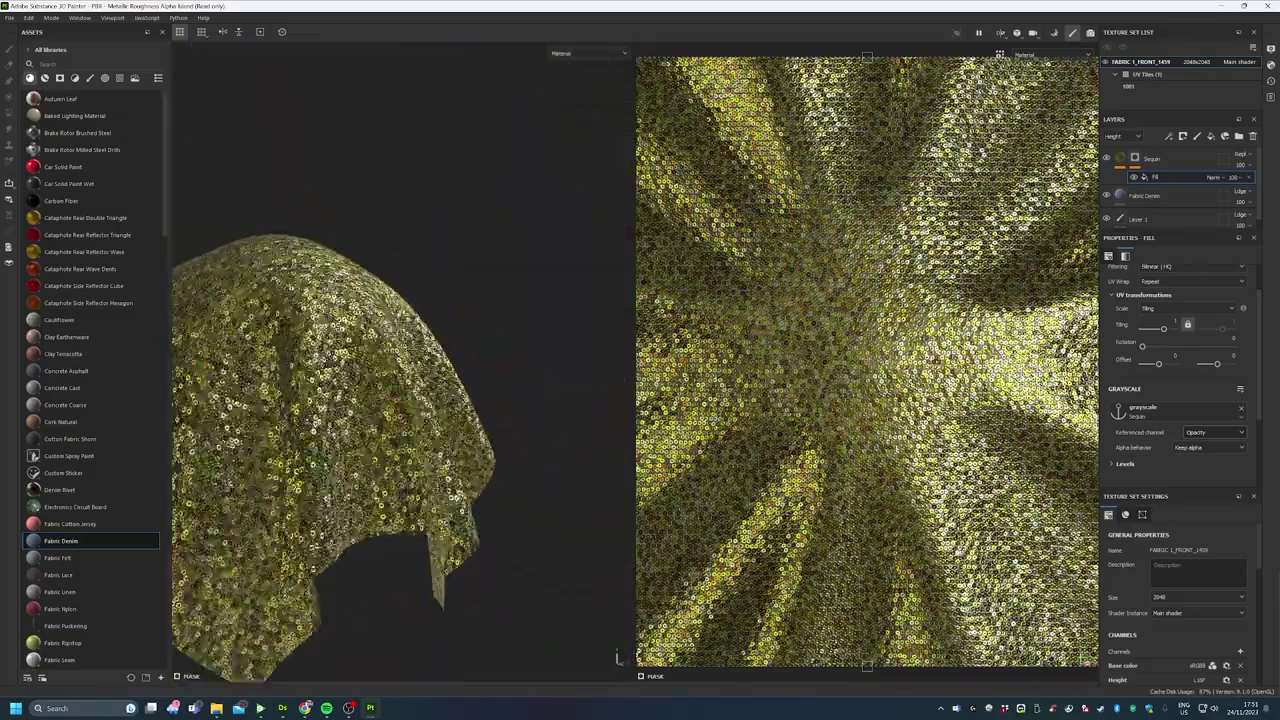
pyautogui.scroll(2, 617, 658)
pyautogui.scroll(-6, 617, 658)
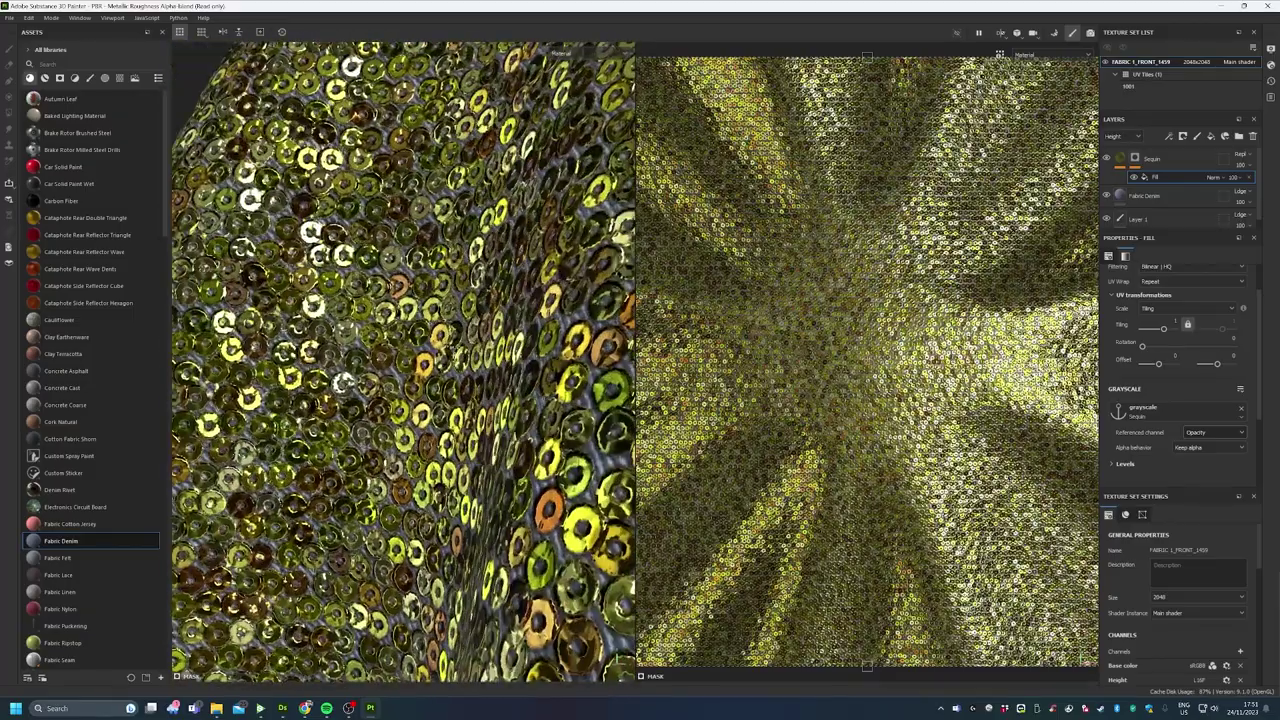
pyautogui.scroll(-3, 450, 400)
pyautogui.keyDown('alt'); pyautogui.moveTo(450, 400); pyautogui.dragTo(400, 430); pyautogui.keyUp('alt')
pyautogui.keyDown('alt'); pyautogui.moveTo(400, 430); pyautogui.dragTo(396, 464, button='middle'); pyautogui.keyUp('alt')
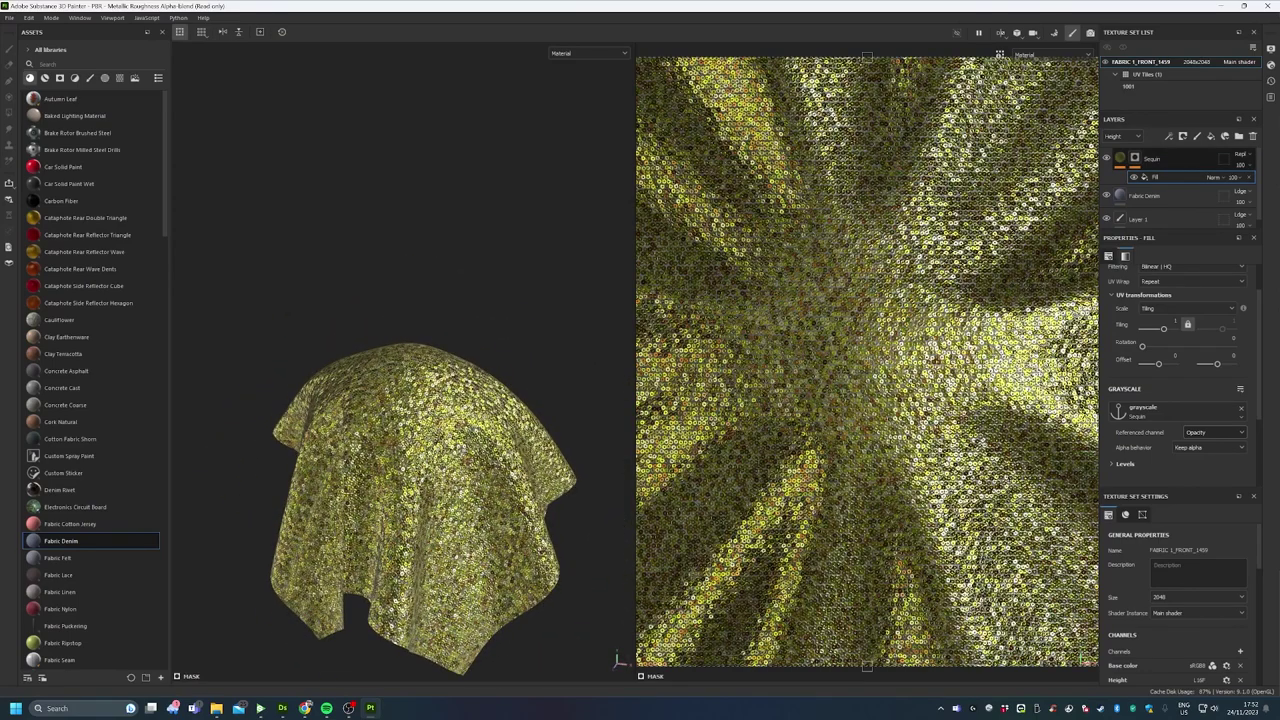
# Review the Sequin layer's Color, Background, Material and Custom Input parameters and its image inputs
pyautogui.click(1121, 158)
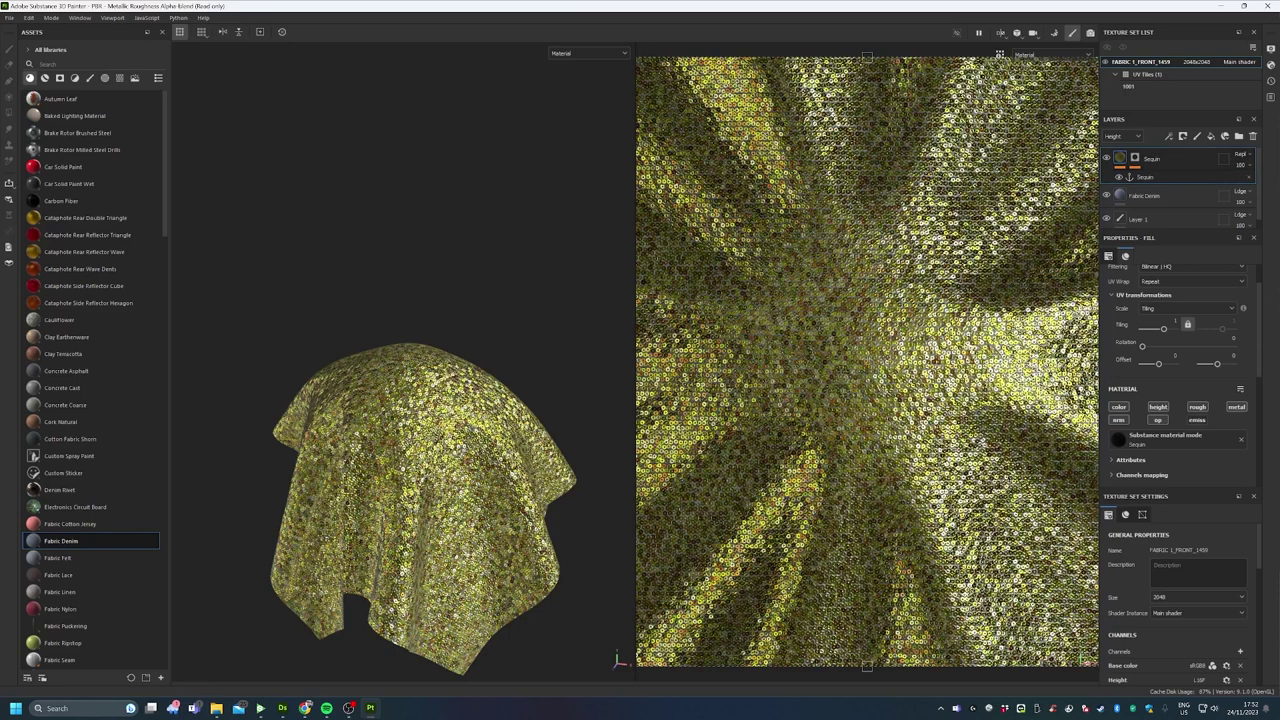
pyautogui.scroll(-3, 1180, 360)
pyautogui.scroll(-1, 1180, 360)
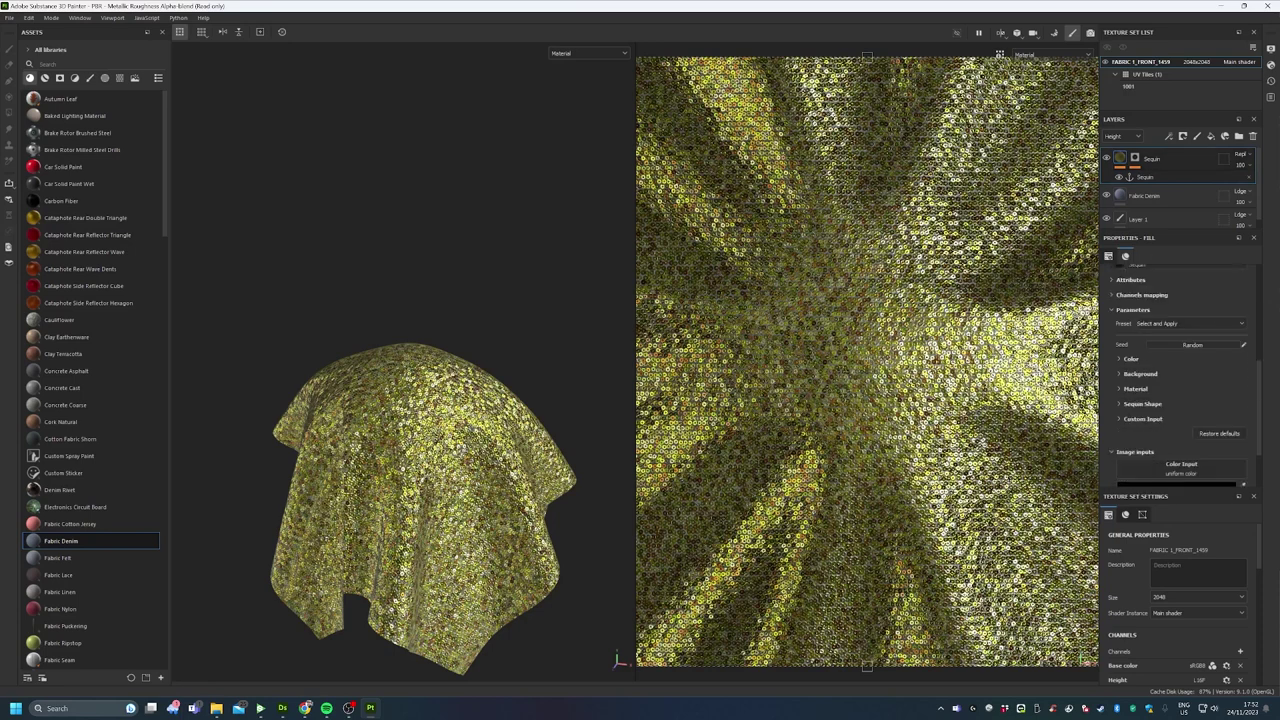
pyautogui.scroll(2, 1180, 360)
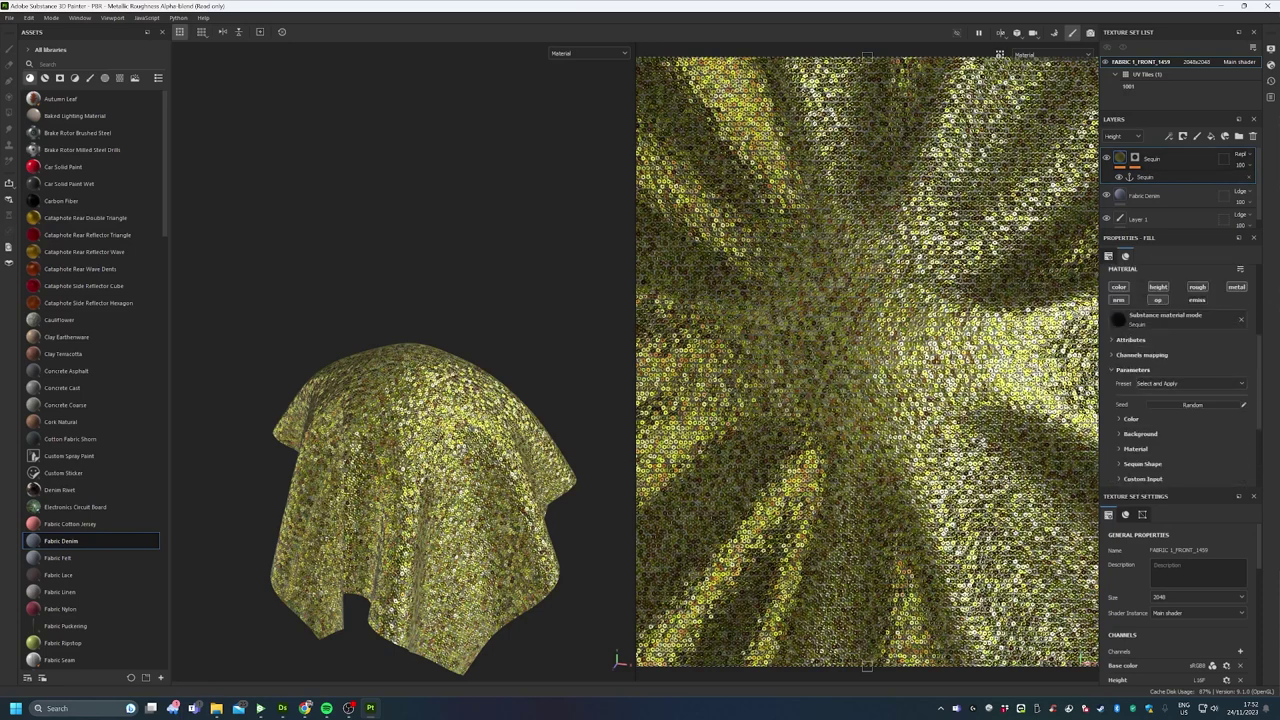
pyautogui.scroll(-2, 1180, 360)
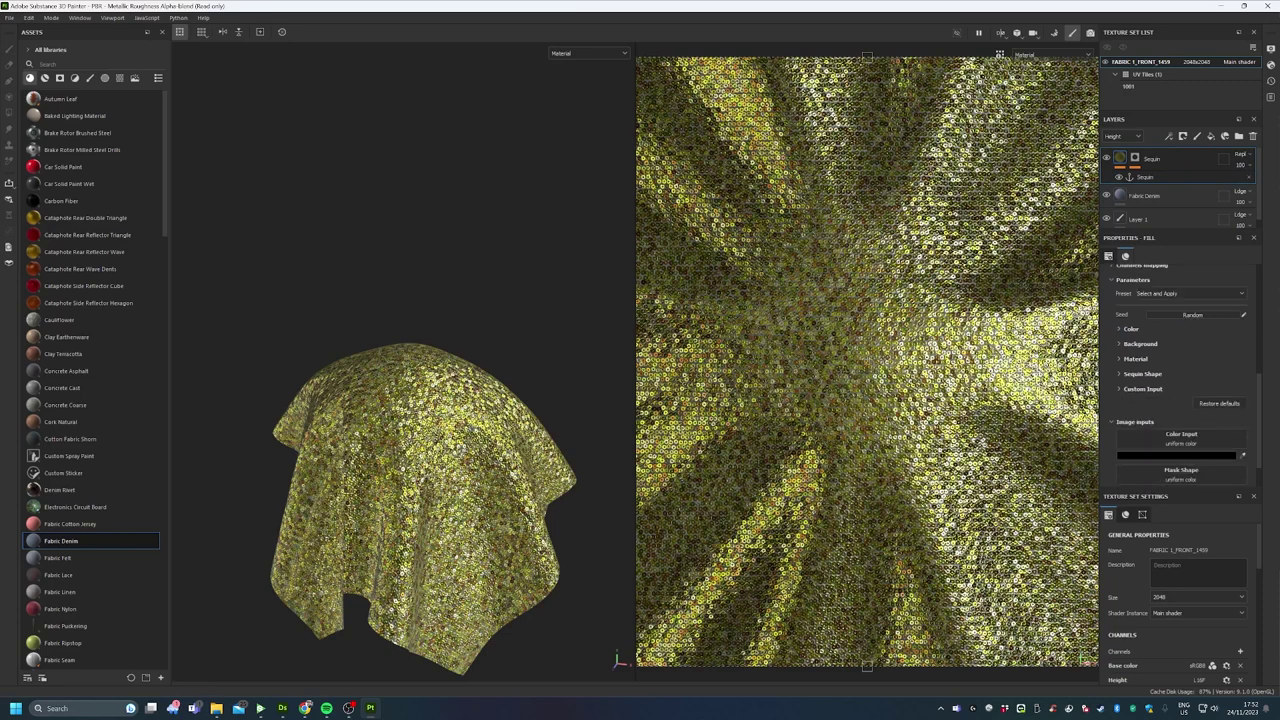
pyautogui.click(1131, 329)
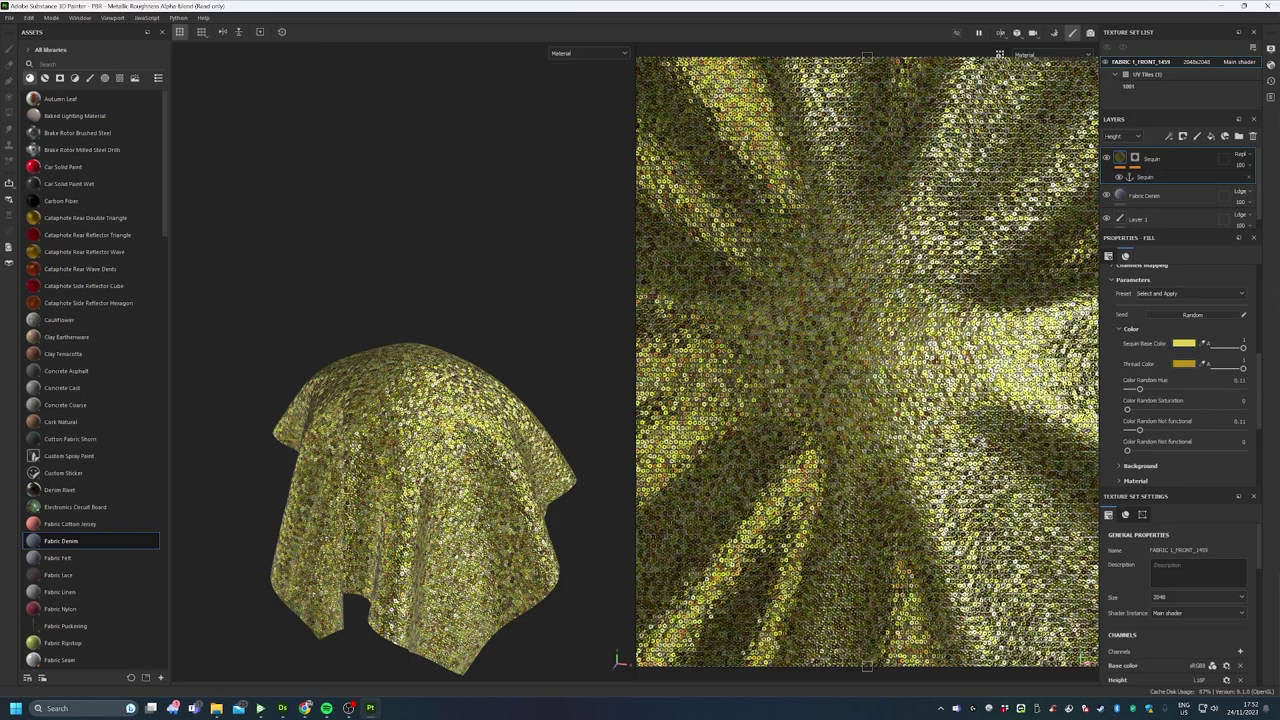
pyautogui.click(1131, 329)
pyautogui.click(1140, 343)
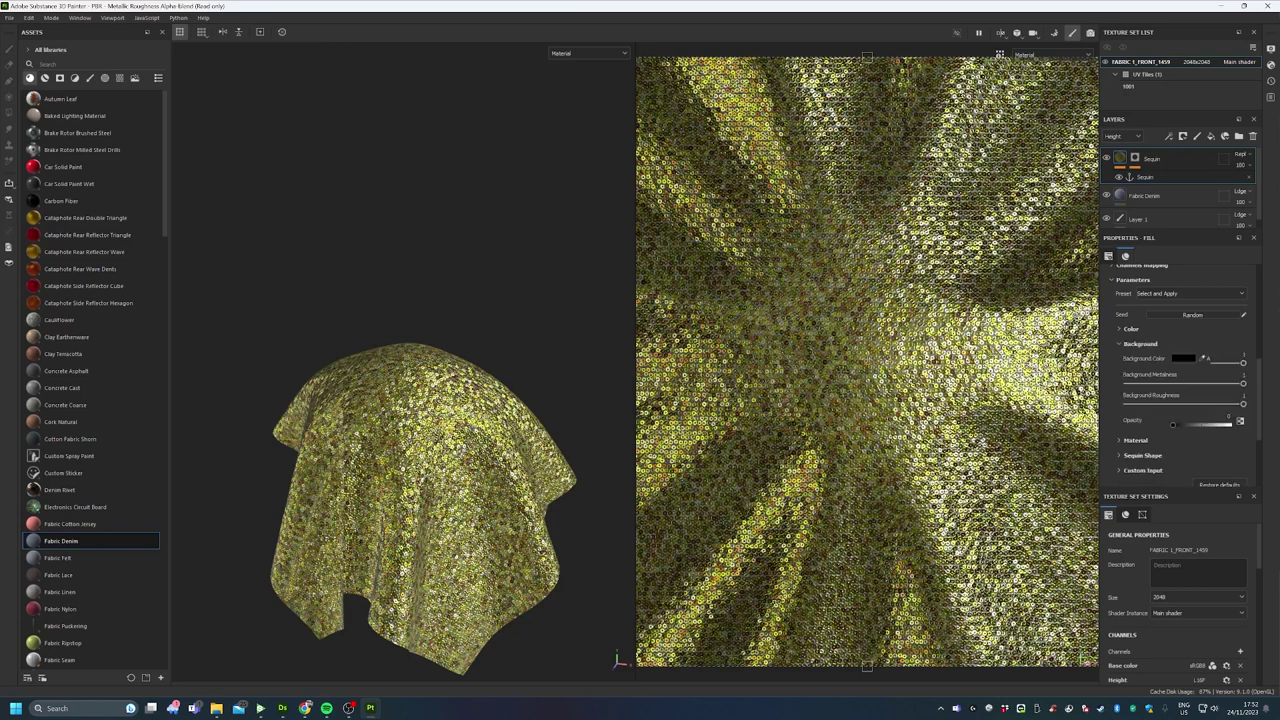
pyautogui.click(1140, 343)
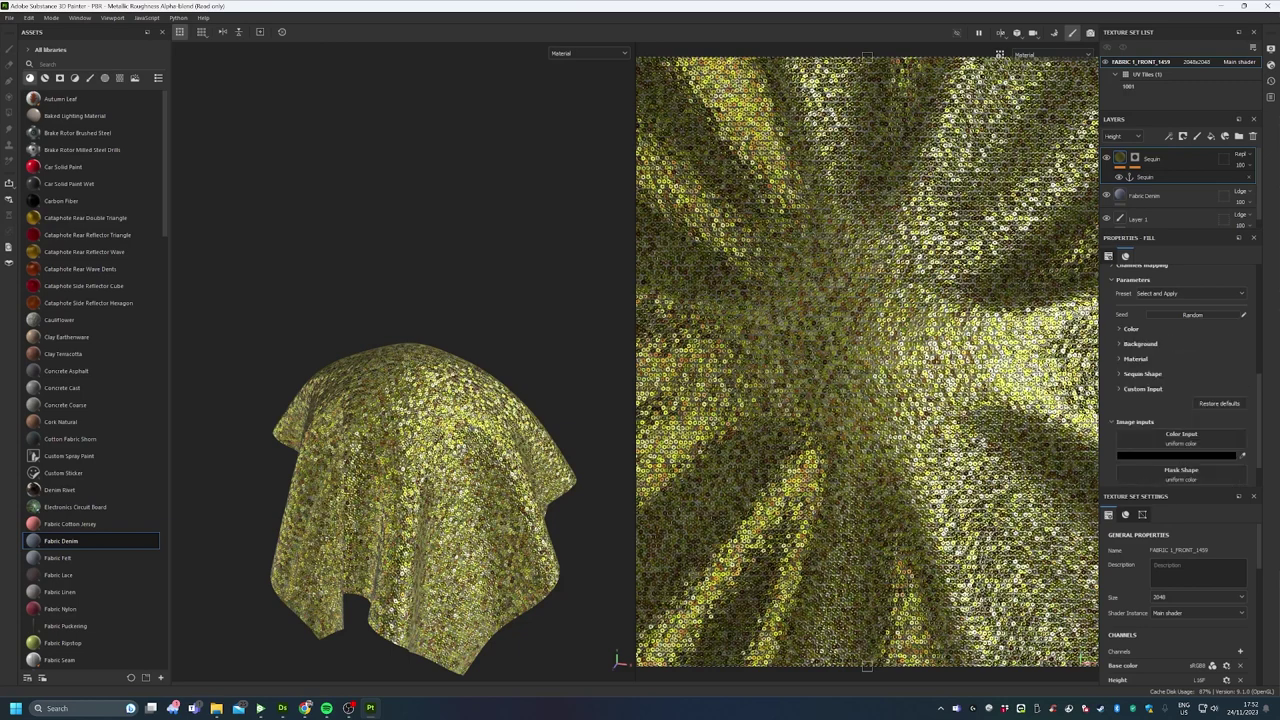
pyautogui.click(1136, 358)
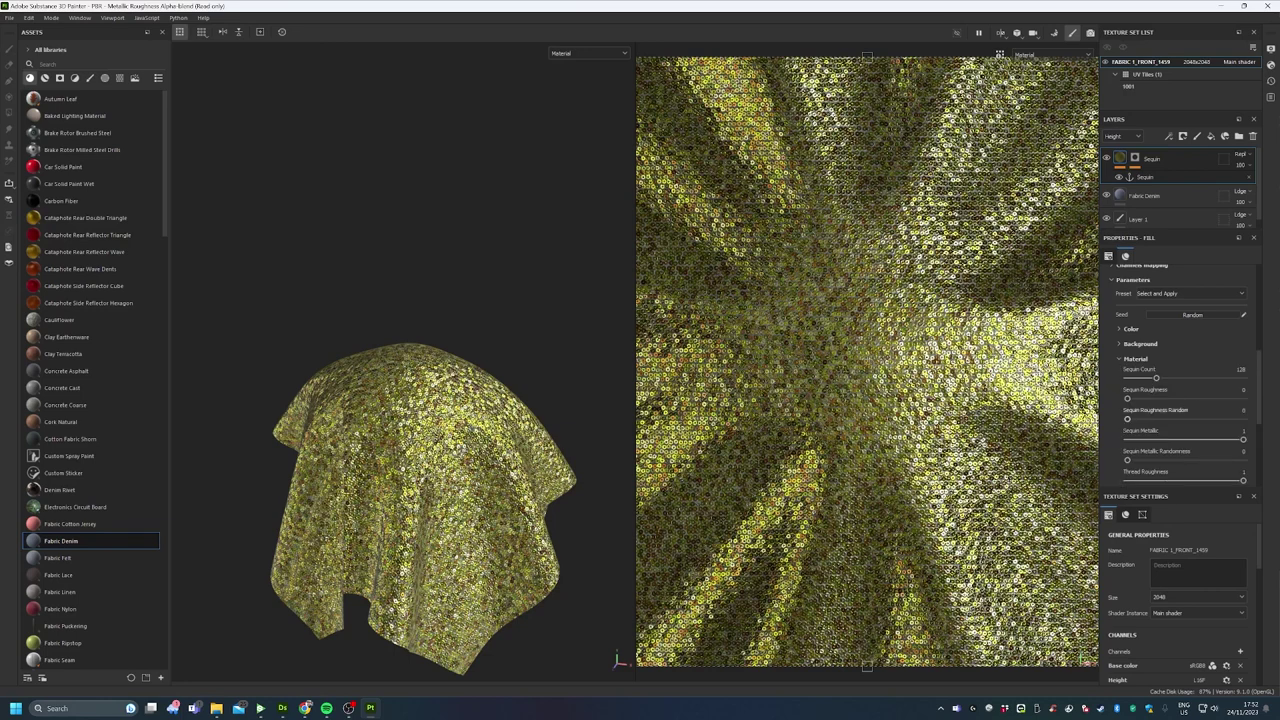
pyautogui.scroll(-2, 1180, 380)
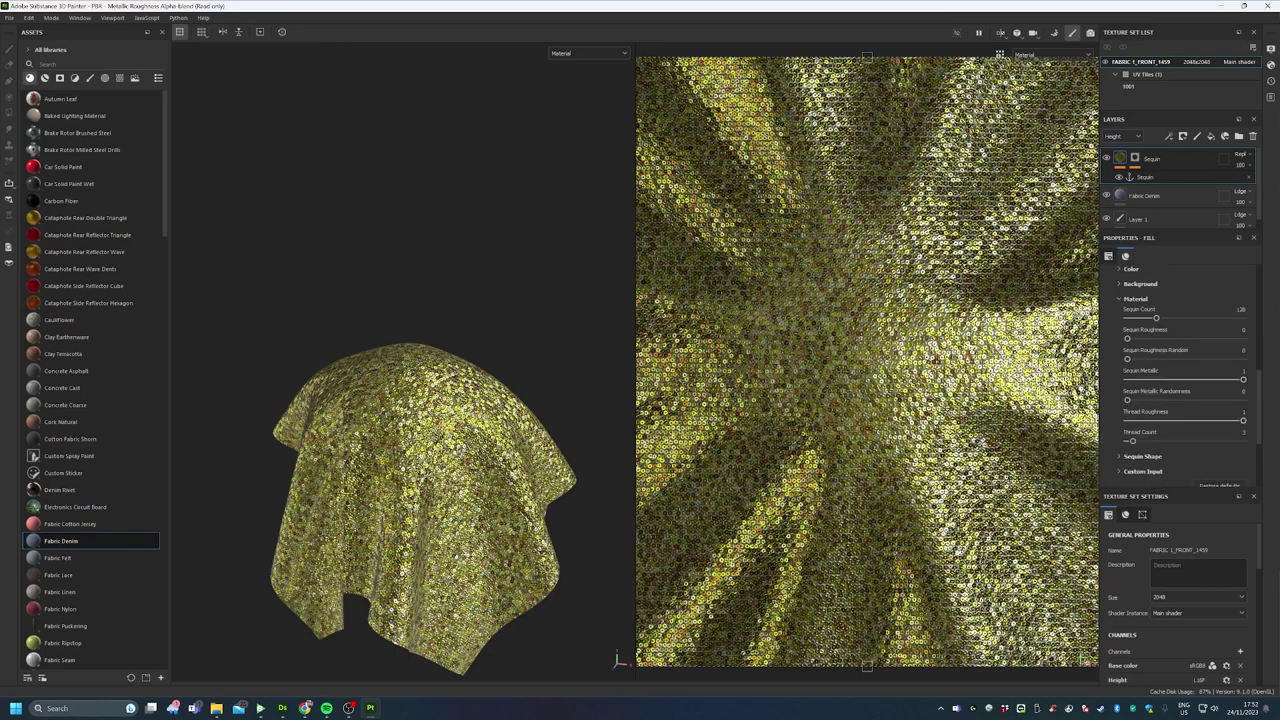
pyautogui.click(1142, 471)
pyautogui.scroll(-4, 1180, 400)
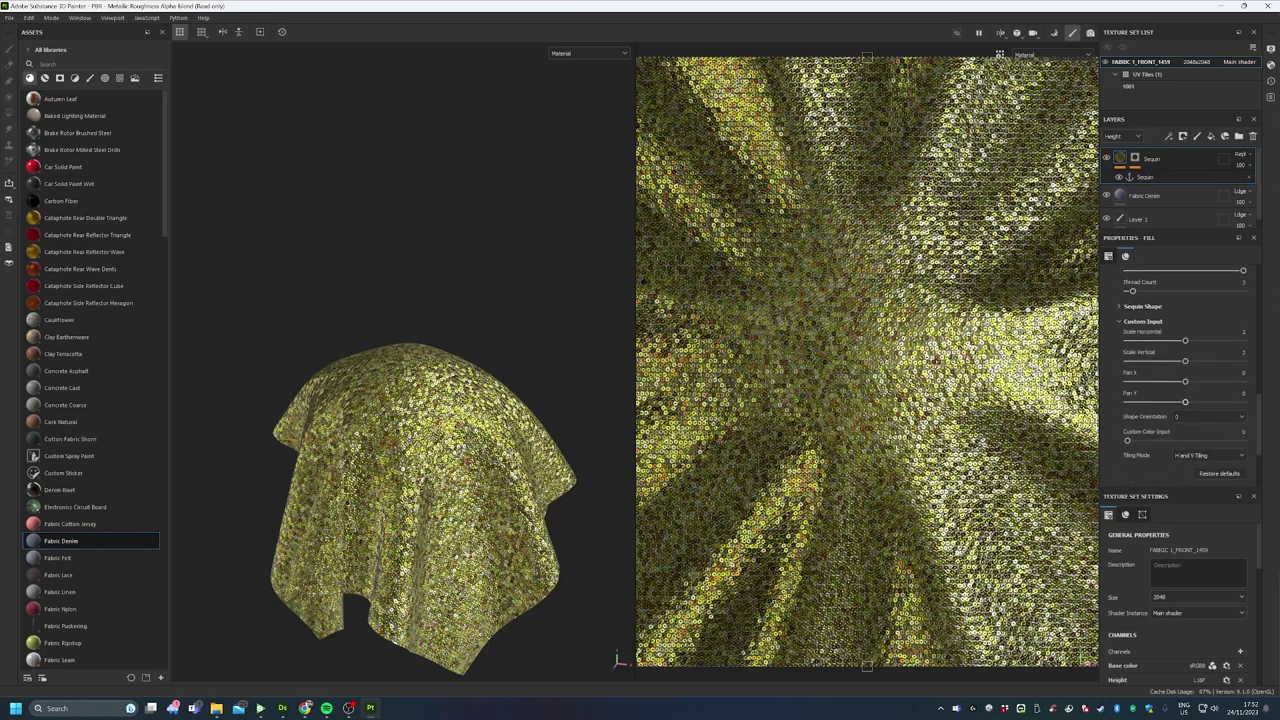
pyautogui.scroll(-2, 1180, 380)
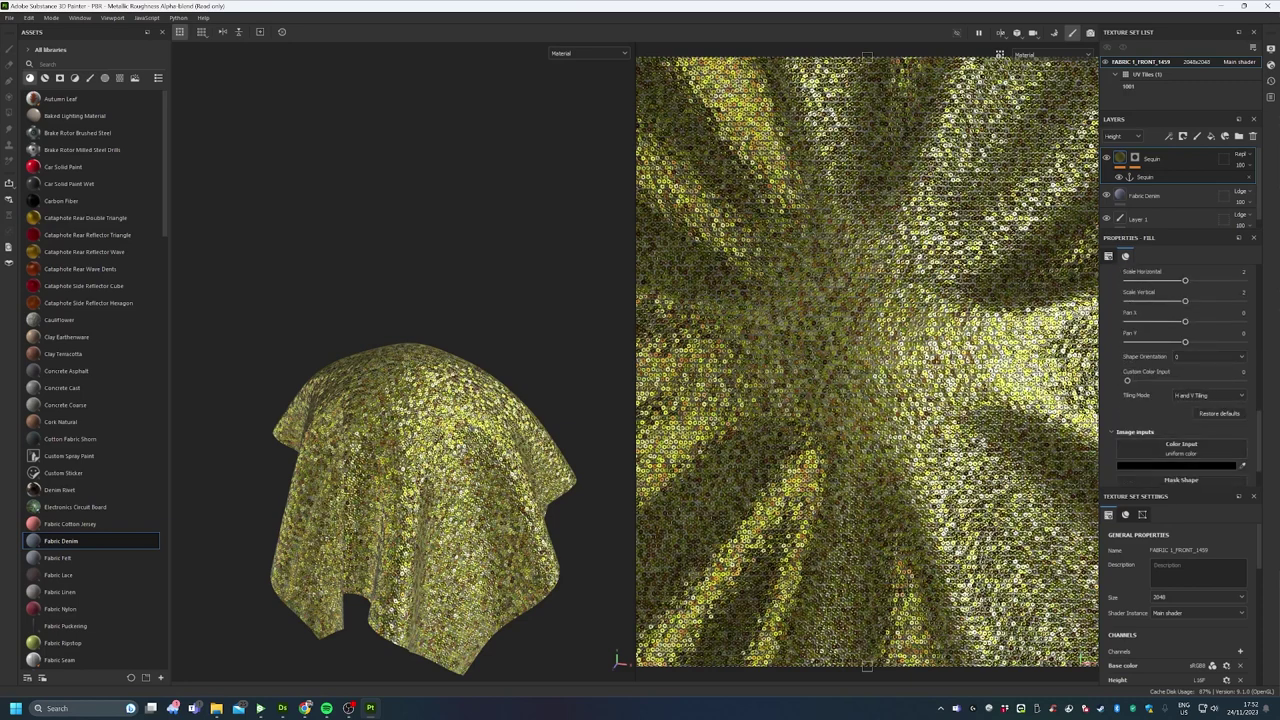
pyautogui.scroll(-2, 1180, 360)
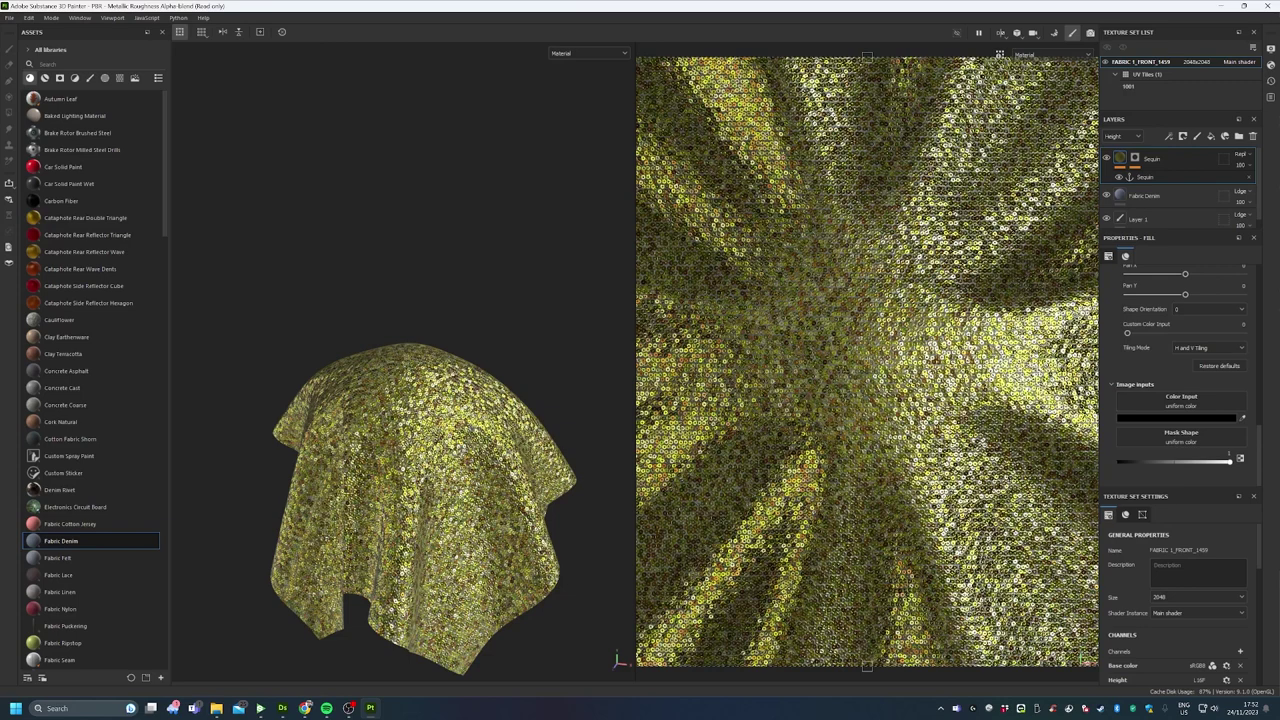
# Assign the Gradient Checker texture as the Sequin material's Color Input
pyautogui.click(1181, 400)
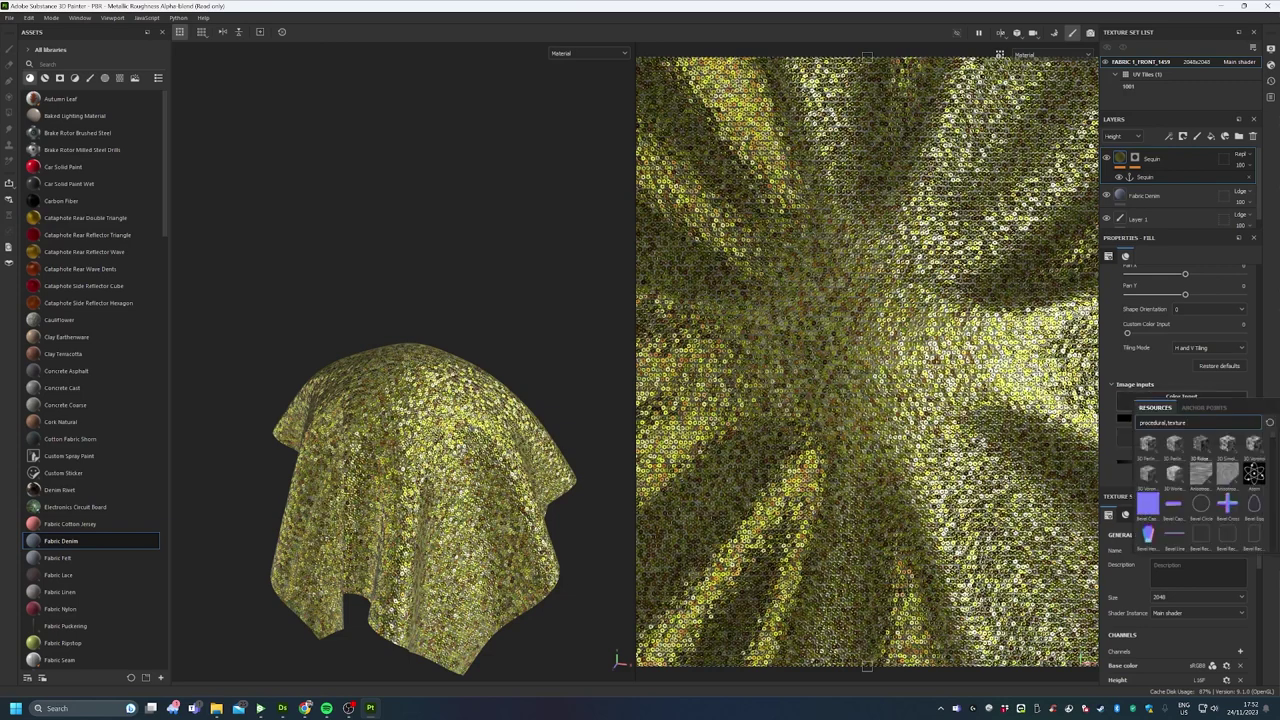
pyautogui.scroll(-5, 1201, 475)
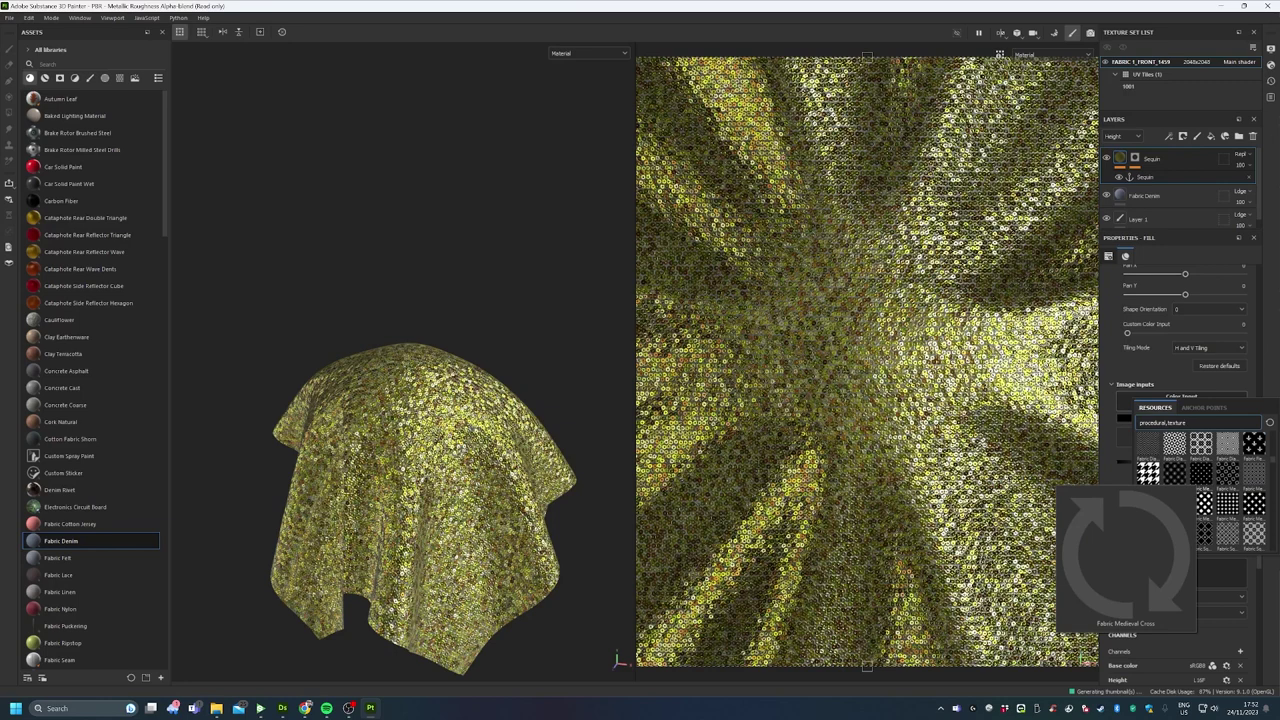
pyautogui.scroll(-3, 1200, 490)
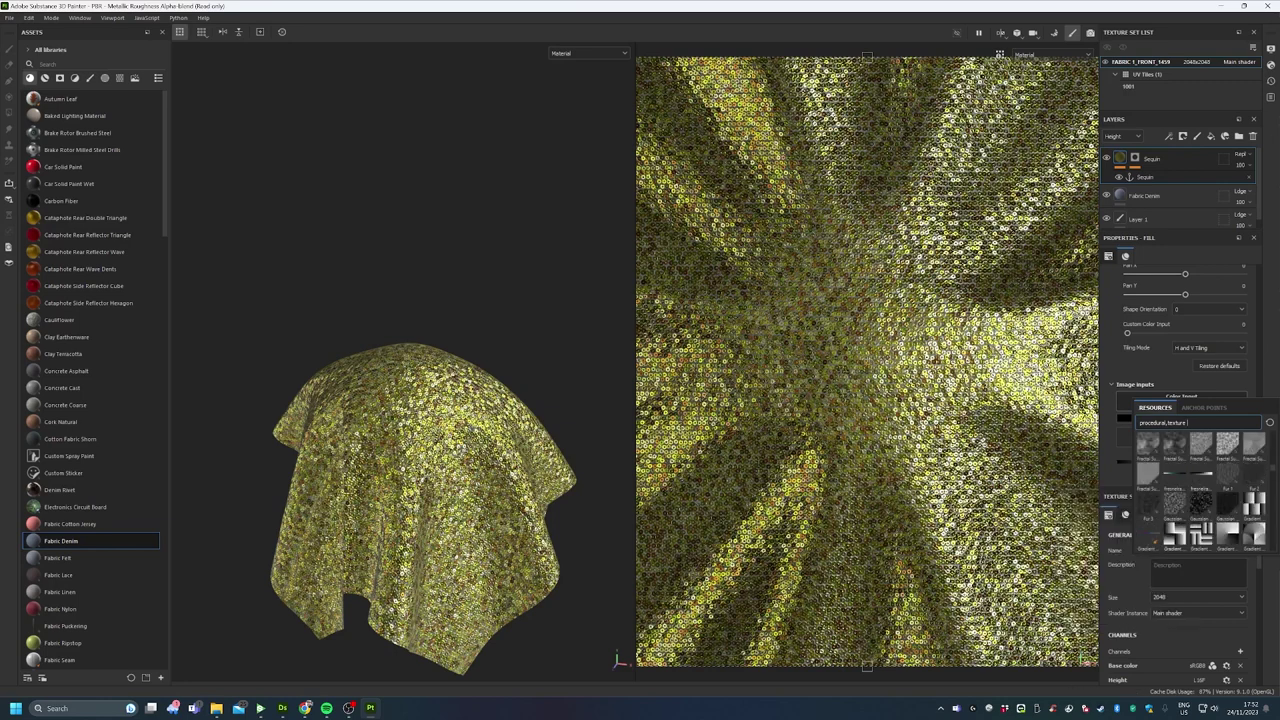
pyautogui.click(1174, 535)
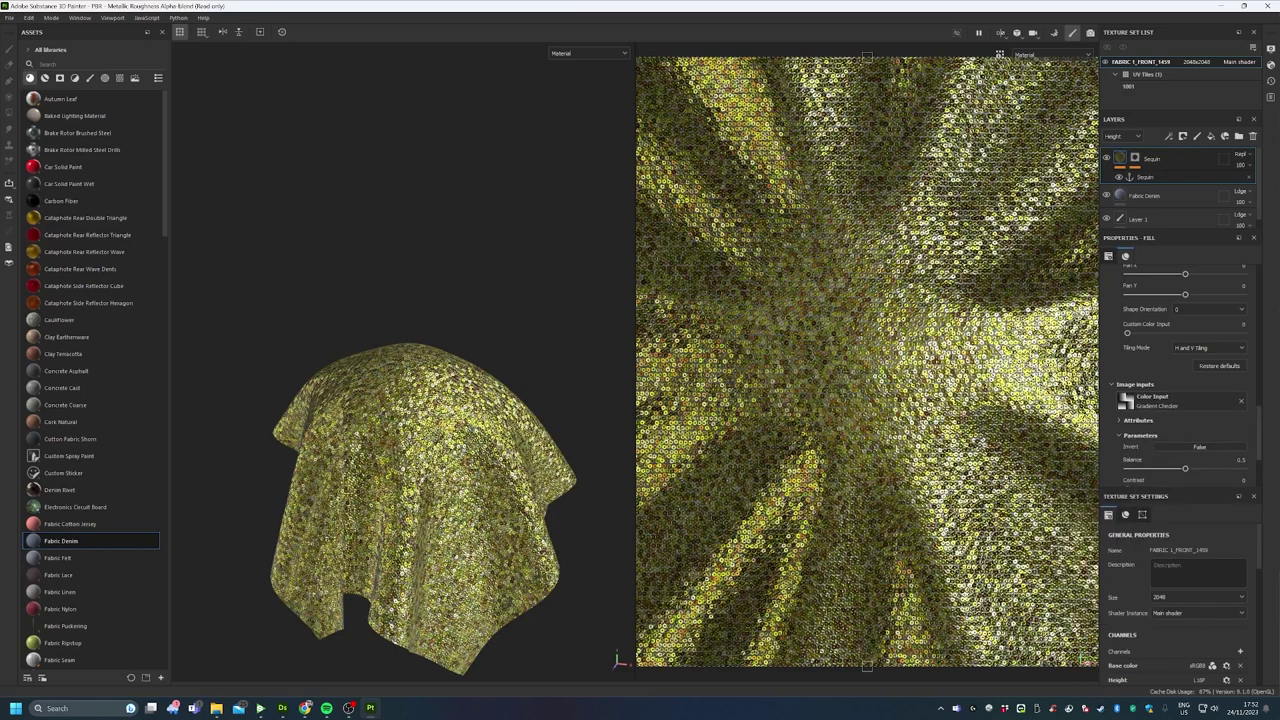
pyautogui.scroll(-1, 798, 410)
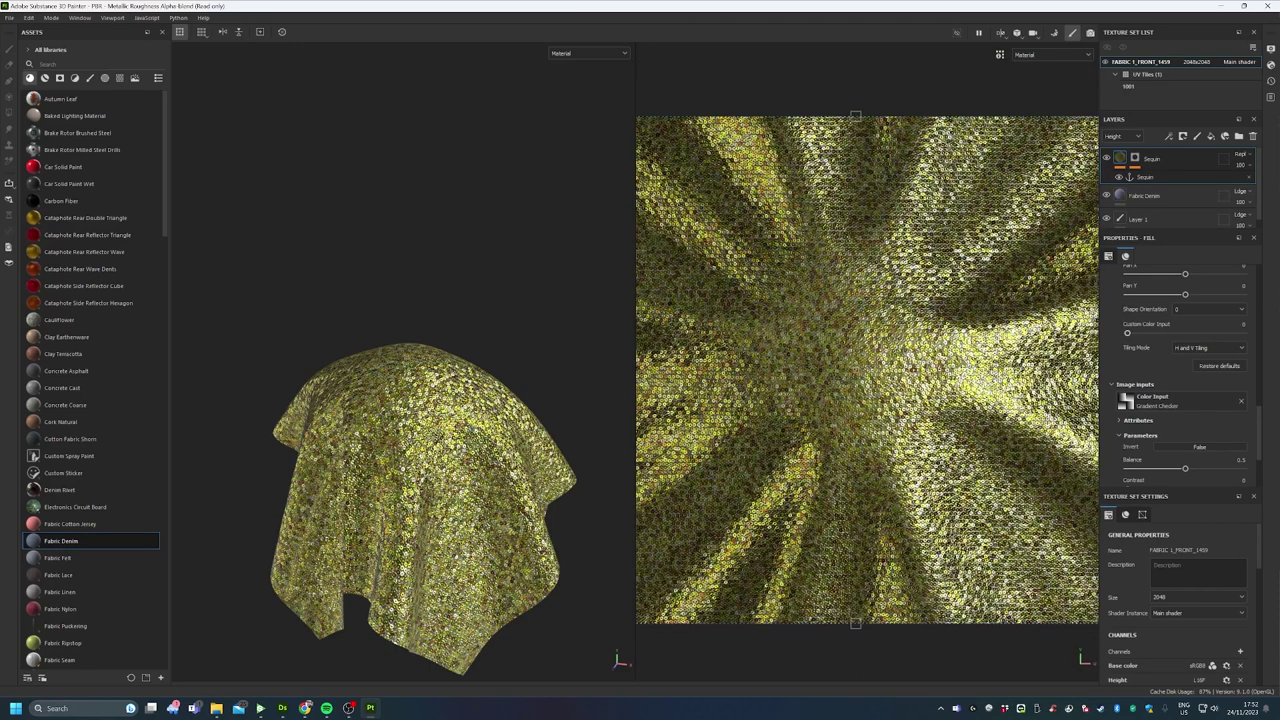
# Set the Sequin material's Custom Color Input to 1 and check the pattern on the cloth from several angles
pyautogui.moveTo(1127, 333); pyautogui.dragTo(1243, 333)
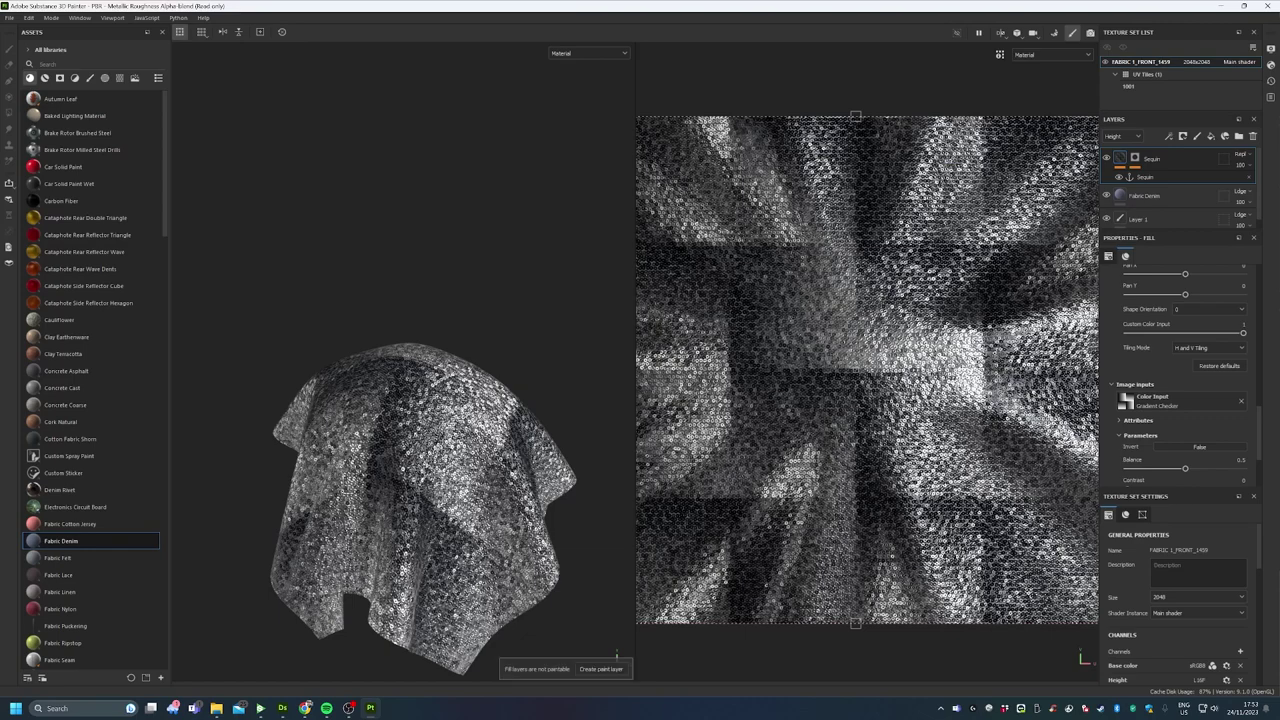
pyautogui.moveTo(420, 480)
pyautogui.keyDown('alt'); pyautogui.mouseDown()
pyautogui.moveTo(440, 430)
pyautogui.moveTo(490, 445)
pyautogui.moveTo(425, 460)
pyautogui.moveTo(410, 430)
pyautogui.moveTo(490, 445)
pyautogui.moveTo(450, 425)
pyautogui.mouseUp(); pyautogui.keyUp('alt')
pyautogui.scroll(3, 425, 420)
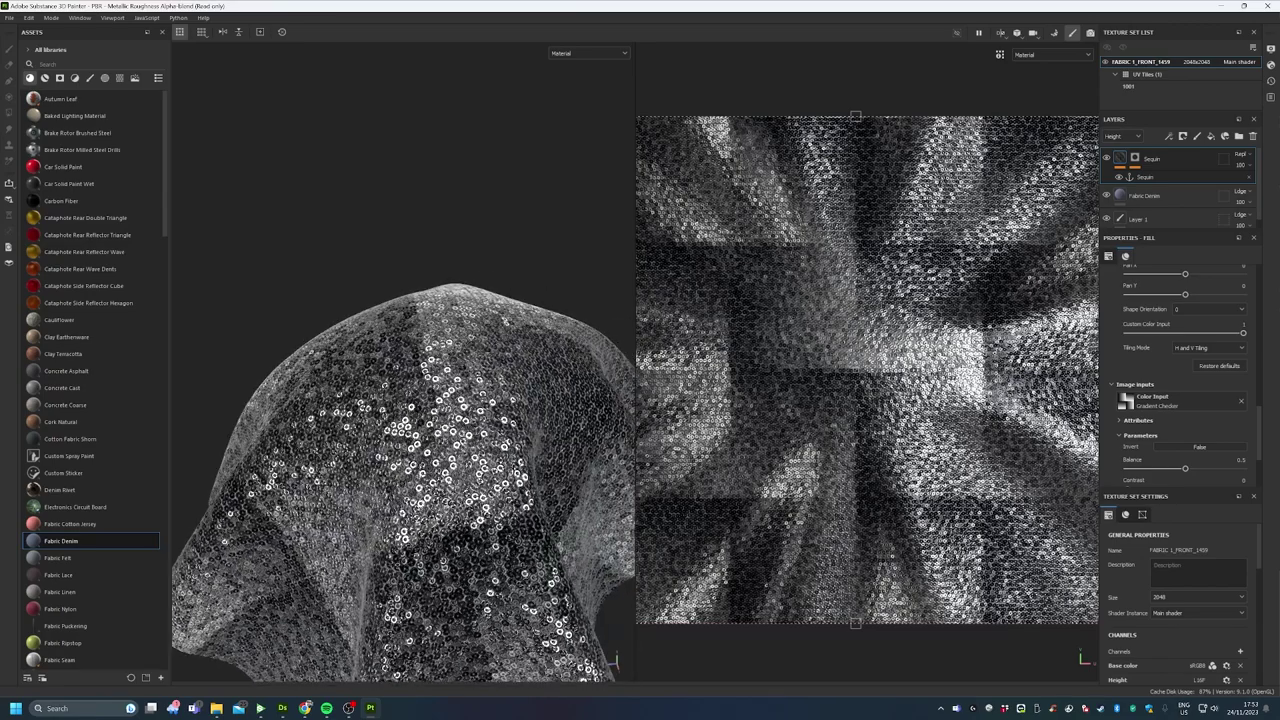
pyautogui.scroll(-3, 450, 425)
pyautogui.keyDown('alt'); pyautogui.moveTo(613, 661); pyautogui.dragTo(616, 660); pyautogui.keyUp('alt')
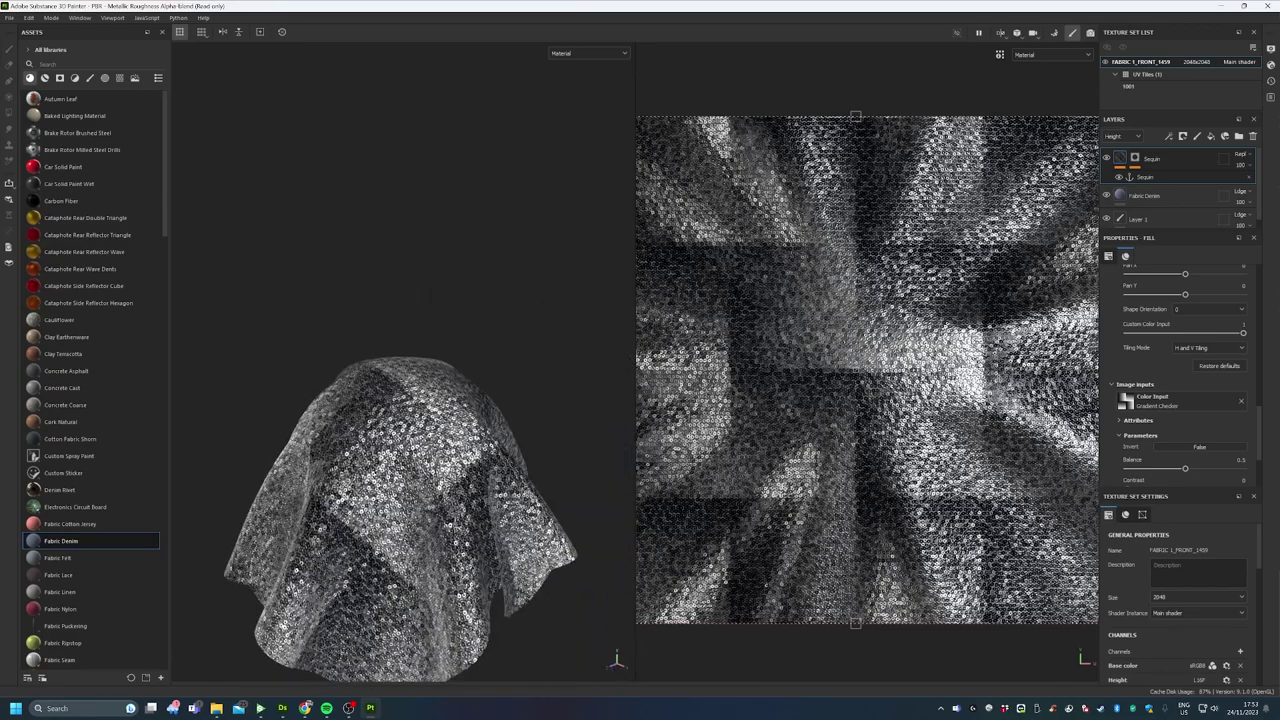
pyautogui.keyDown('alt'); pyautogui.moveTo(430, 460); pyautogui.dragTo(410, 435); pyautogui.keyUp('alt')
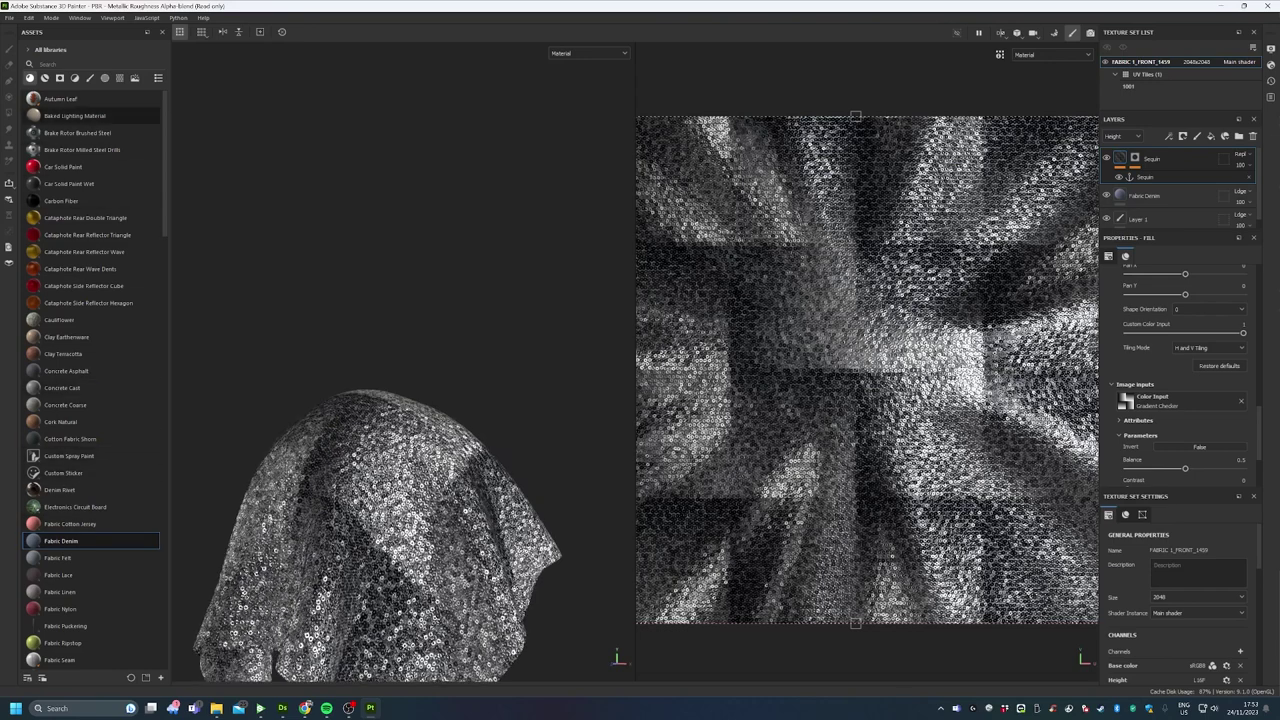
# Find the Card Clubs alpha in the assets and use it as the Sequin material's Color Input
pyautogui.click(74, 77)
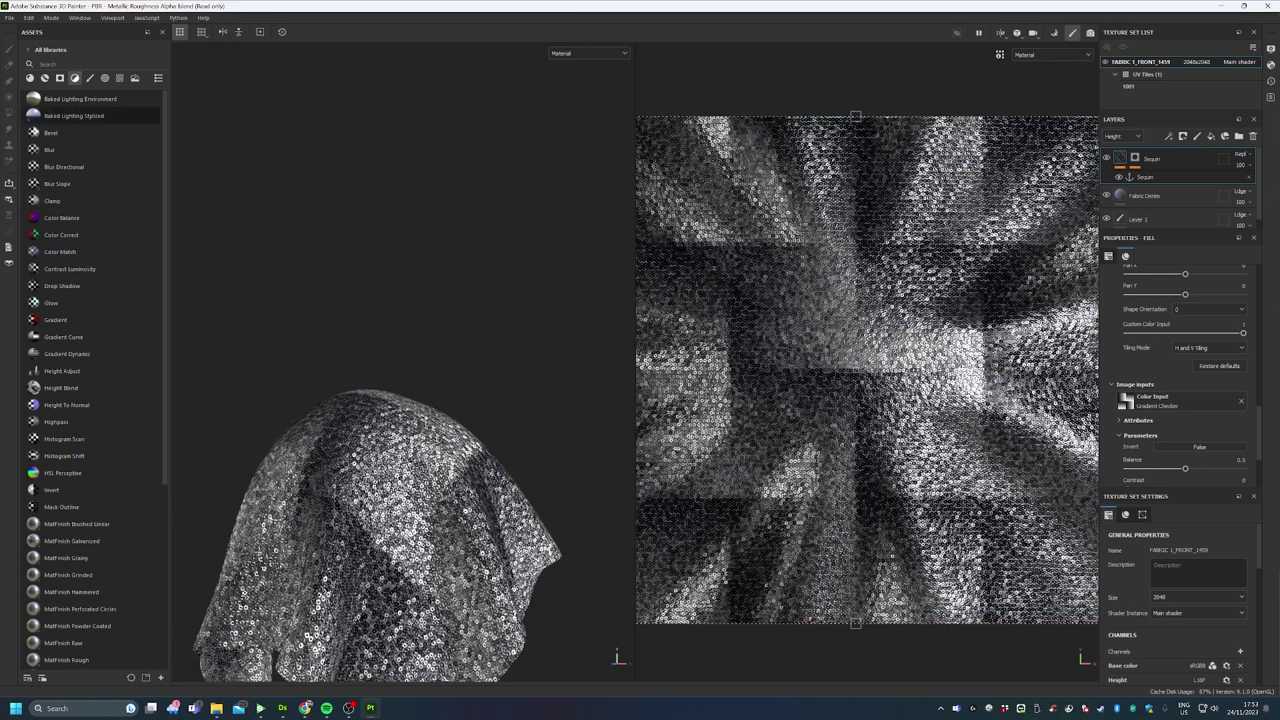
pyautogui.click(104, 77)
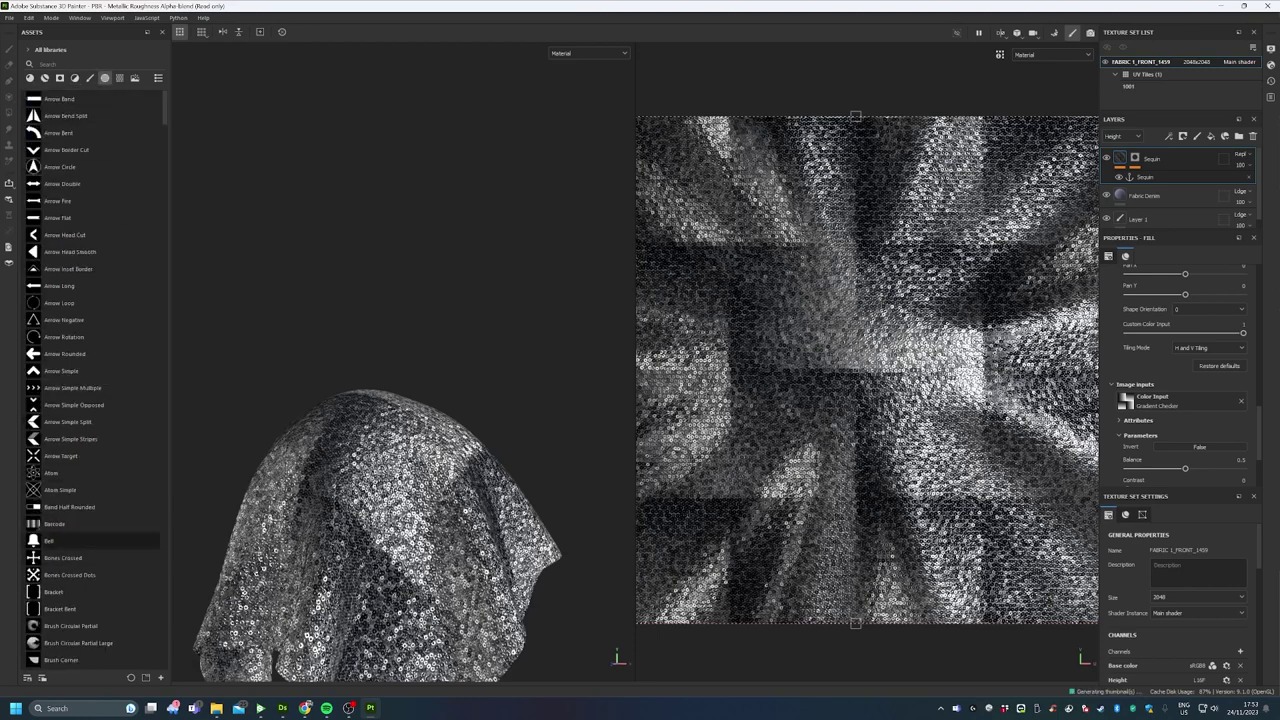
pyautogui.scroll(-9, 100, 440)
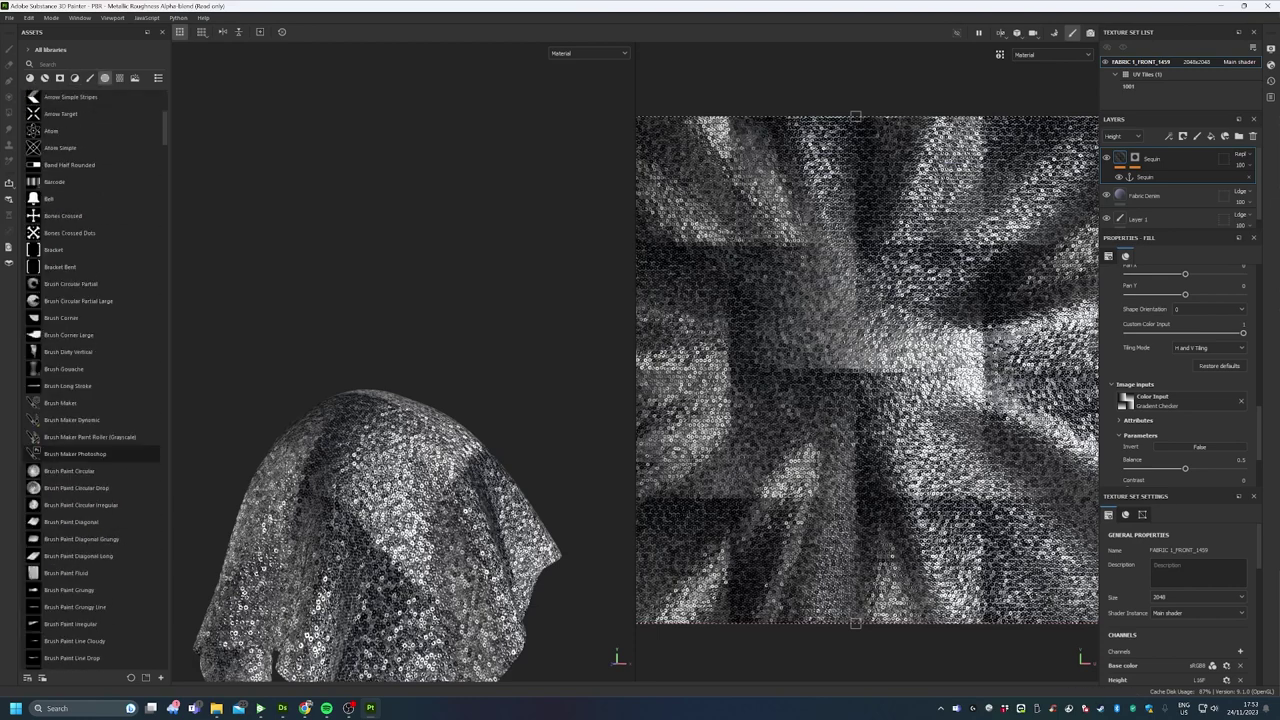
pyautogui.scroll(6, 100, 458)
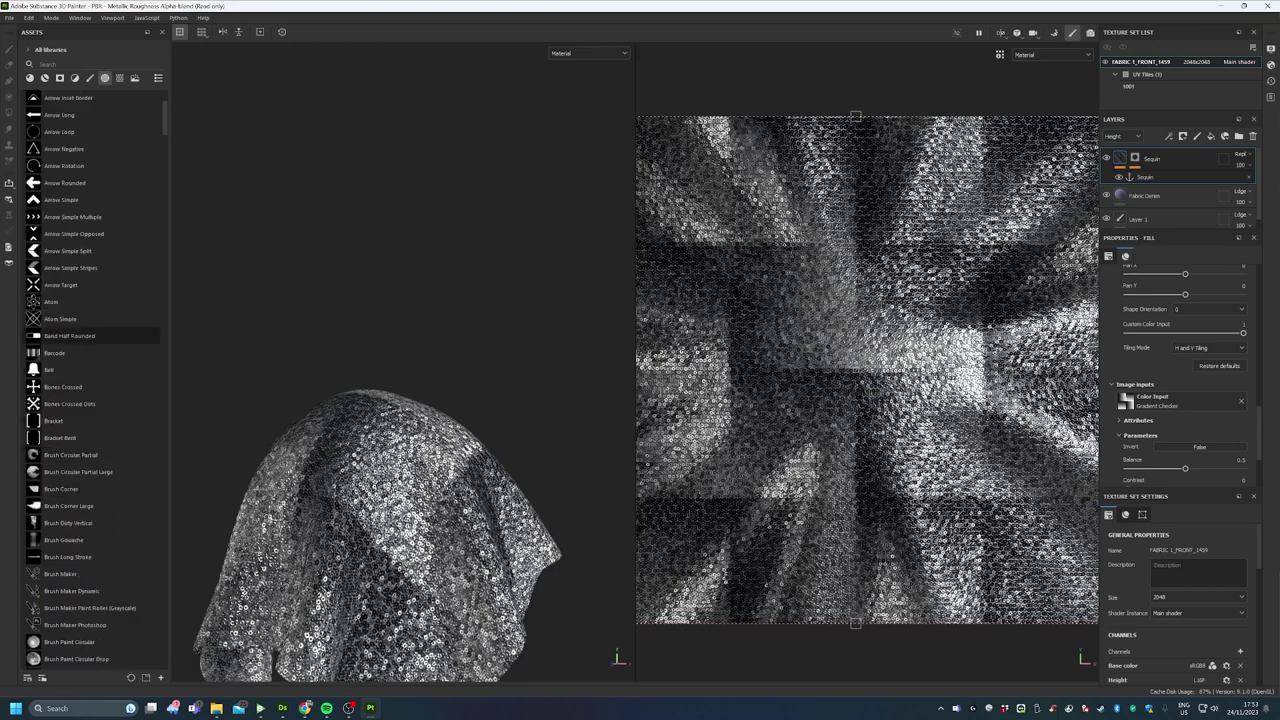
pyautogui.scroll(-12, 100, 267)
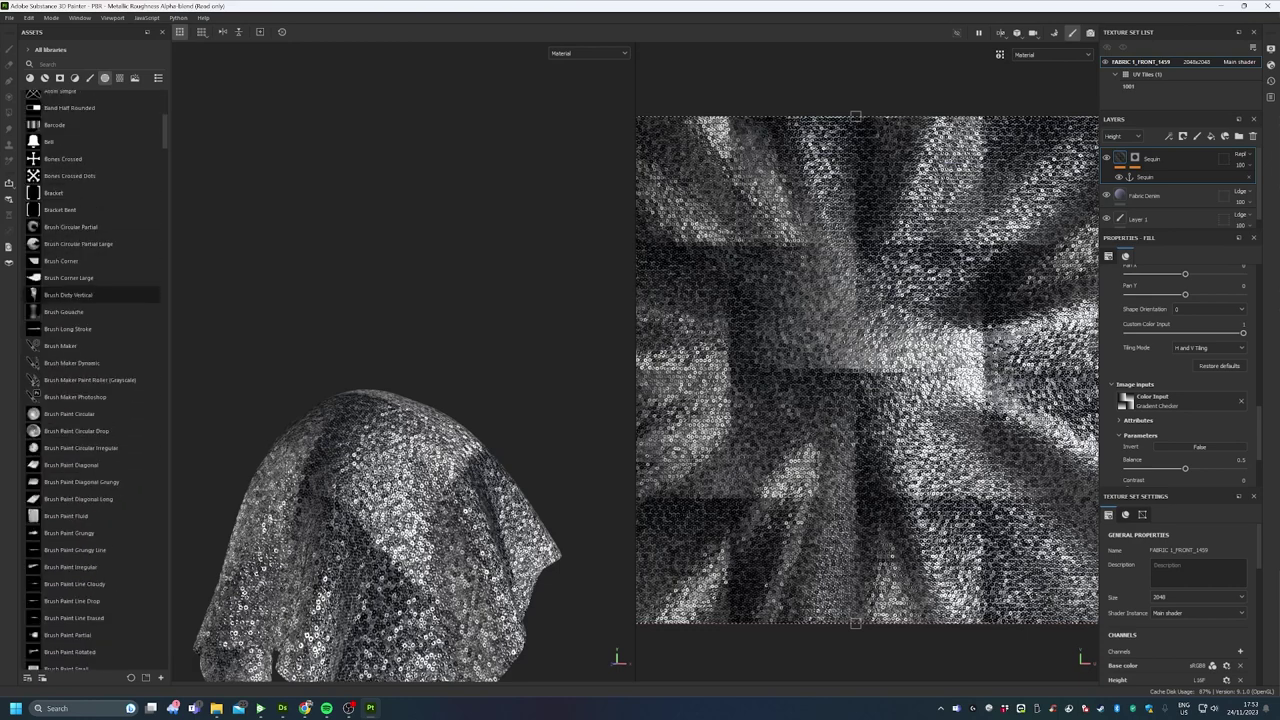
pyautogui.scroll(-6, 100, 302)
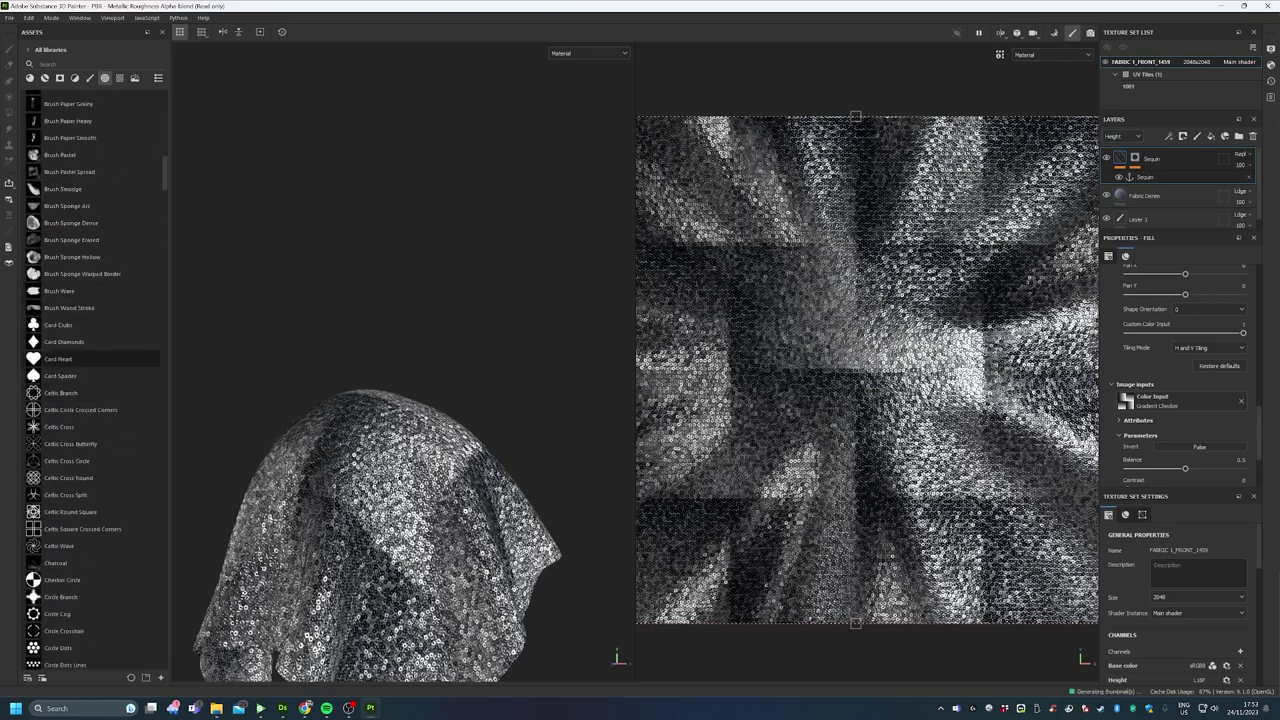
pyautogui.moveTo(91, 325); pyautogui.dragTo(1180, 401)
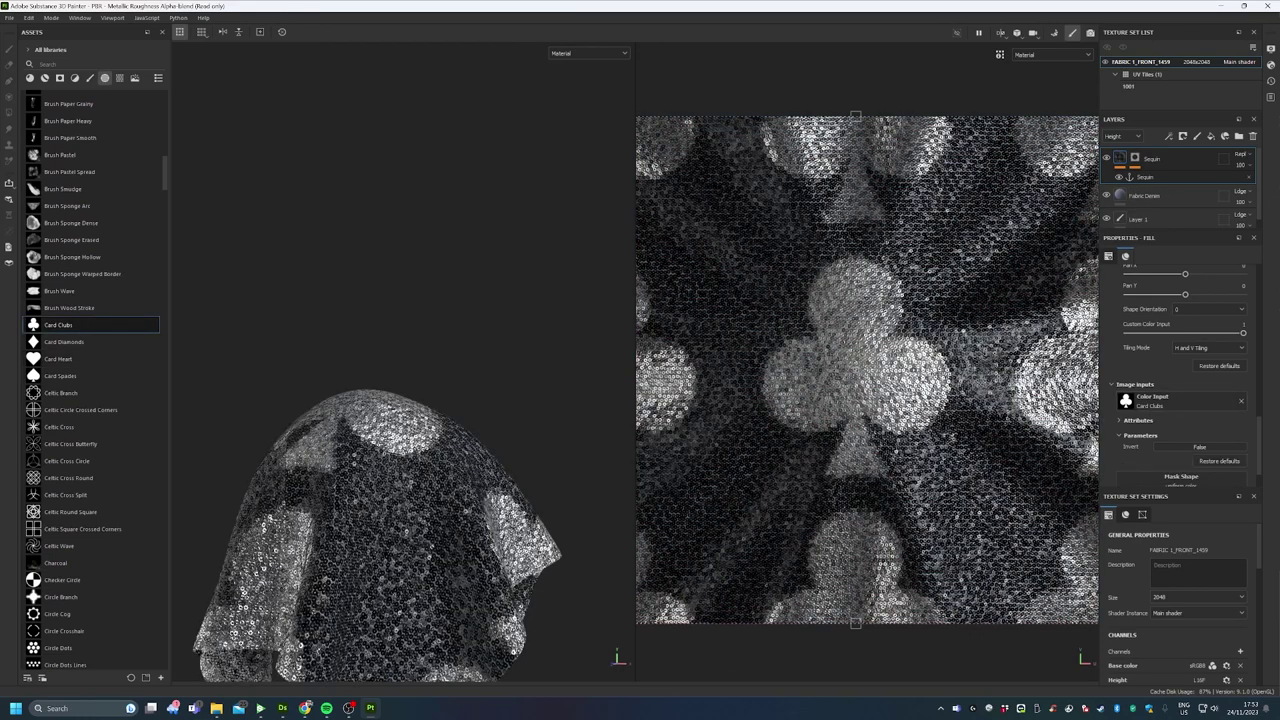
# Set the Card Clubs color input's Invert parameter to True
pyautogui.keyDown('alt'); pyautogui.moveTo(884, 422); pyautogui.dragTo(798, 545, button='right'); pyautogui.keyUp('alt')
pyautogui.keyDown('alt'); pyautogui.moveTo(971, 437); pyautogui.dragTo(1053, 197, button='right'); pyautogui.keyUp('alt')
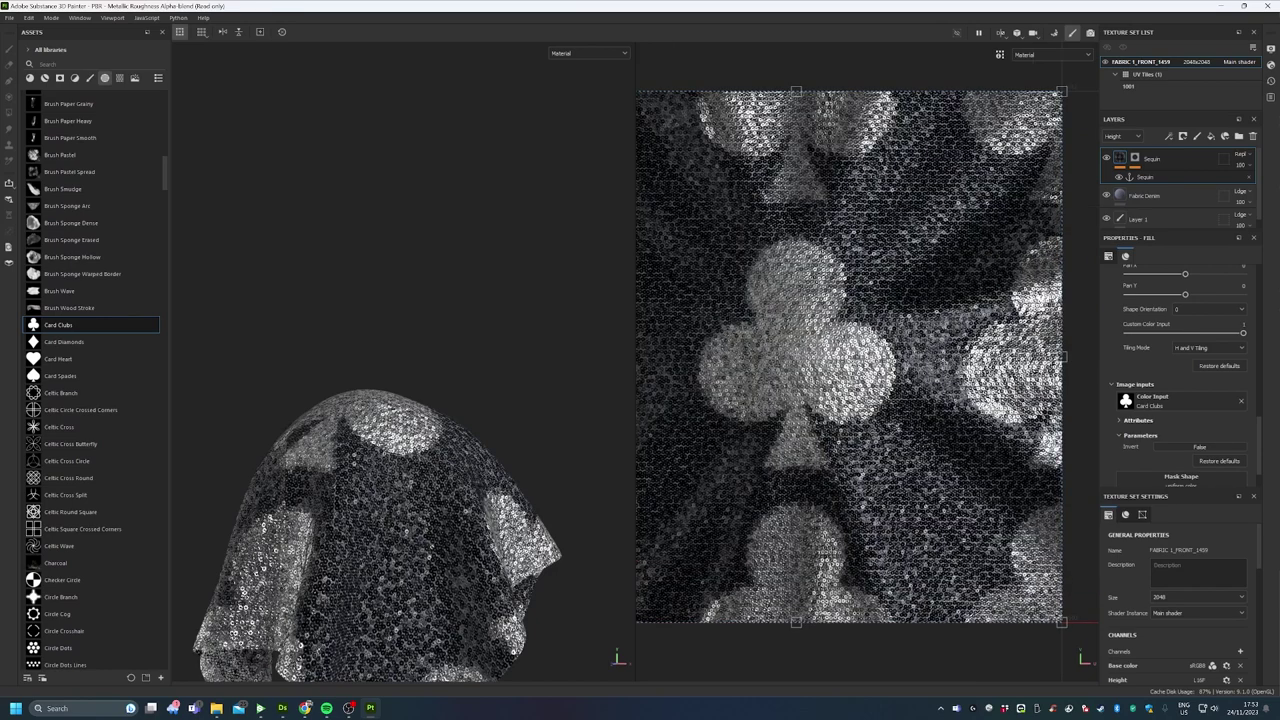
pyautogui.click(1199, 447)
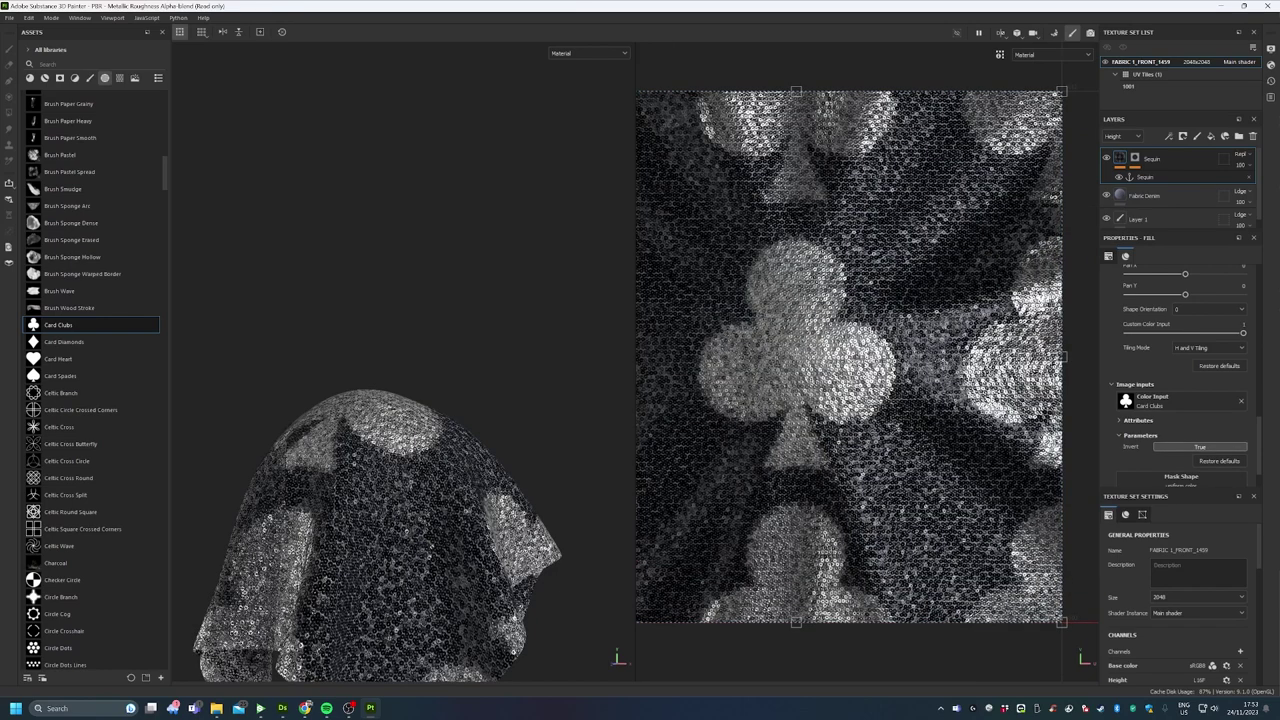
# Set the Card Clubs color input's Invert parameter to False and add a Gradient filter to the Sequin layer
pyautogui.click(1199, 447)
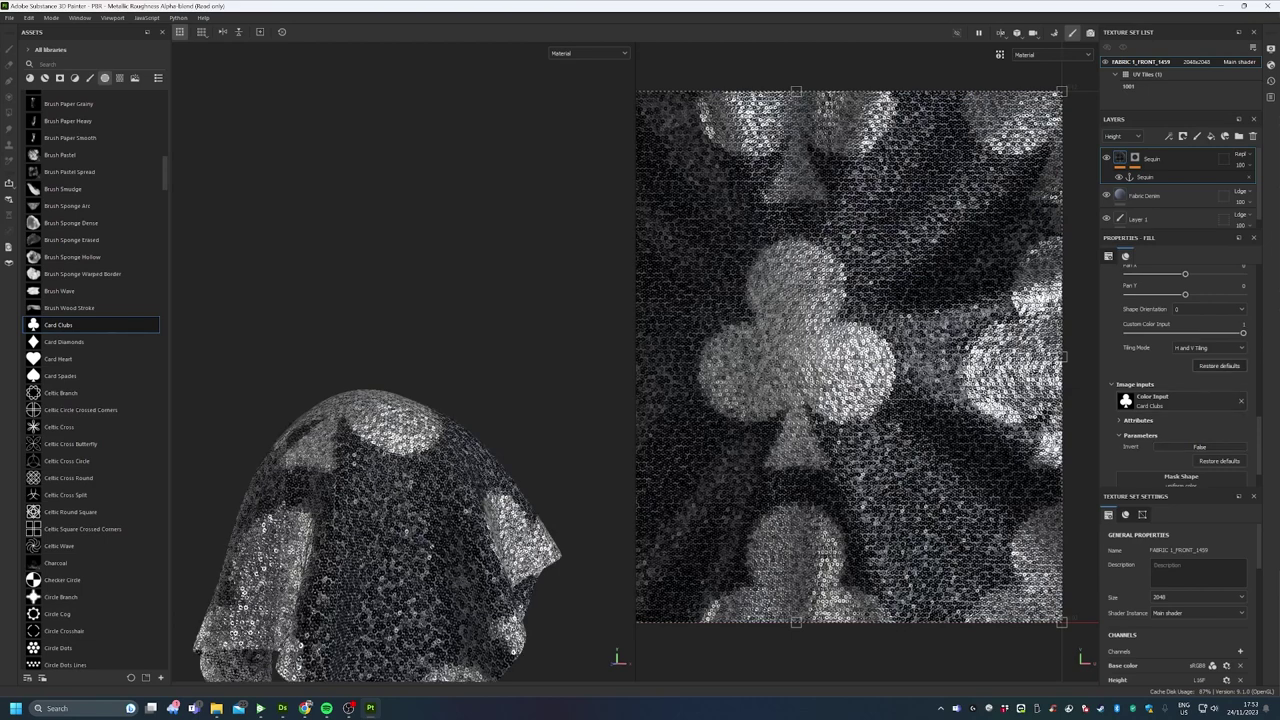
pyautogui.rightClick(1121, 162)
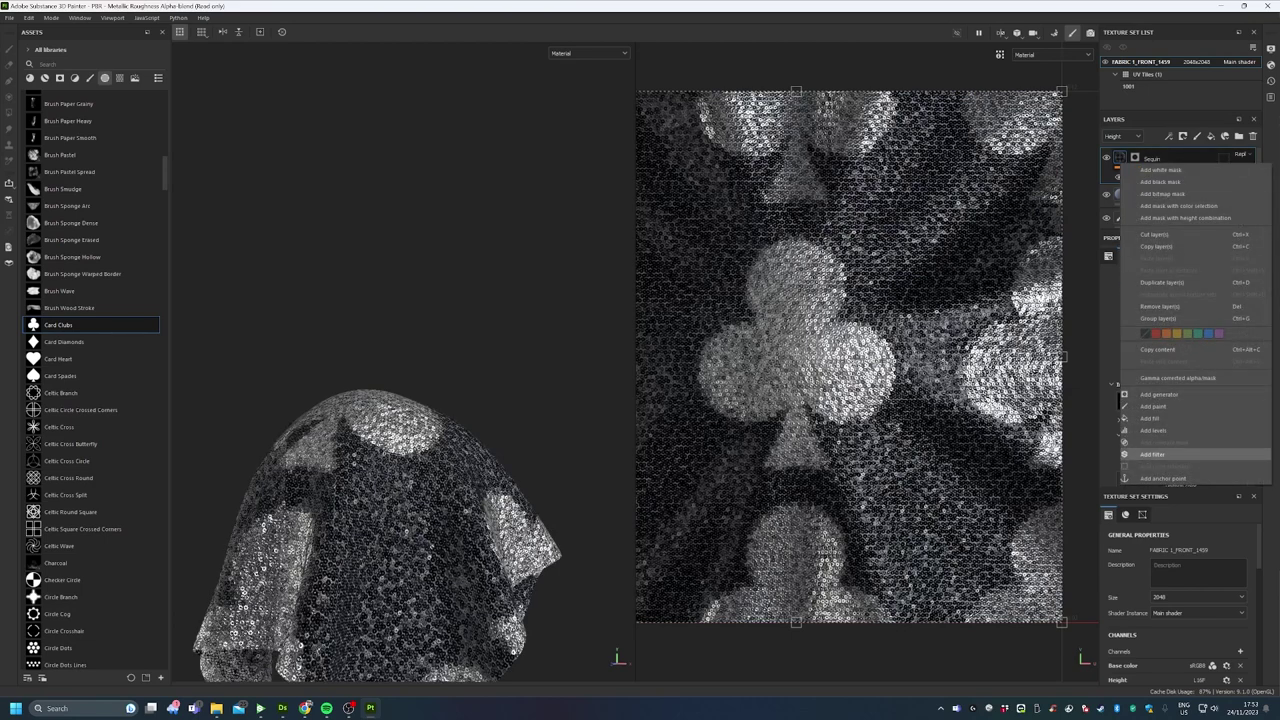
pyautogui.click(1152, 454)
pyautogui.click(1180, 304)
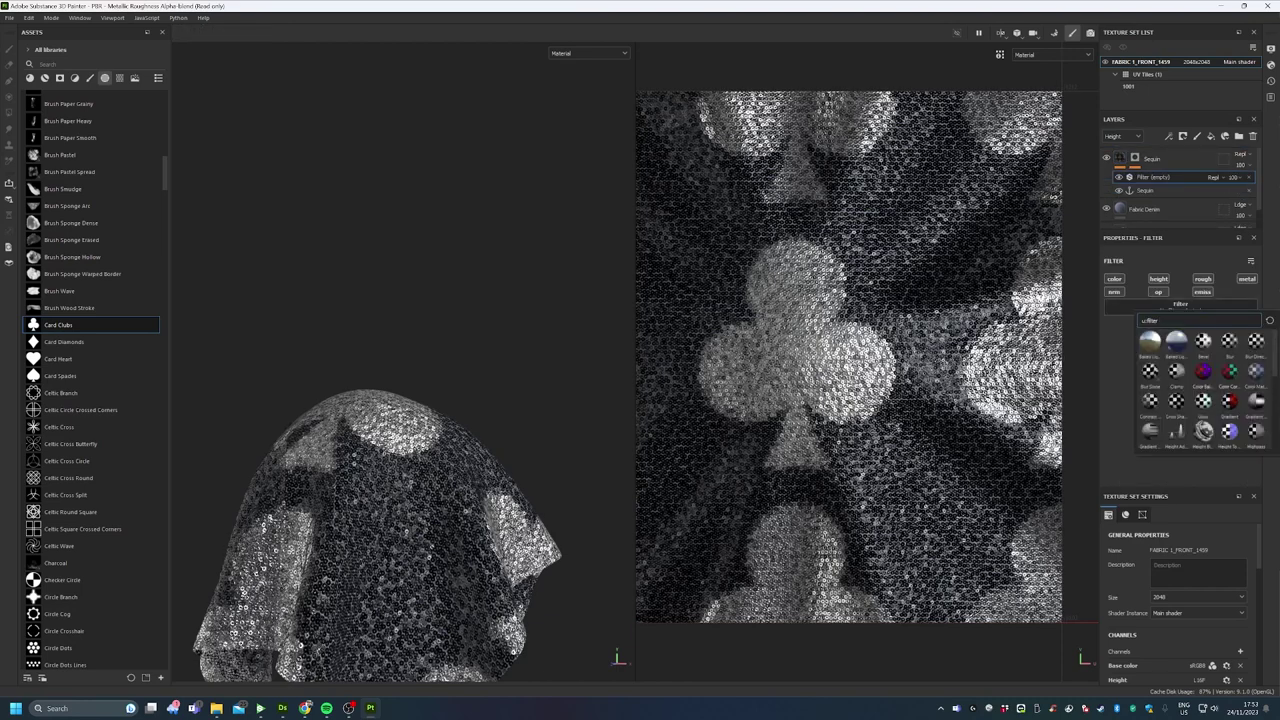
pyautogui.moveTo(1229, 371)
pyautogui.moveTo(1204, 430)
pyautogui.click(1229, 401)
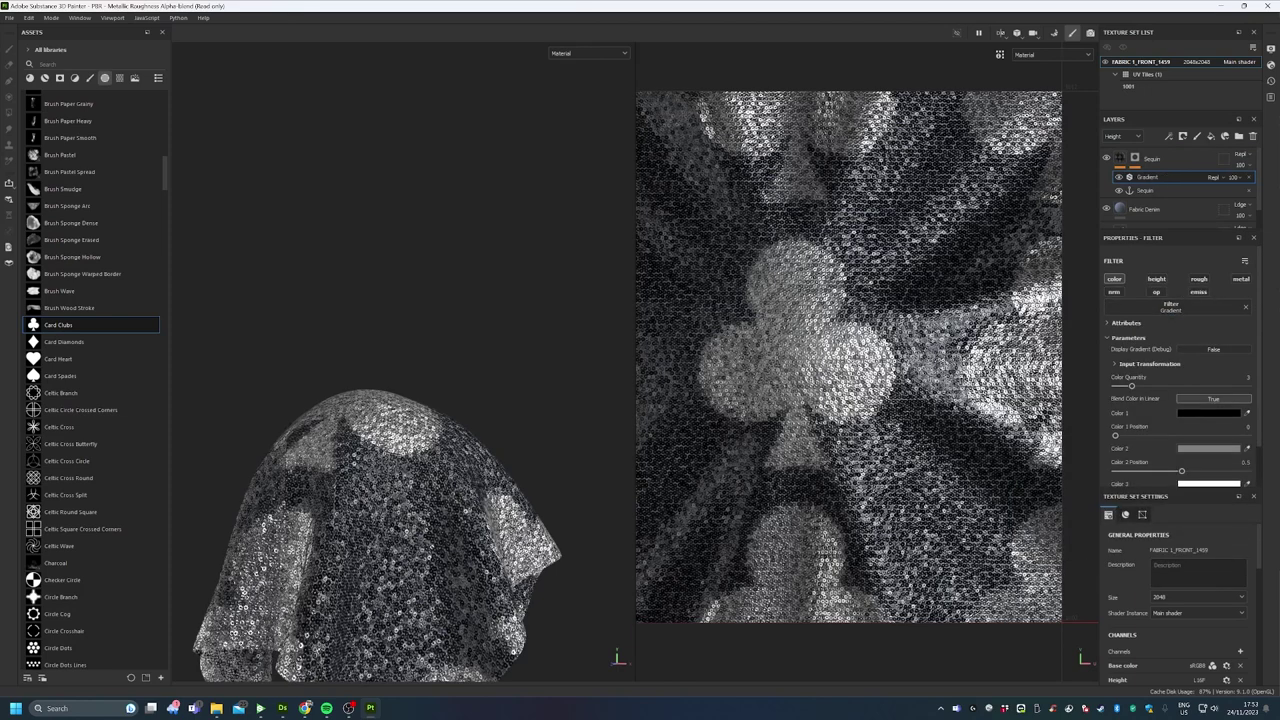
# Set the Gradient filter's Color 1 to dark grey with value 0.306 and Color 3 to red FF0000, checking the cloth
pyautogui.scroll(-2, 1183, 366)
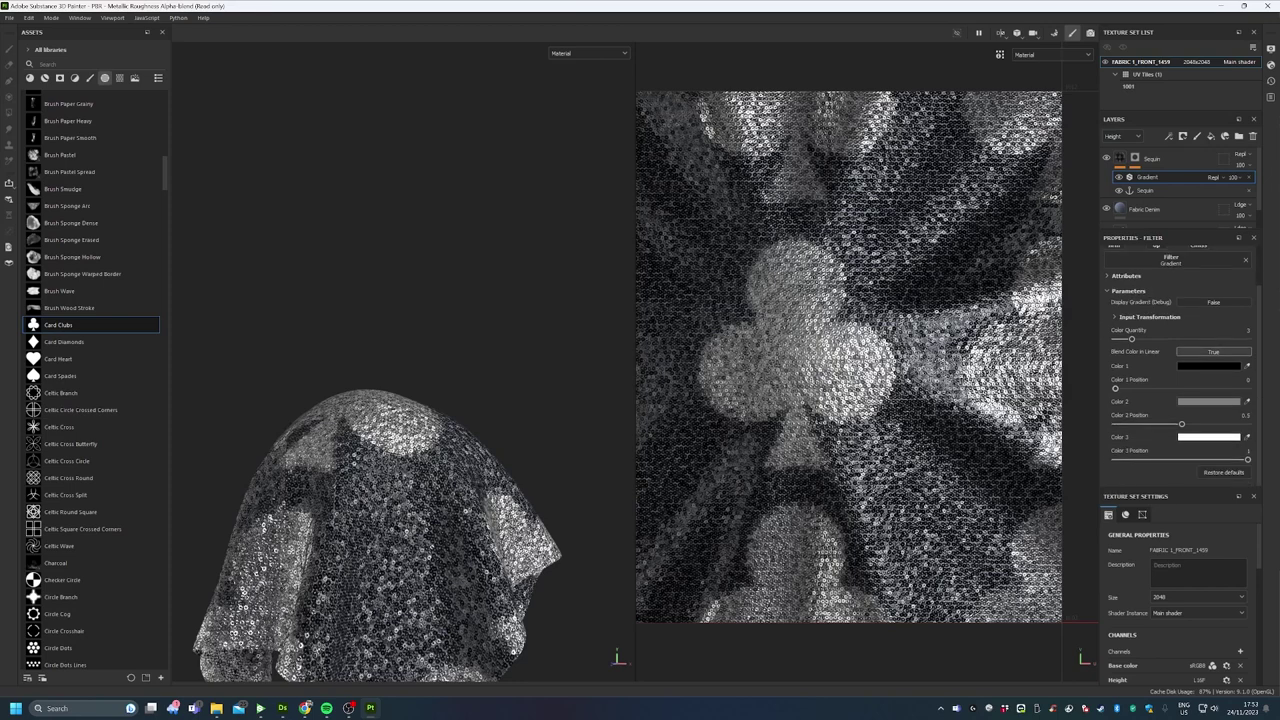
pyautogui.click(1210, 365)
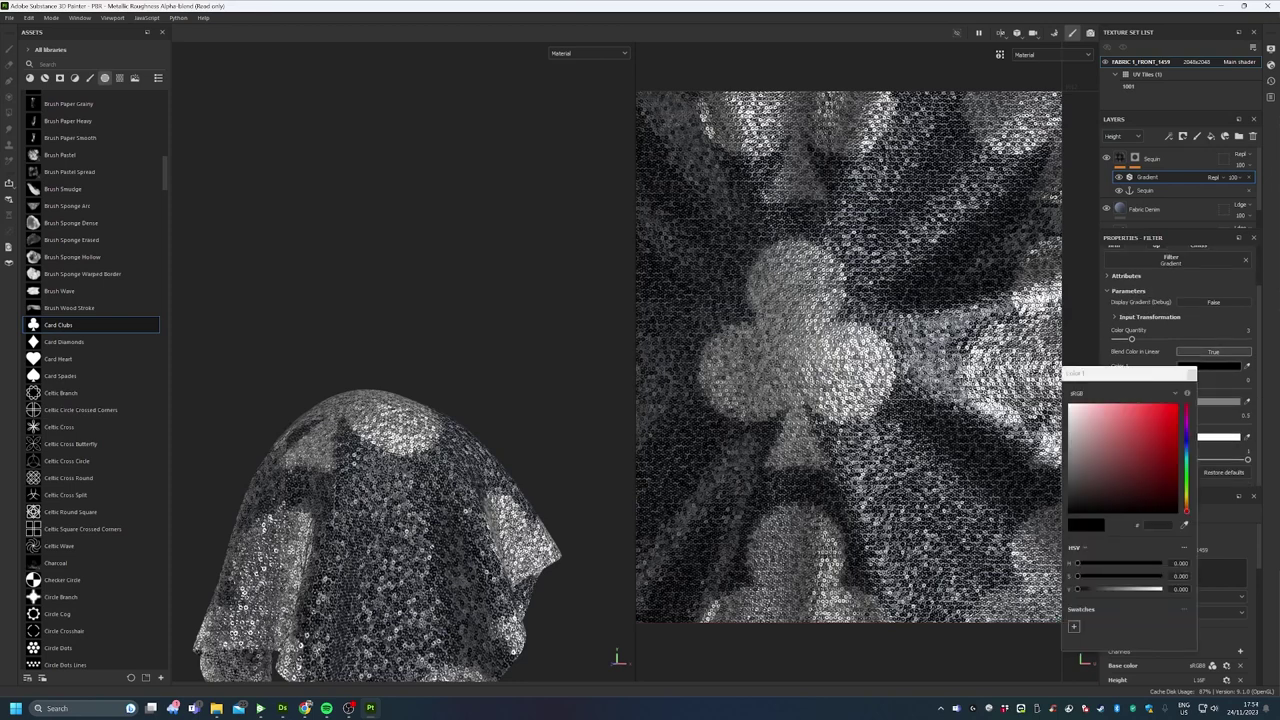
pyautogui.click(1069, 479)
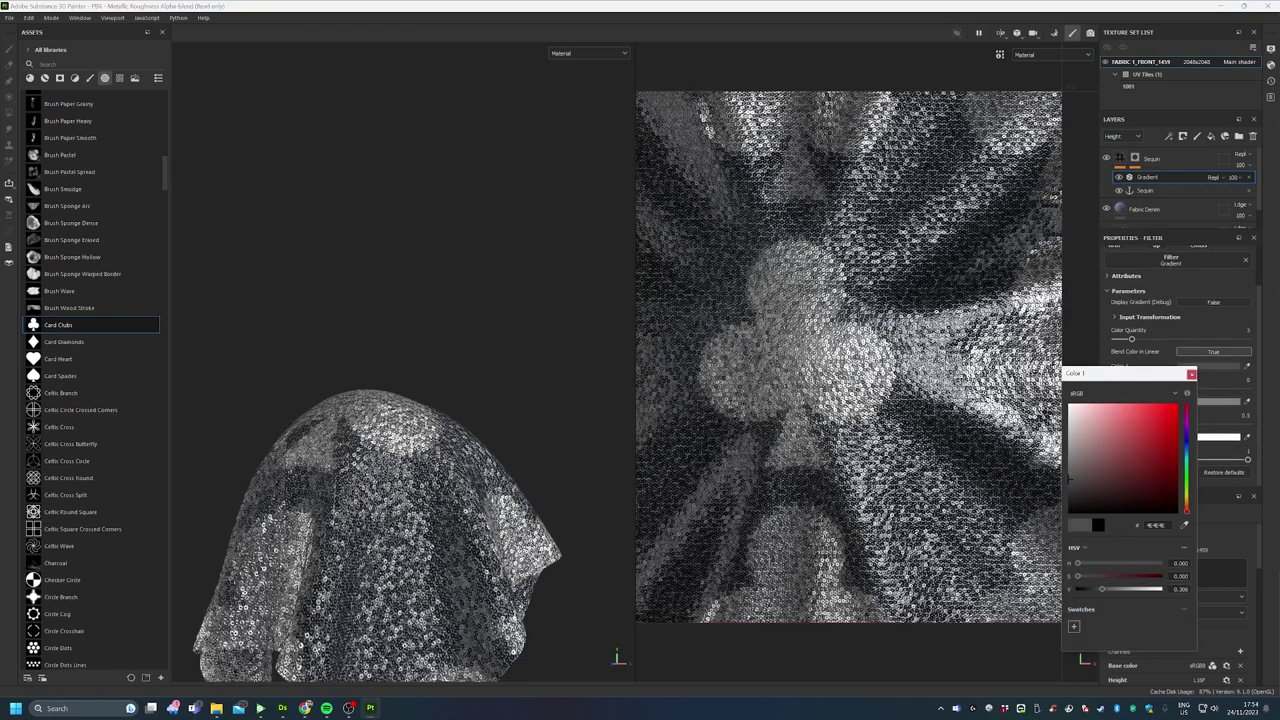
pyautogui.click(1191, 373)
pyautogui.click(1209, 437)
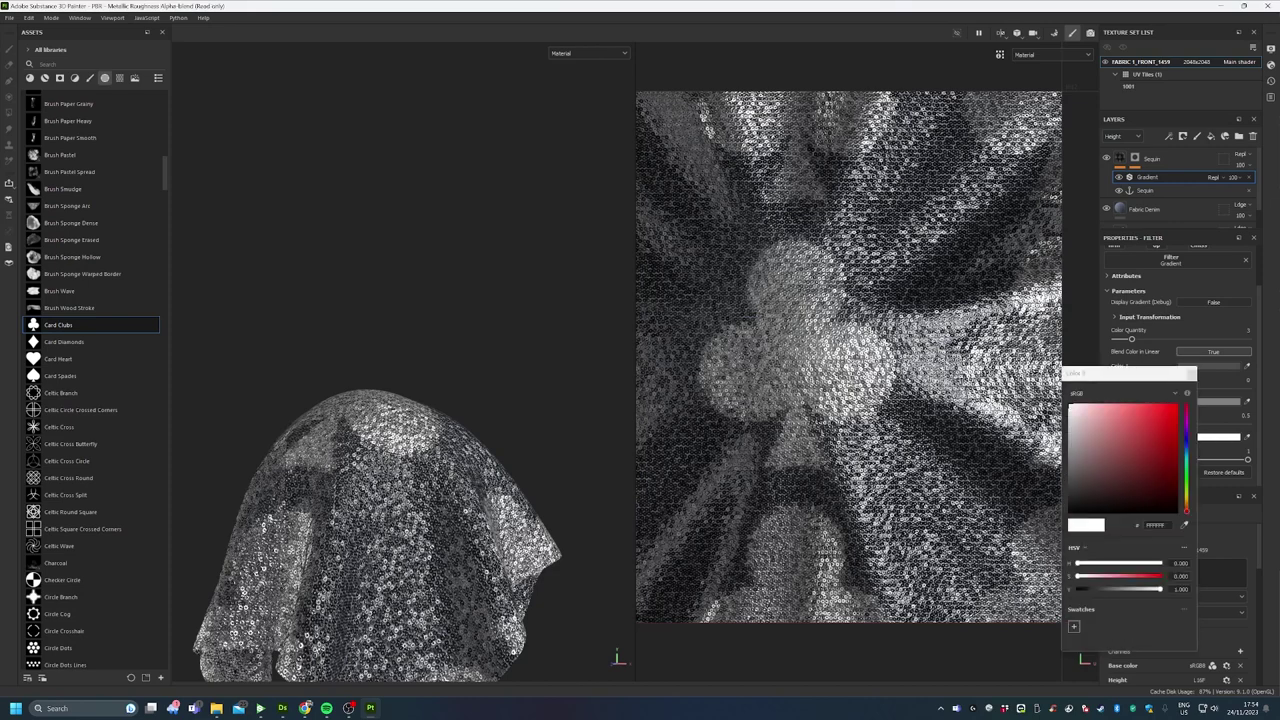
pyautogui.click(1176, 405)
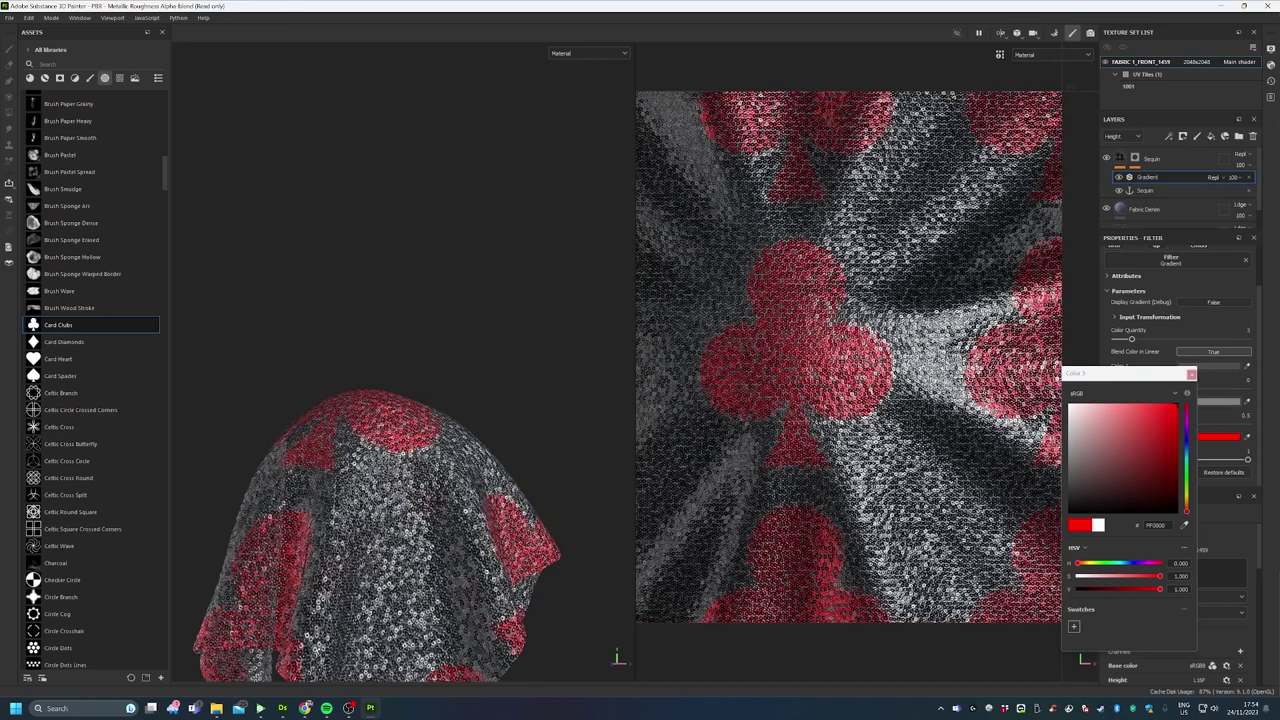
pyautogui.click(1191, 373)
pyautogui.keyDown('alt'); pyautogui.moveTo(432, 505); pyautogui.dragTo(477, 532); pyautogui.keyUp('alt')
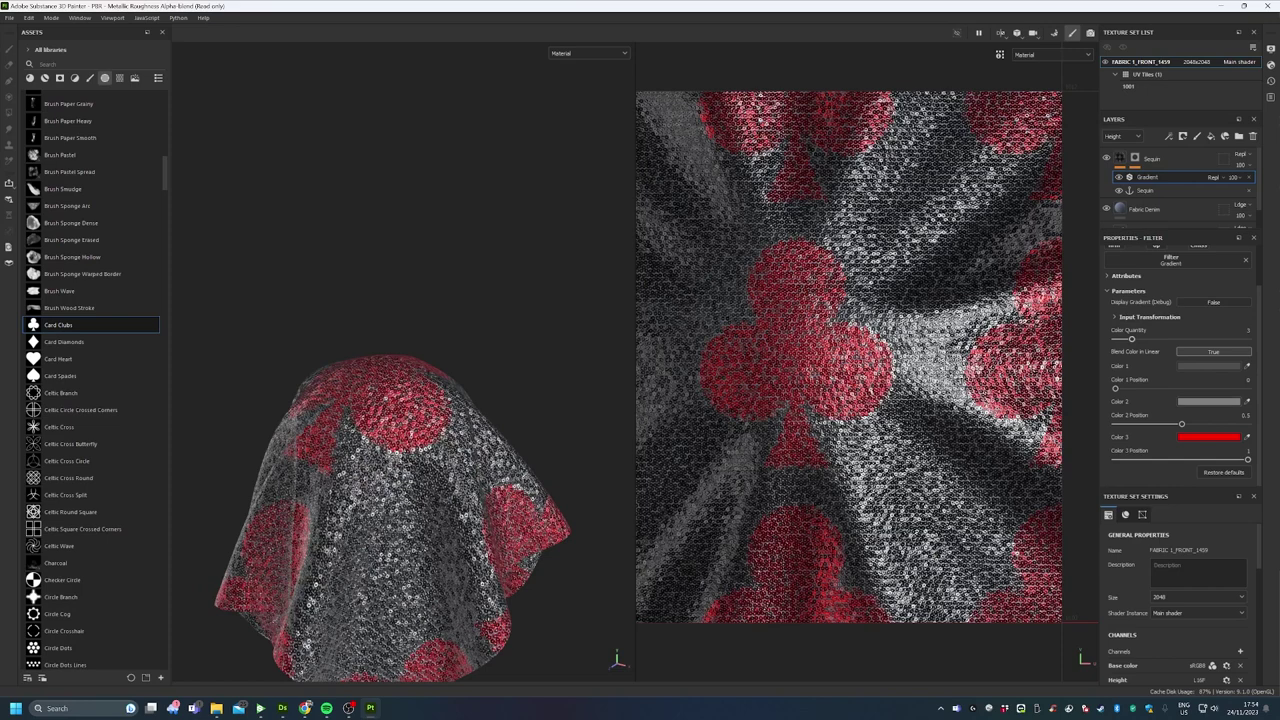
# Reduce the Gradient filter's Color Quantity to 2, with Color 1 red FF0000 and Color 2 black 000000
pyautogui.moveTo(1132, 339); pyautogui.dragTo(1115, 339)
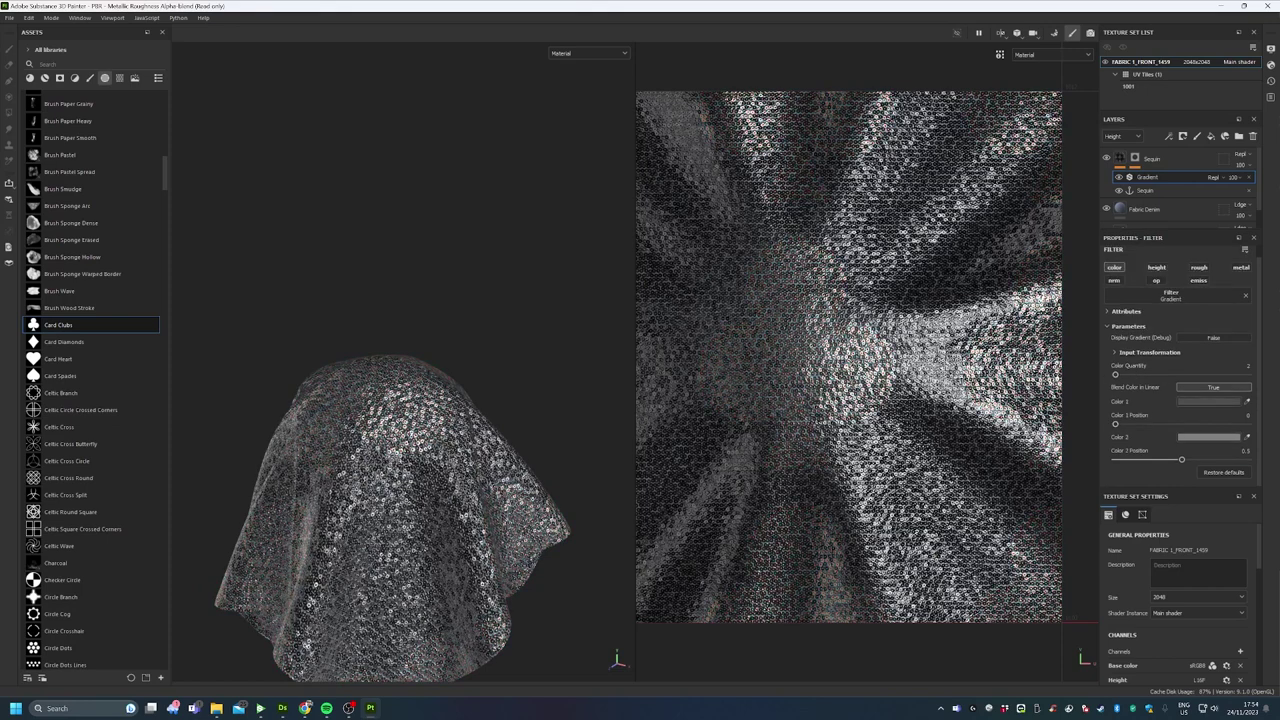
pyautogui.click(1208, 401)
pyautogui.click(1176, 406)
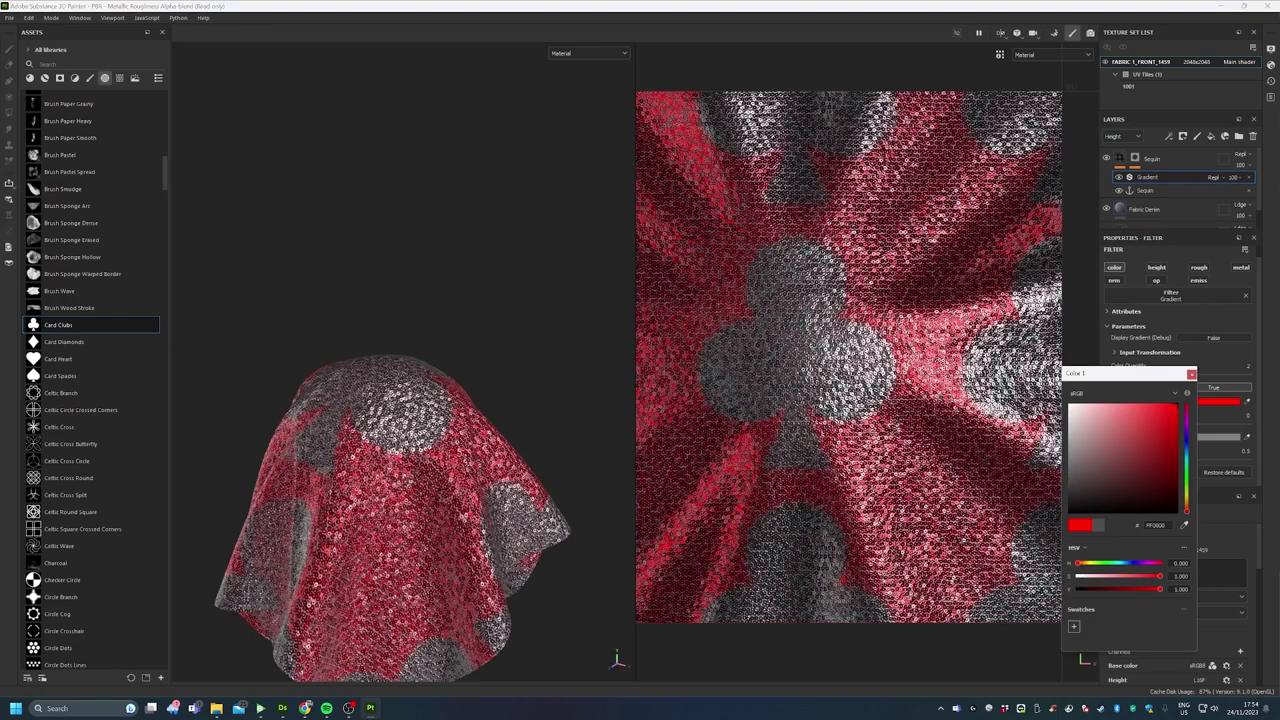
pyautogui.click(1215, 436)
pyautogui.click(1215, 436)
pyautogui.click(1069, 512)
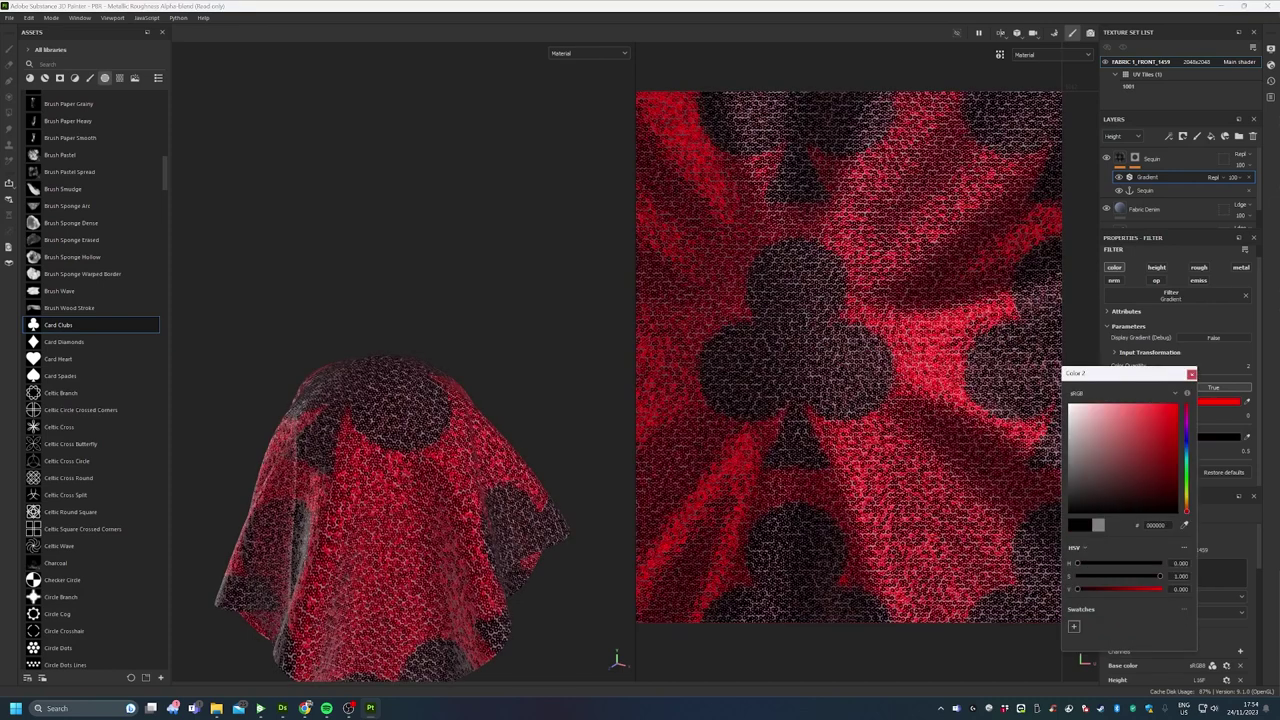
pyautogui.click(1191, 374)
pyautogui.keyDown('alt'); pyautogui.moveTo(400, 450); pyautogui.dragTo(330, 500); pyautogui.keyUp('alt')
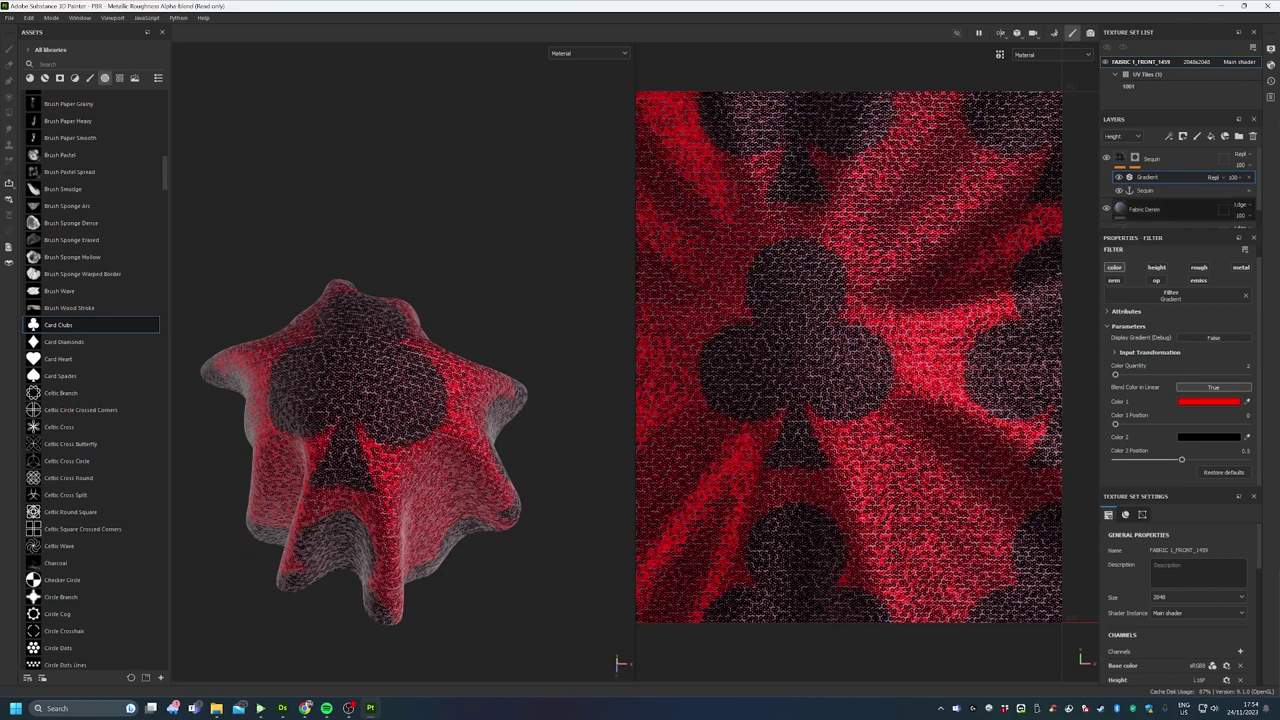
# Remove the Card Clubs alpha from the Sequin material's Color Input
pyautogui.click(1134, 158)
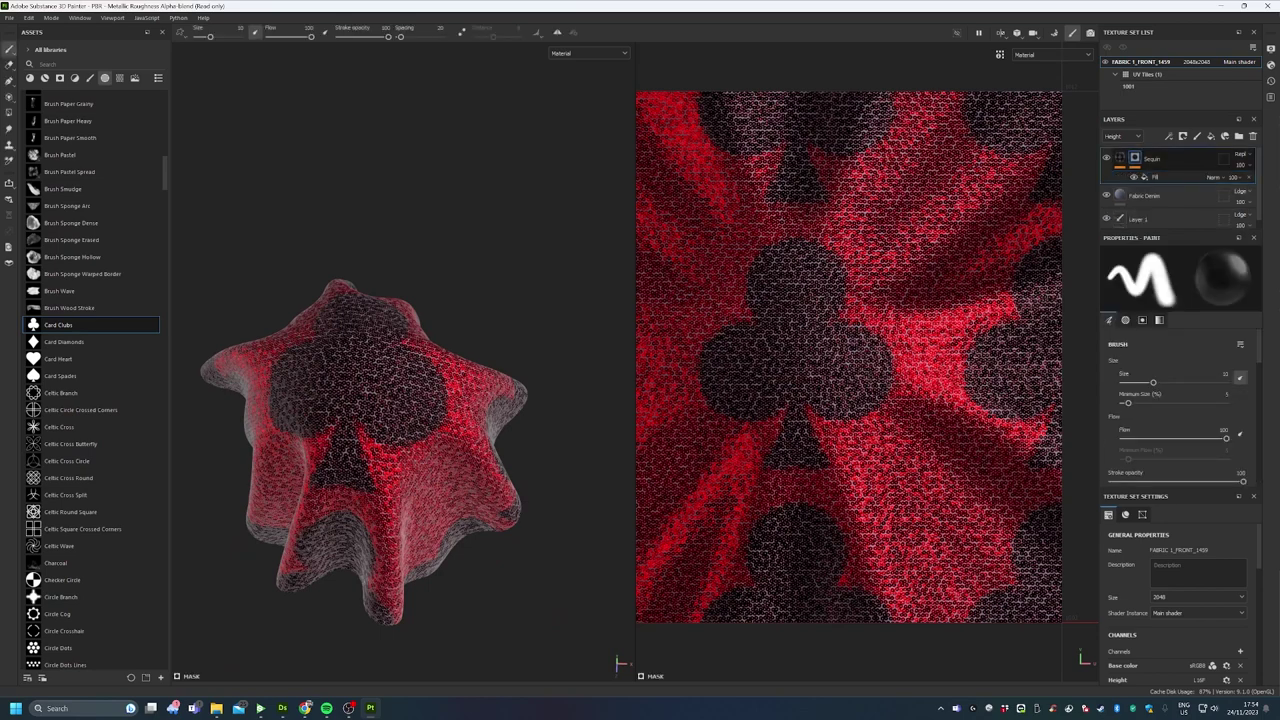
pyautogui.click(1119, 158)
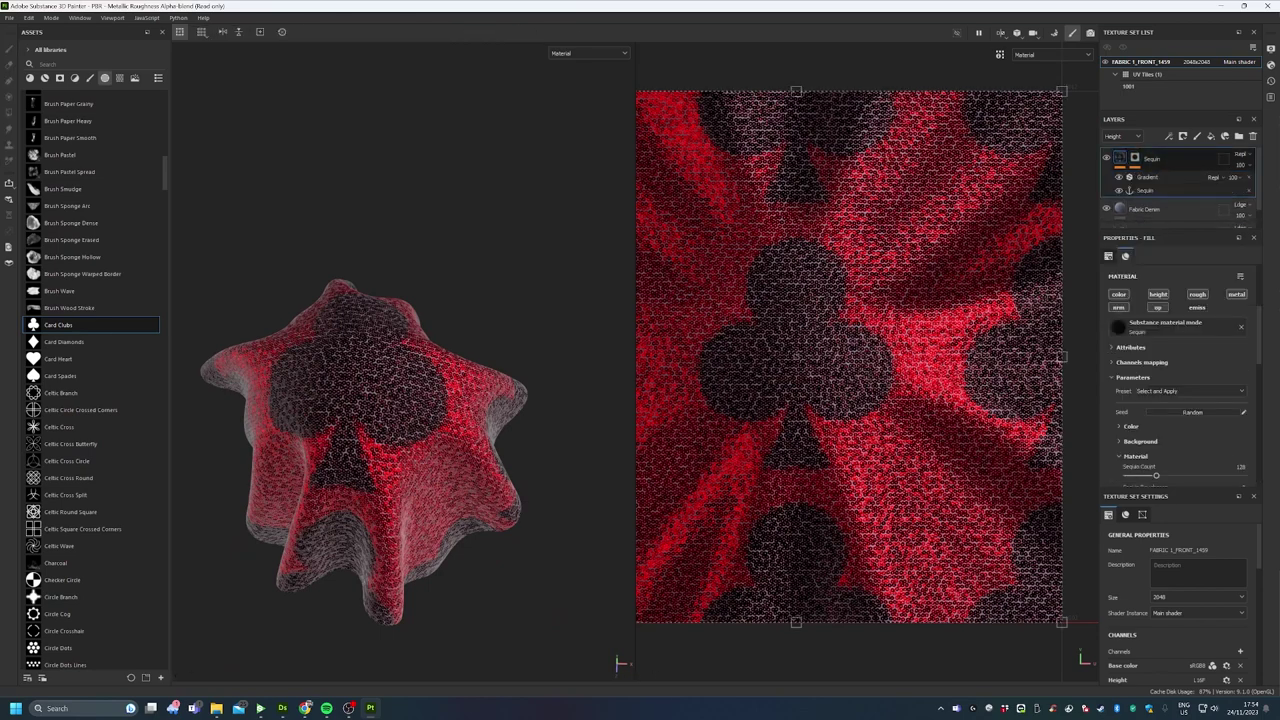
pyautogui.scroll(-6, 1180, 370)
pyautogui.scroll(-2, 1180, 360)
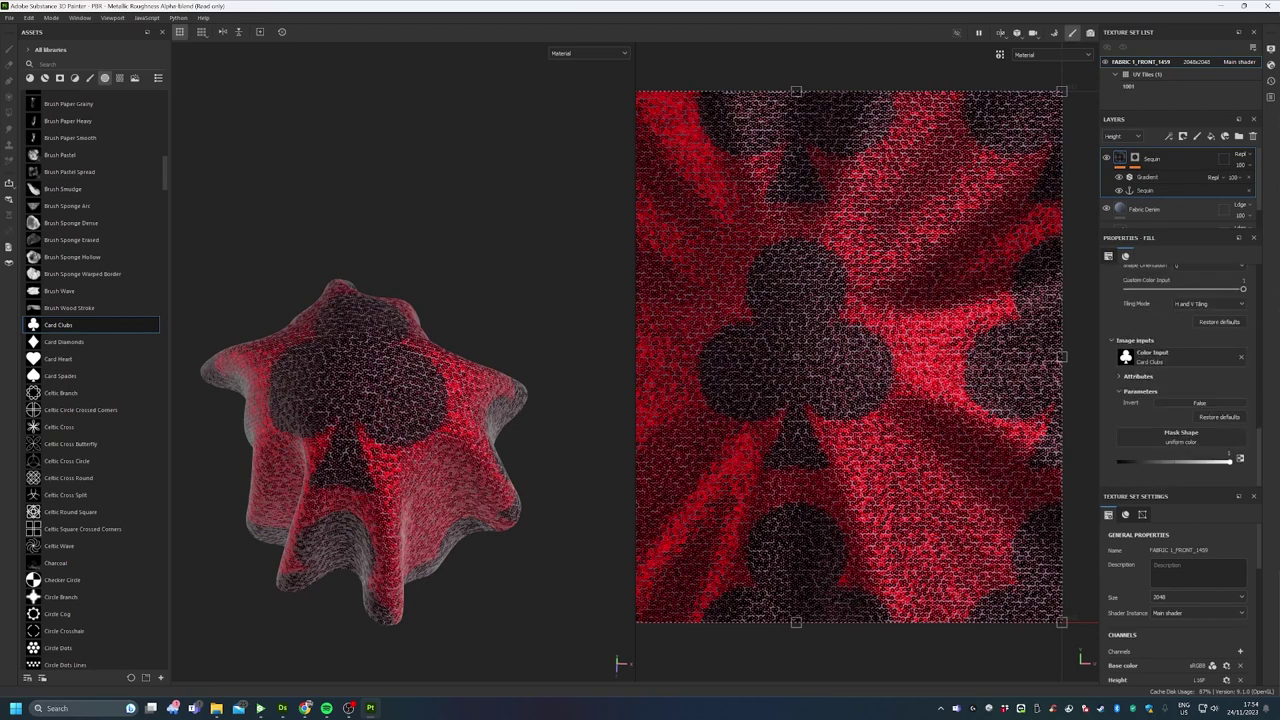
pyautogui.click(1241, 357)
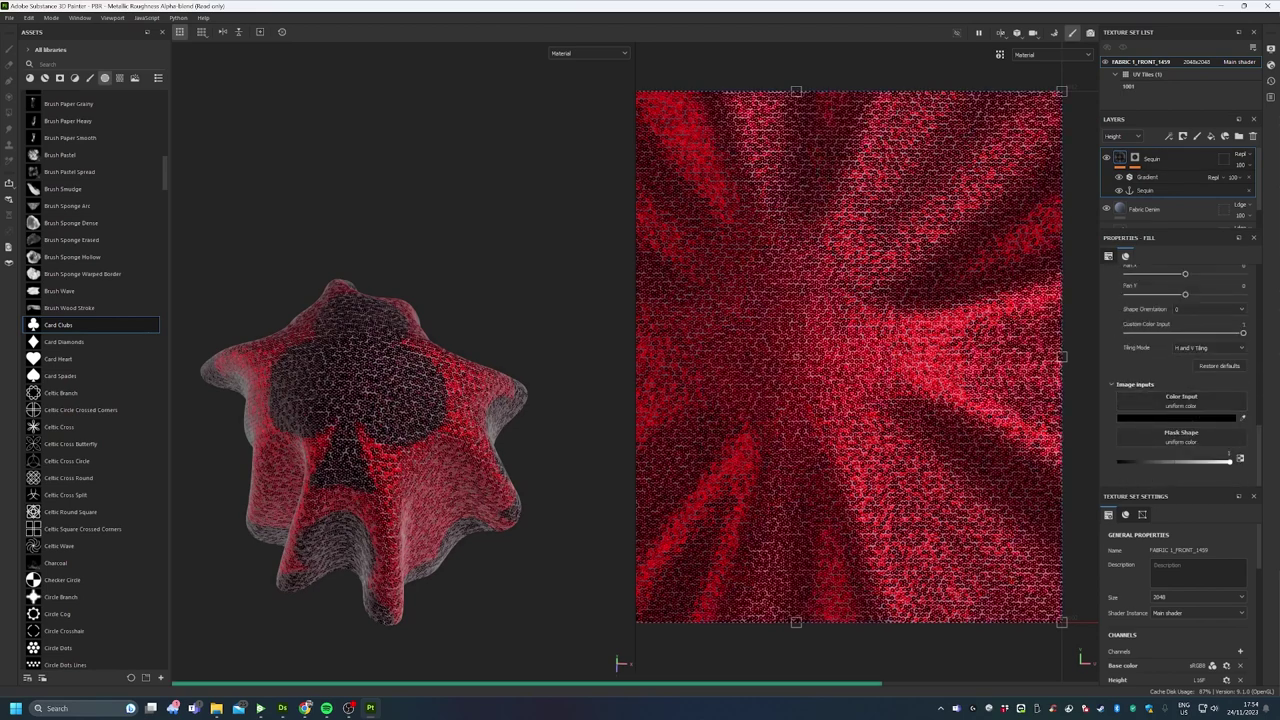
# Assign the Fabric Star Five Branch texture as the Sequin material's Mask Shape
pyautogui.click(1181, 436)
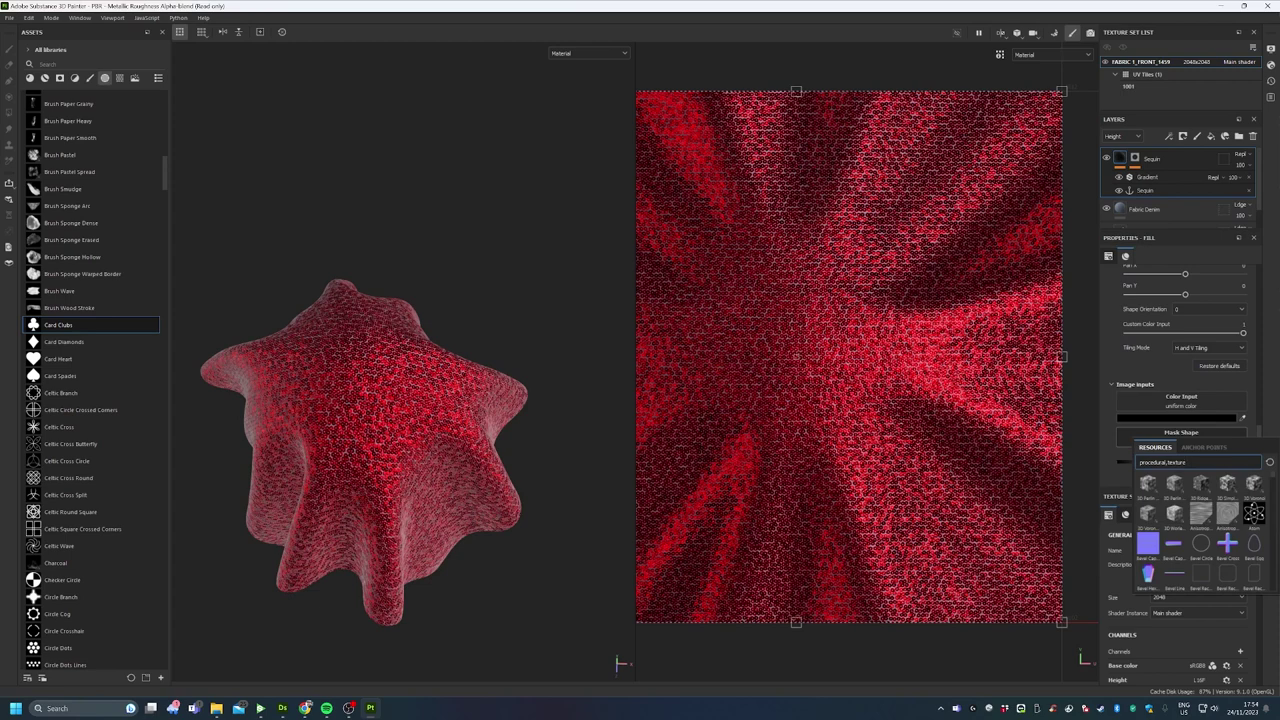
pyautogui.scroll(-6, 1250, 515)
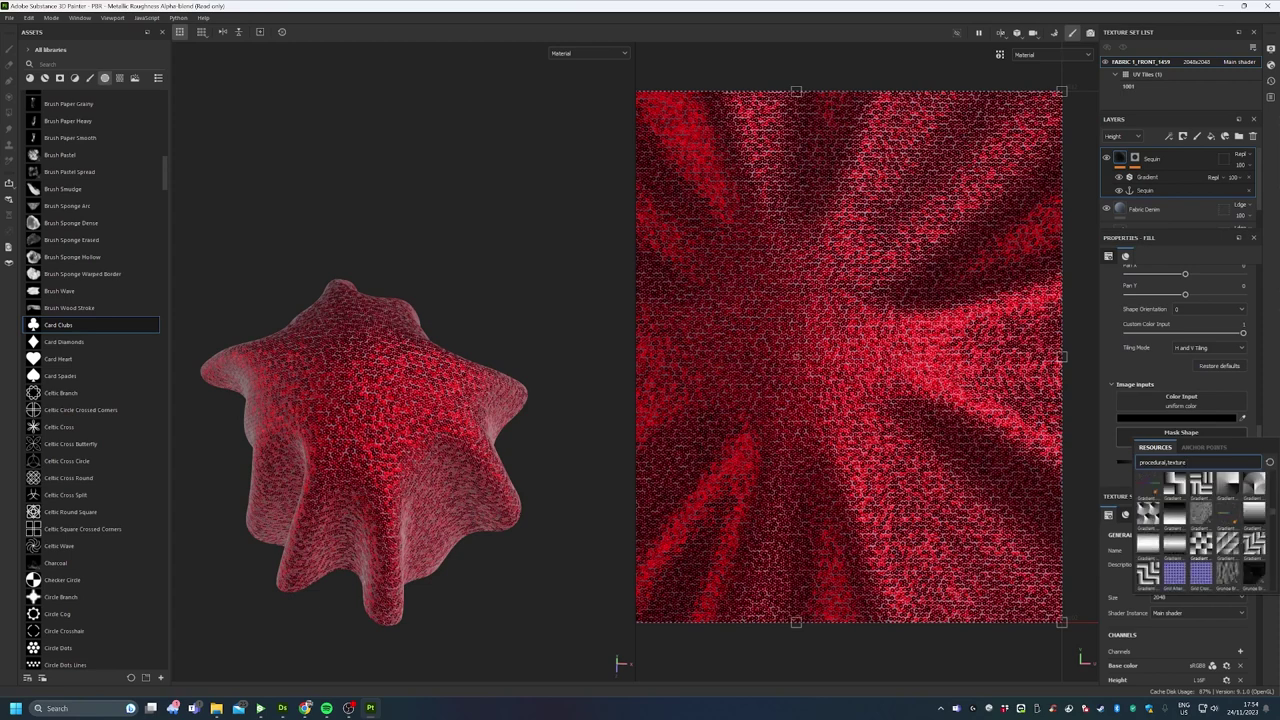
pyautogui.click(1174, 513)
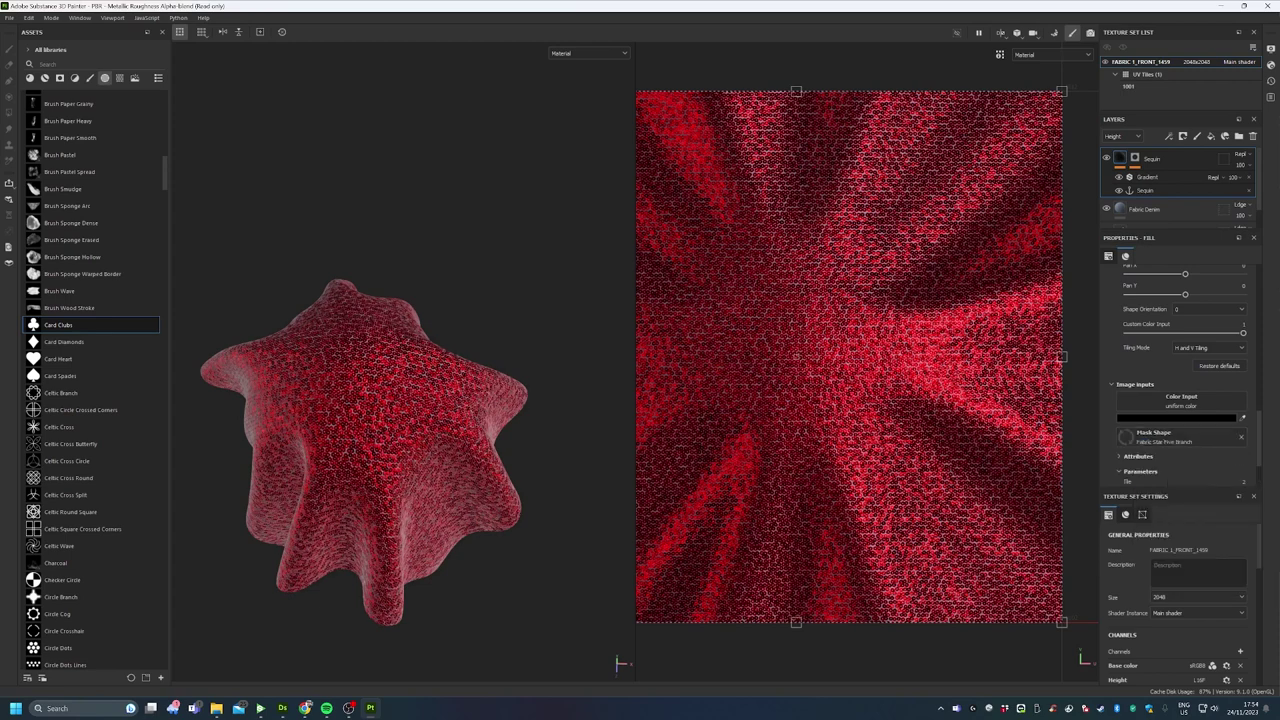
# Examine the star-shaped sequin patches on the denim cloth from several angles and distances
pyautogui.scroll(5, 620, 664)
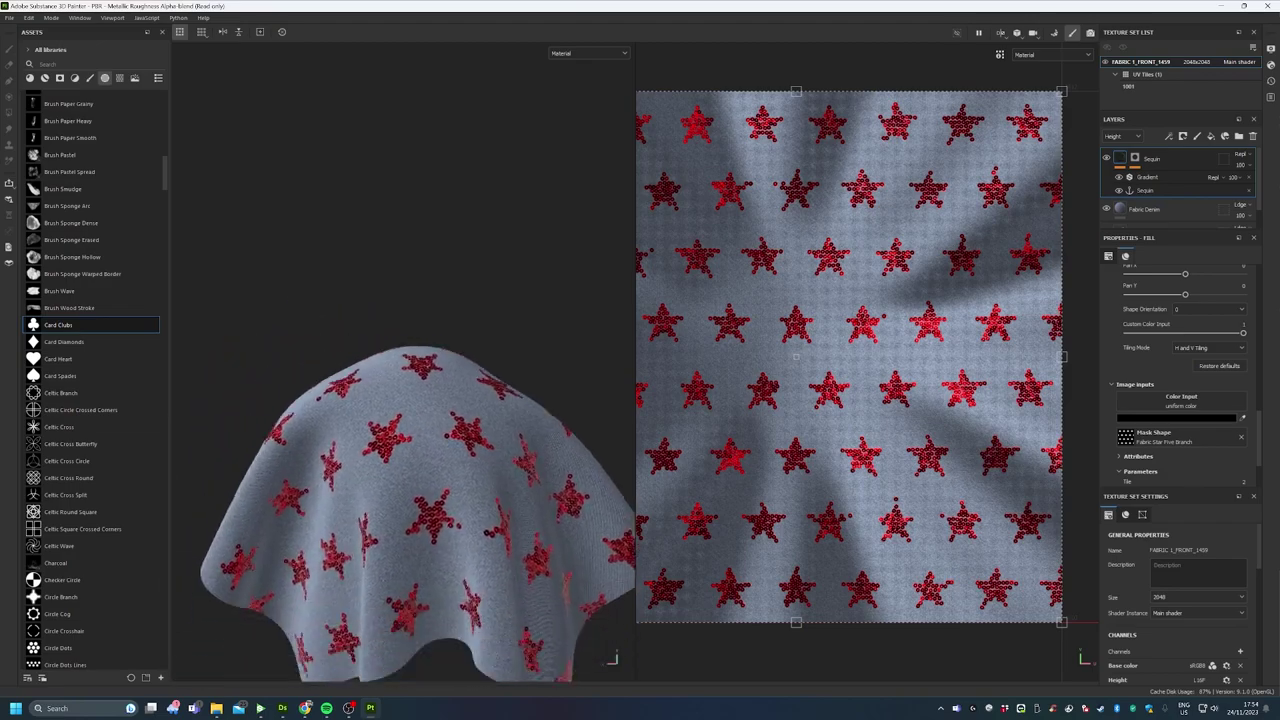
pyautogui.scroll(8, 613, 658)
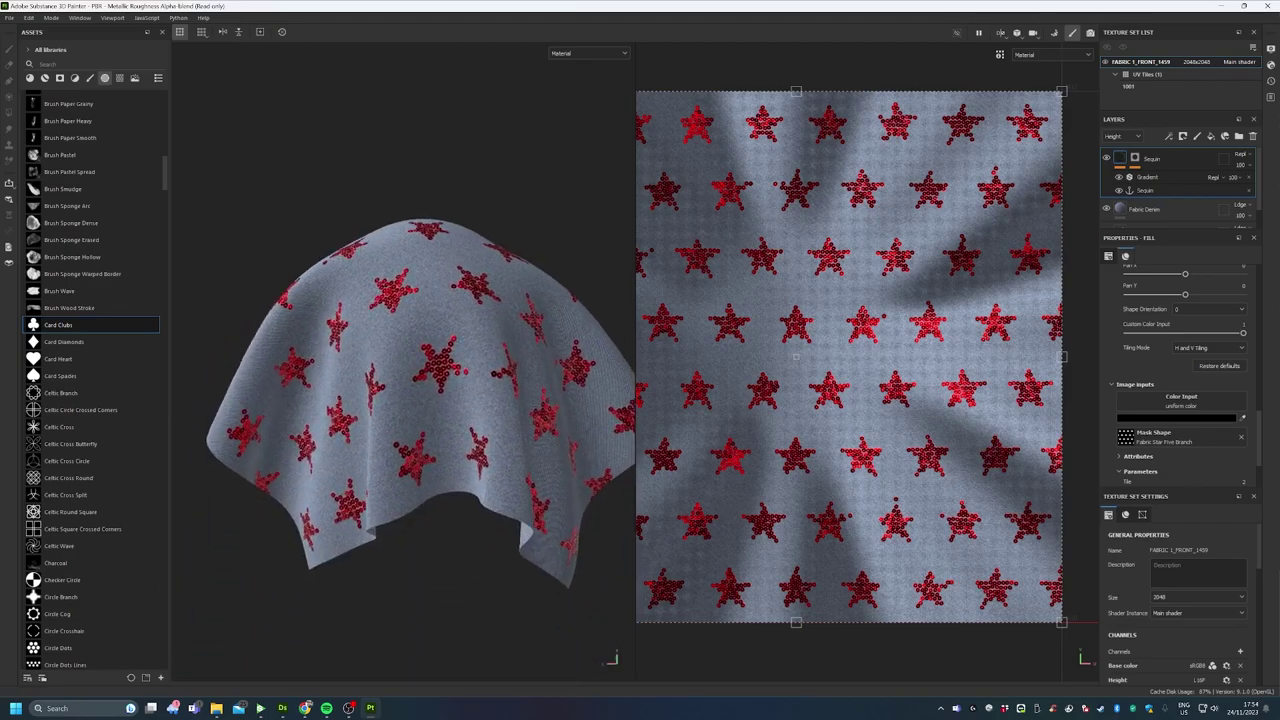
pyautogui.keyDown('alt'); pyautogui.moveTo(400, 400); pyautogui.dragTo(470, 480); pyautogui.keyUp('alt')
pyautogui.scroll(-10, 616, 660)
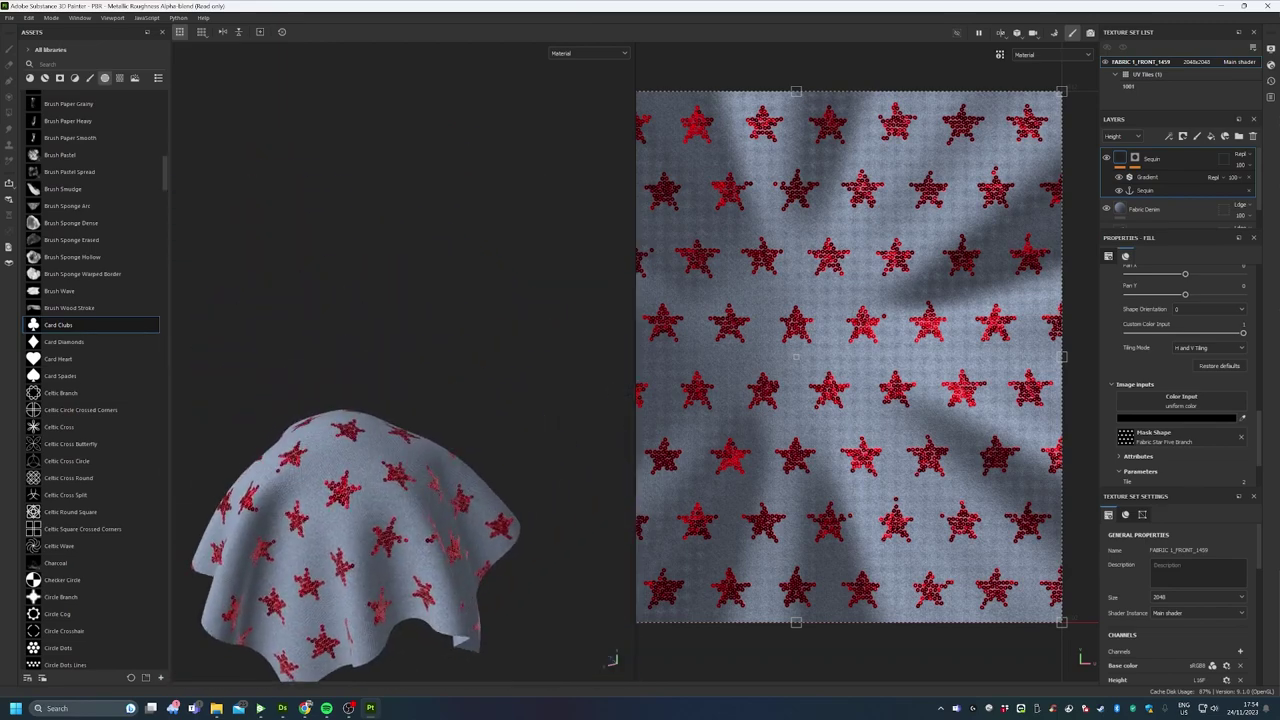
pyautogui.keyDown('alt'); pyautogui.moveTo(400, 460); pyautogui.dragTo(490, 455); pyautogui.keyUp('alt')
pyautogui.scroll(3, 400, 460)
pyautogui.keyDown('alt'); pyautogui.moveTo(450, 530); pyautogui.dragTo(450, 374, button='middle'); pyautogui.keyUp('alt')
pyautogui.keyDown('alt'); pyautogui.moveTo(450, 400); pyautogui.dragTo(390, 400); pyautogui.keyUp('alt')
pyautogui.scroll(6, 618, 657)
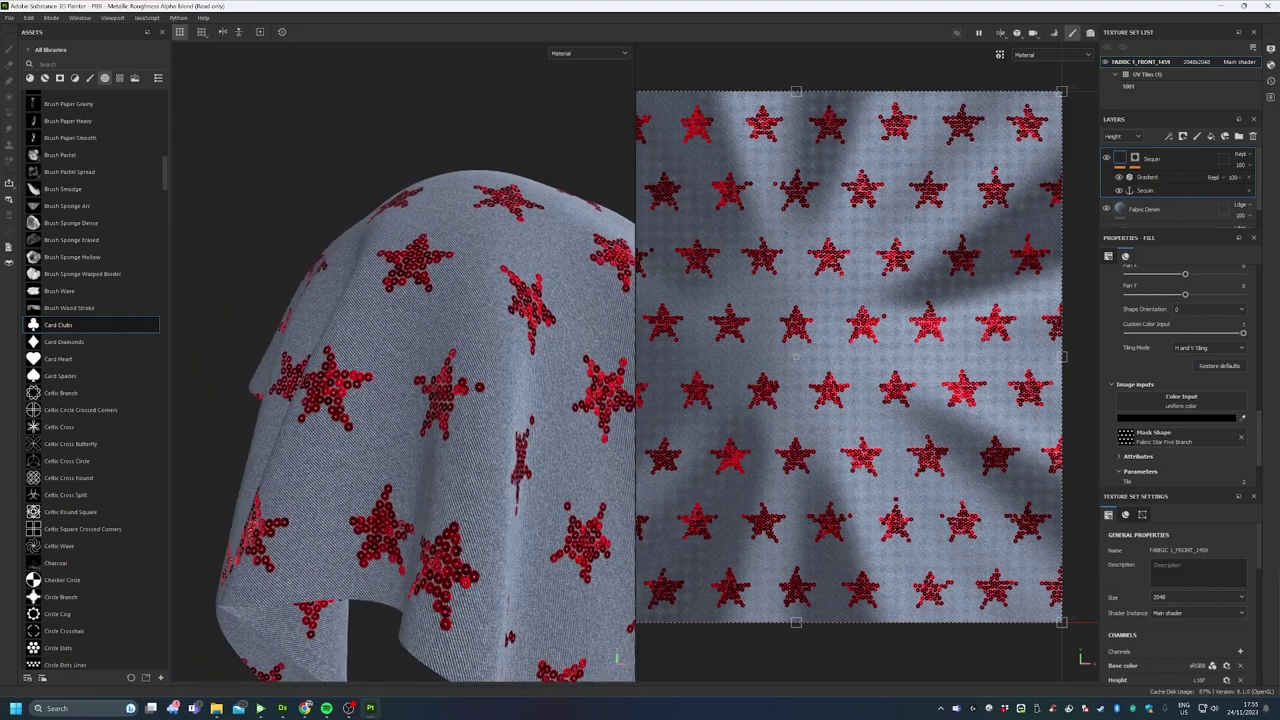
pyautogui.scroll(-5, 450, 430)
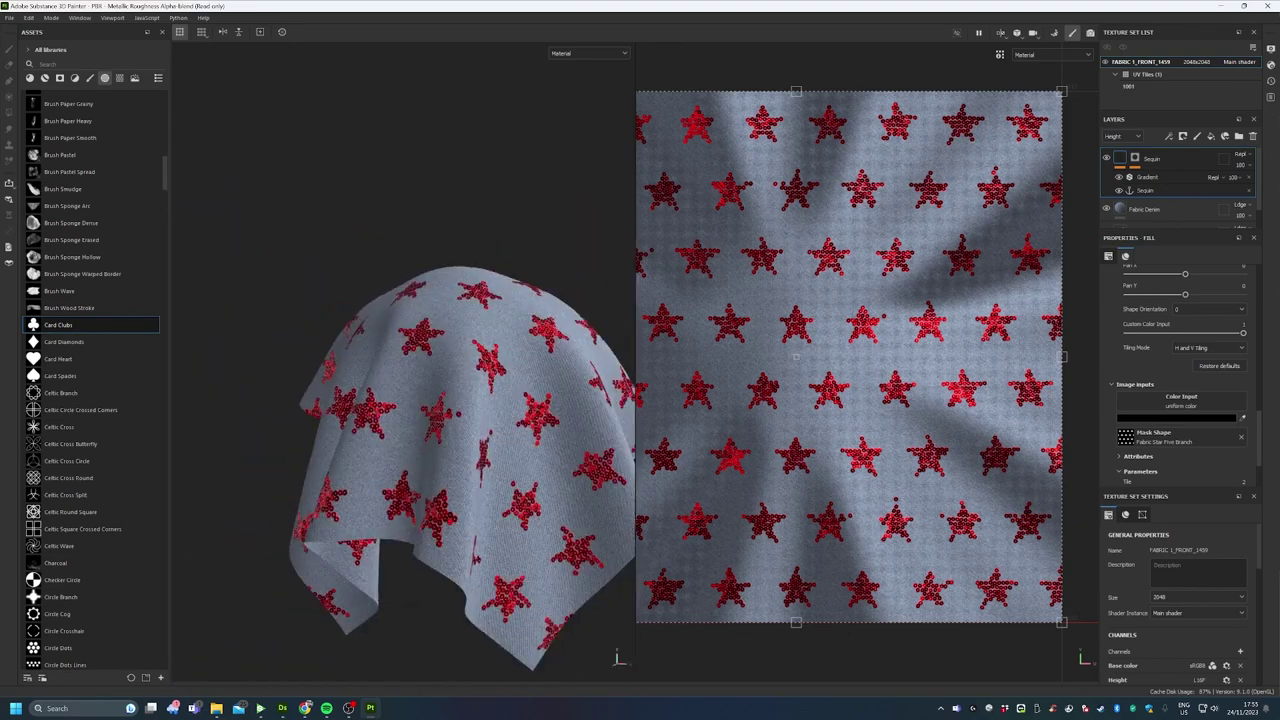
pyautogui.keyDown('alt'); pyautogui.moveTo(450, 400); pyautogui.dragTo(430, 515, button='middle'); pyautogui.keyUp('alt')
pyautogui.keyDown('alt'); pyautogui.moveTo(450, 440); pyautogui.dragTo(480, 530); pyautogui.keyUp('alt')
pyautogui.keyDown('alt'); pyautogui.moveTo(615, 662); pyautogui.dragTo(616, 659); pyautogui.keyUp('alt')
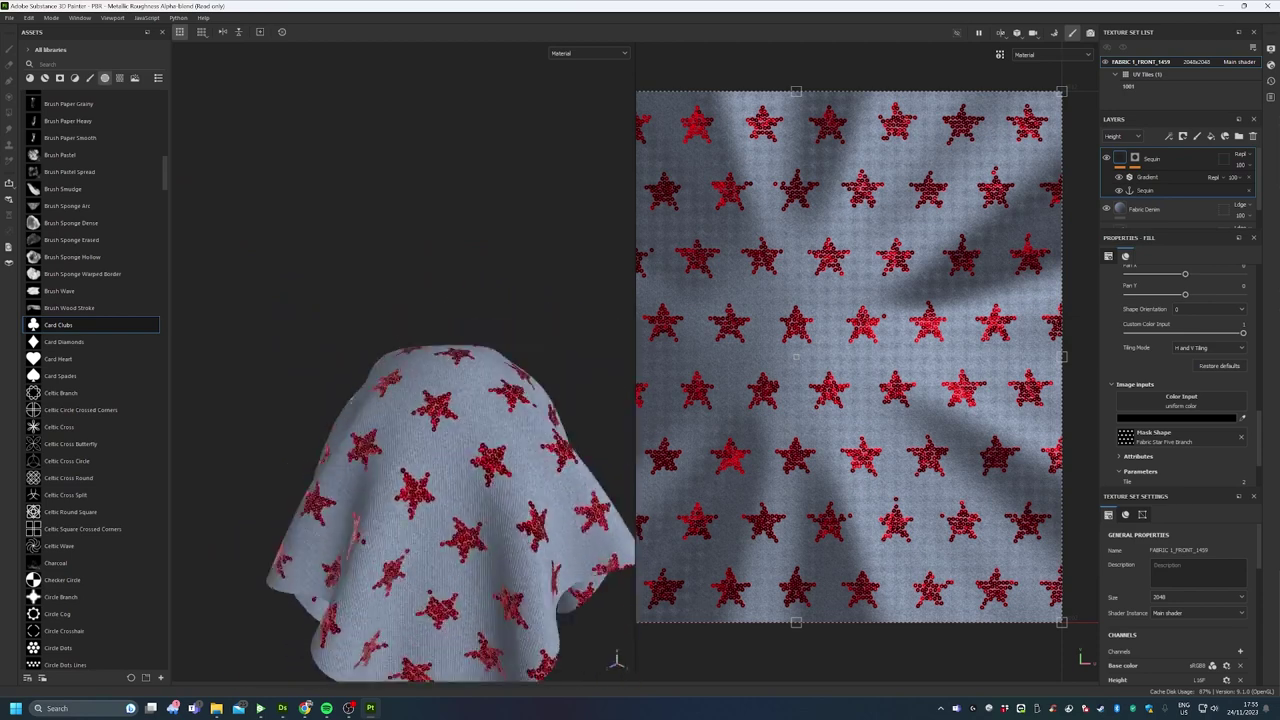
pyautogui.scroll(3, 616, 659)
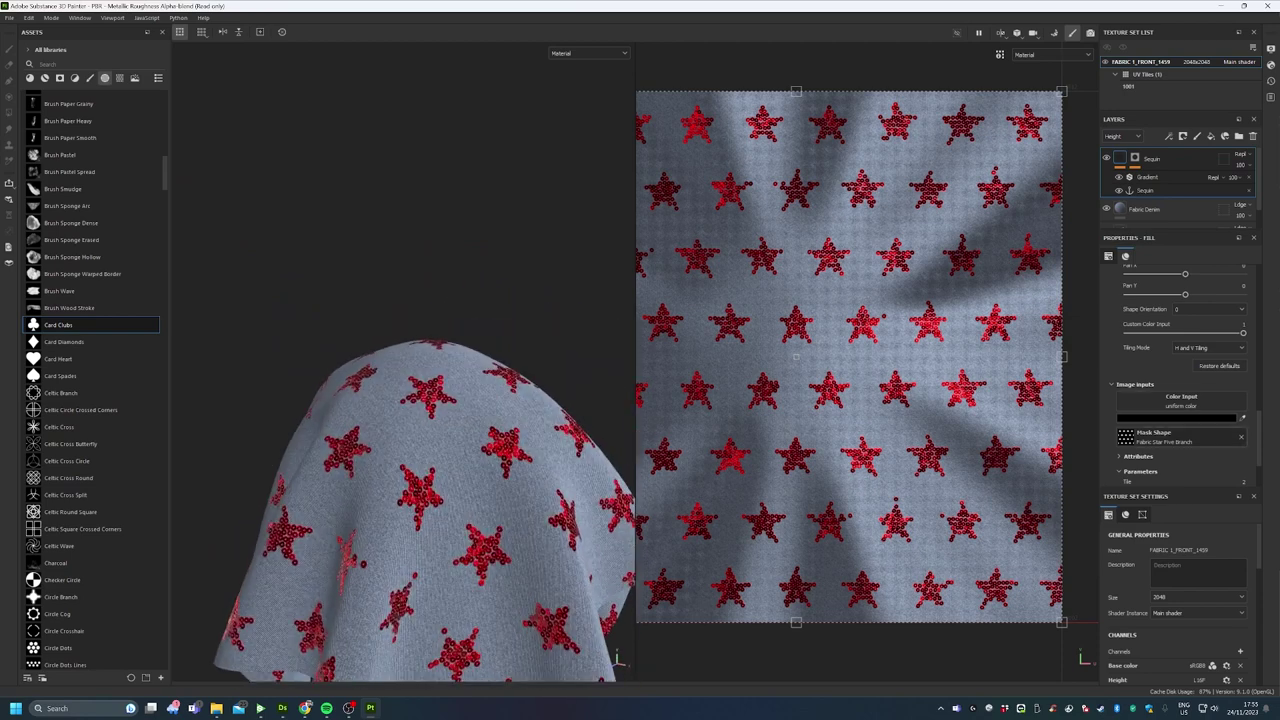
# Set the Tile parameter of the Fabric Star Five Branch mask shape to 1
pyautogui.scroll(-2, 1180, 375)
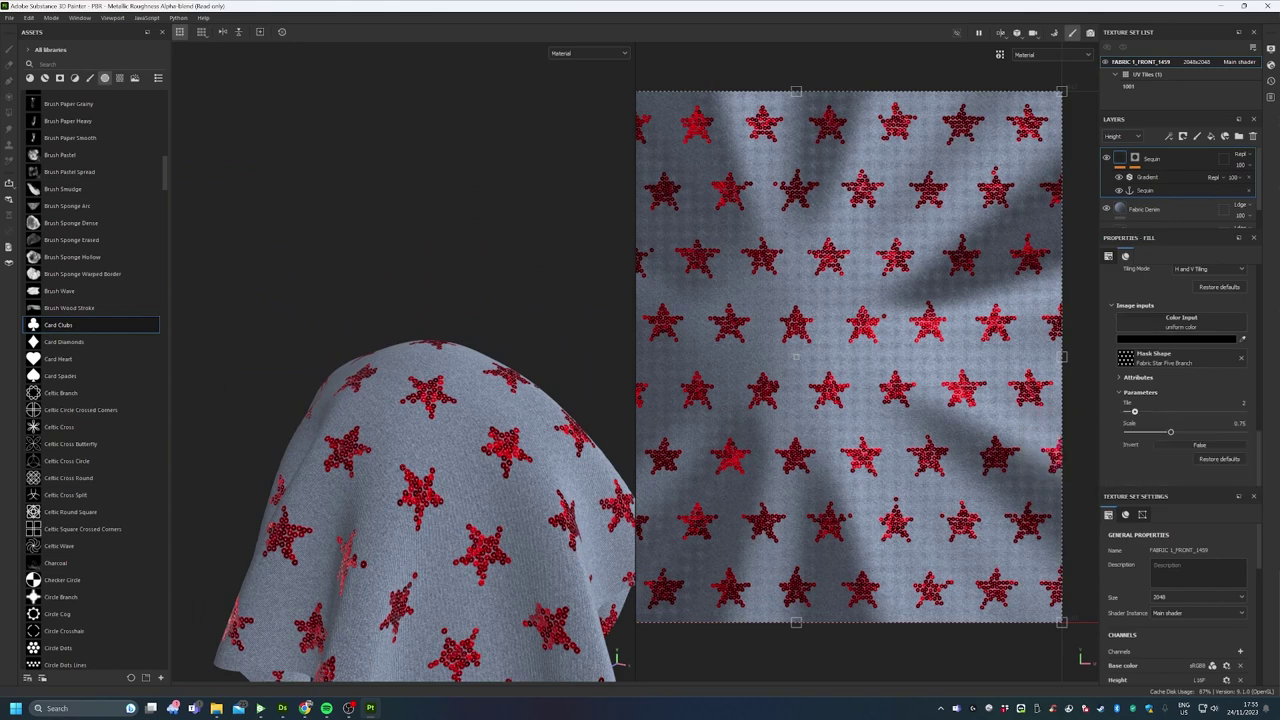
pyautogui.moveTo(1134, 411)
pyautogui.mouseDown()
pyautogui.moveTo(1189, 411)
pyautogui.moveTo(1127, 411)
pyautogui.mouseUp()
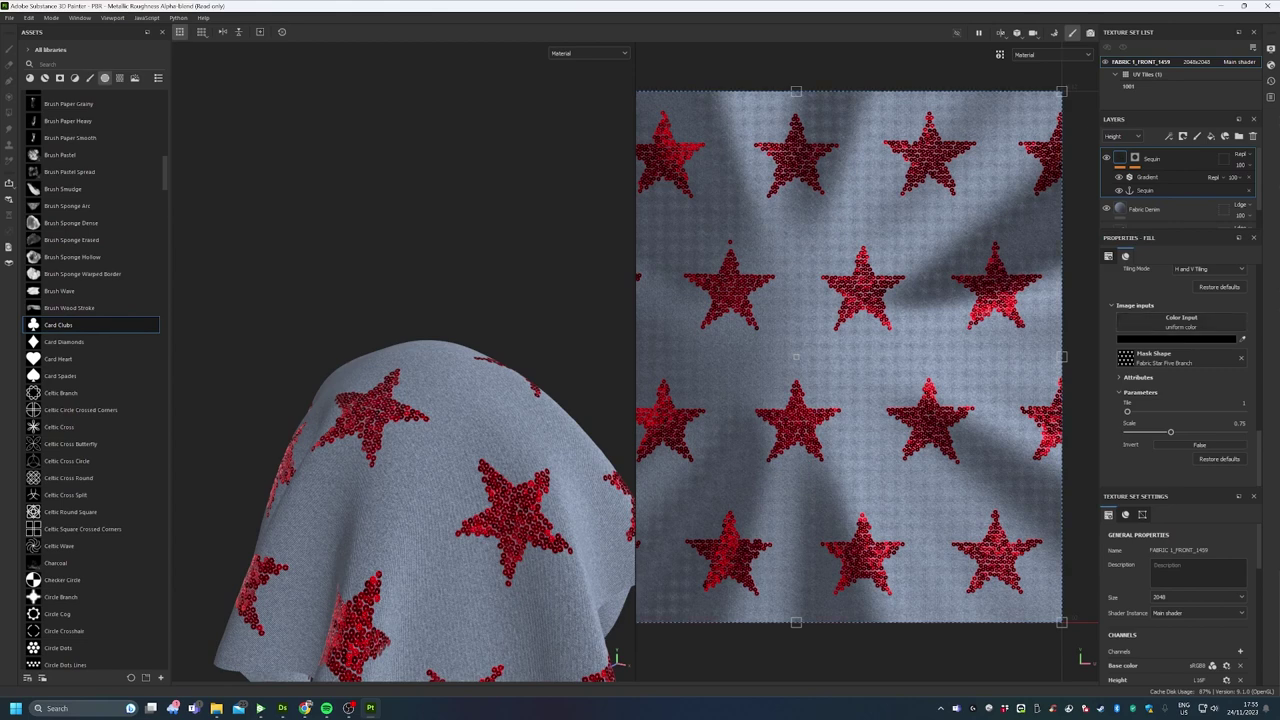
# Assign the Metallic Grate Lines procedural texture as the Sequin material's Mask Shape
pyautogui.scroll(4, 1180, 370)
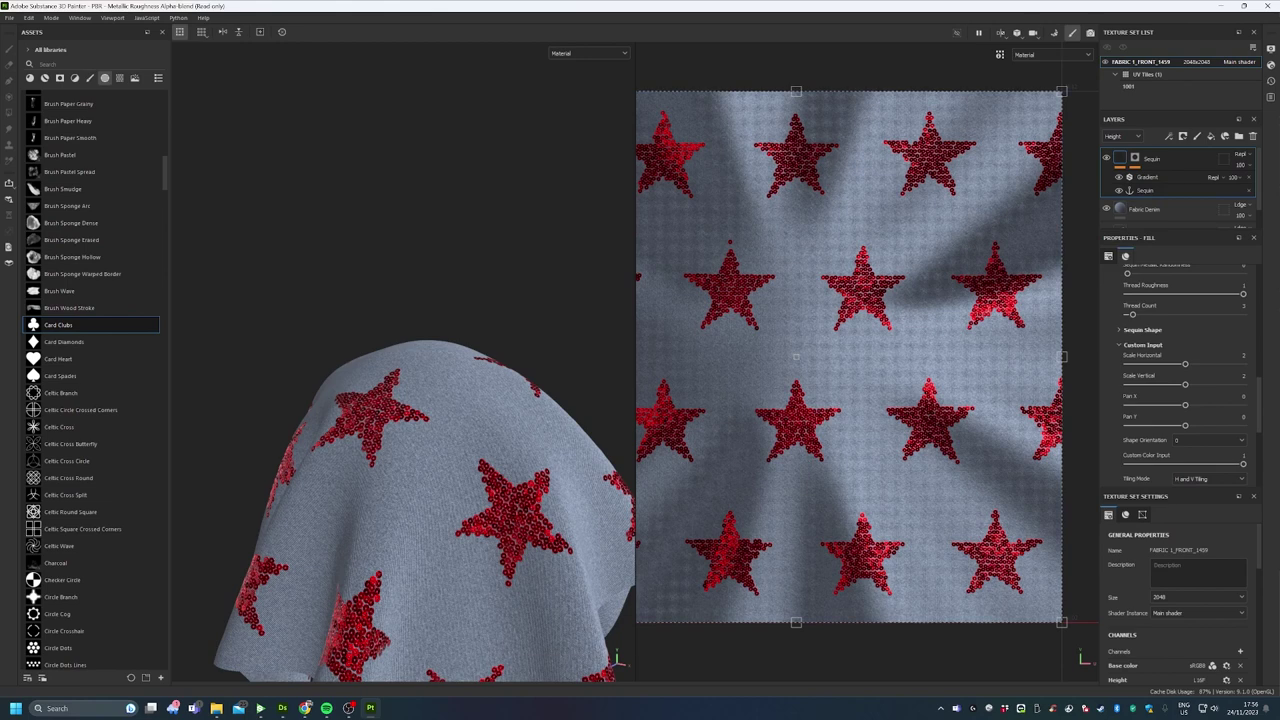
pyautogui.click(91, 393)
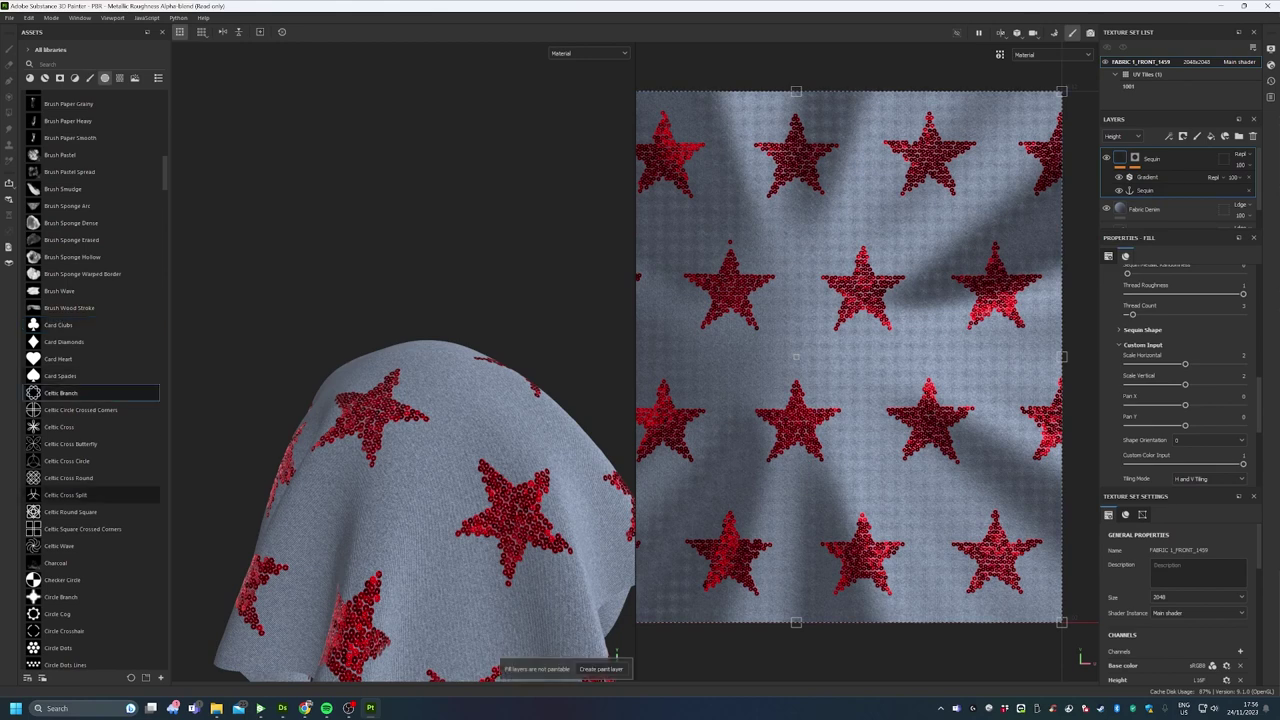
pyautogui.scroll(-5, 1180, 370)
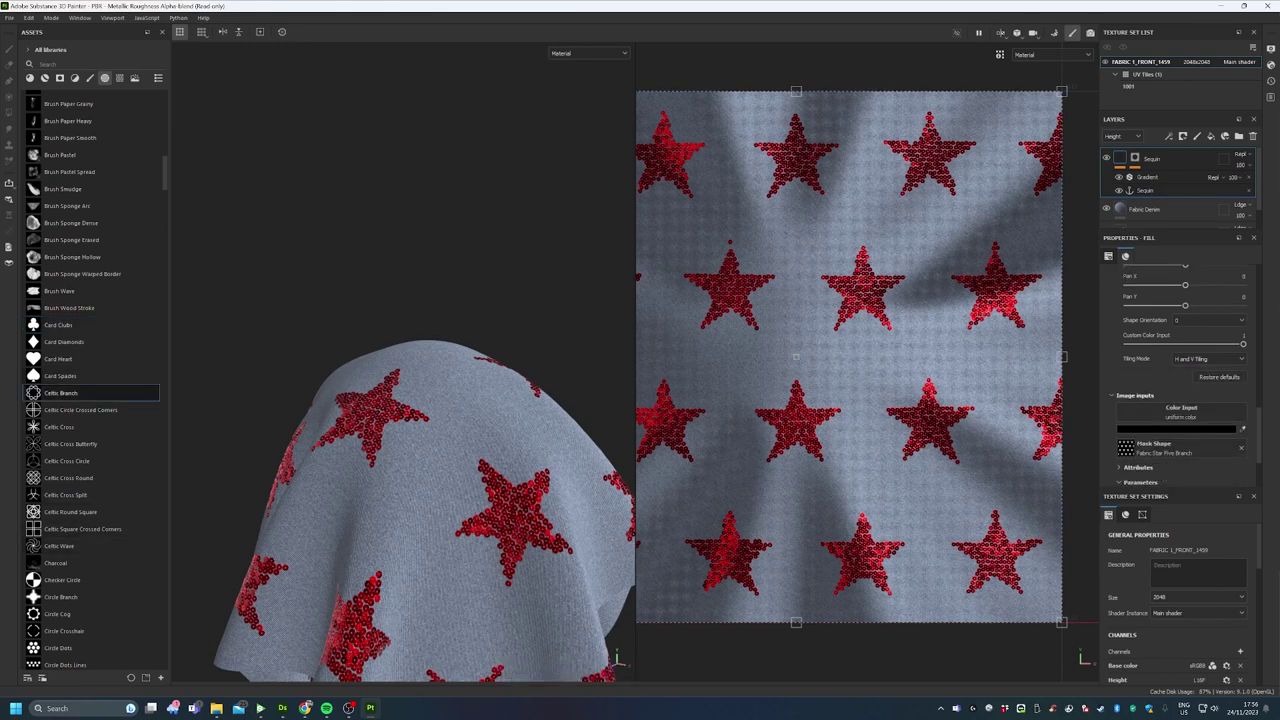
pyautogui.click(1180, 358)
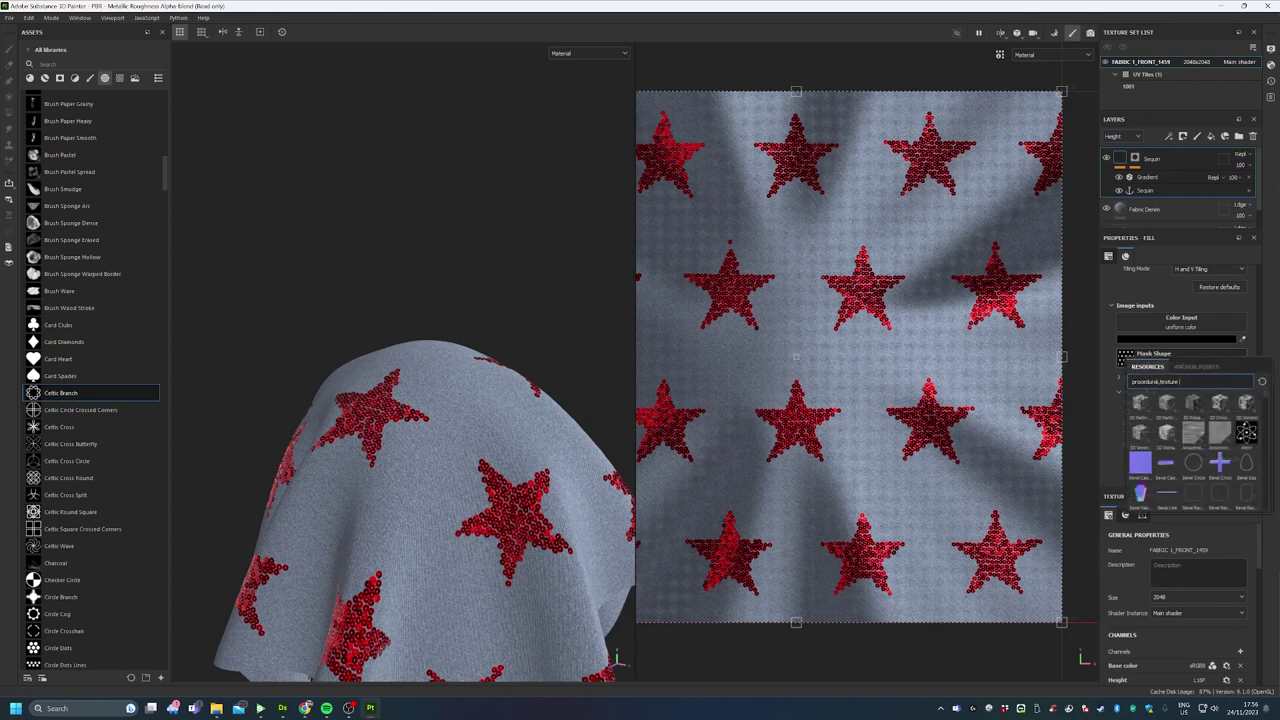
pyautogui.scroll(-5, 1167, 440)
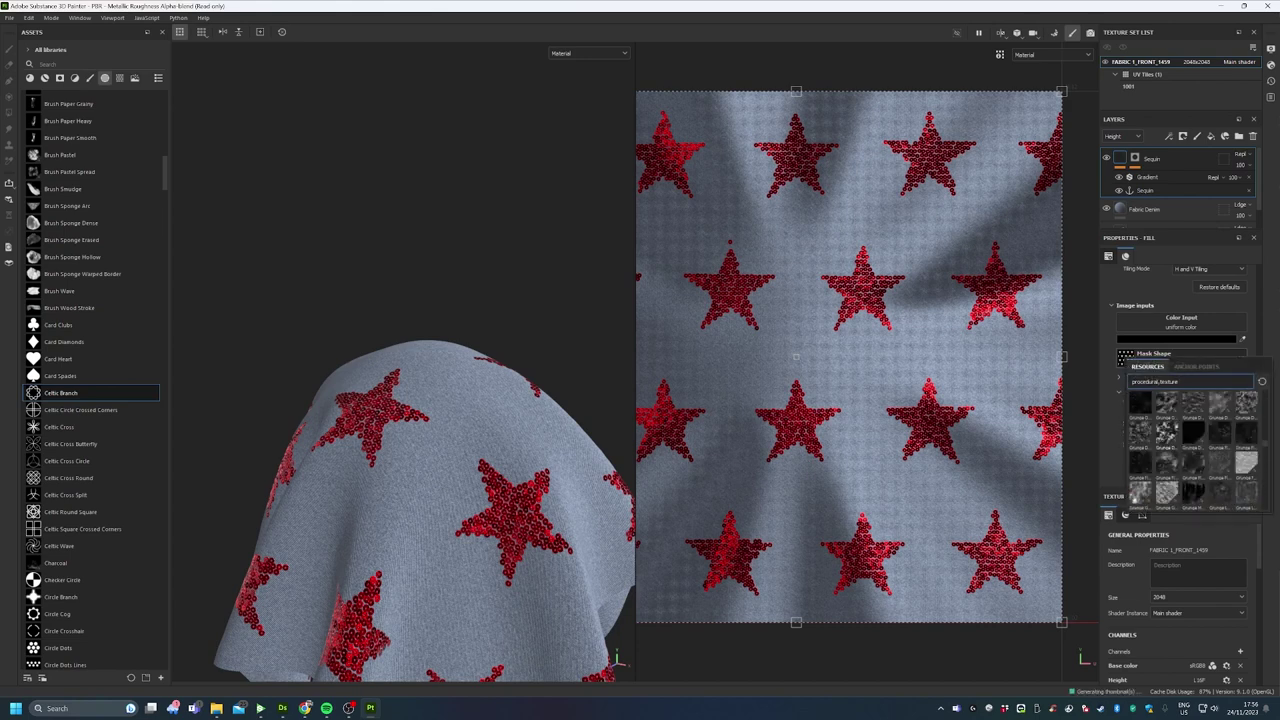
pyautogui.scroll(-10, 1167, 436)
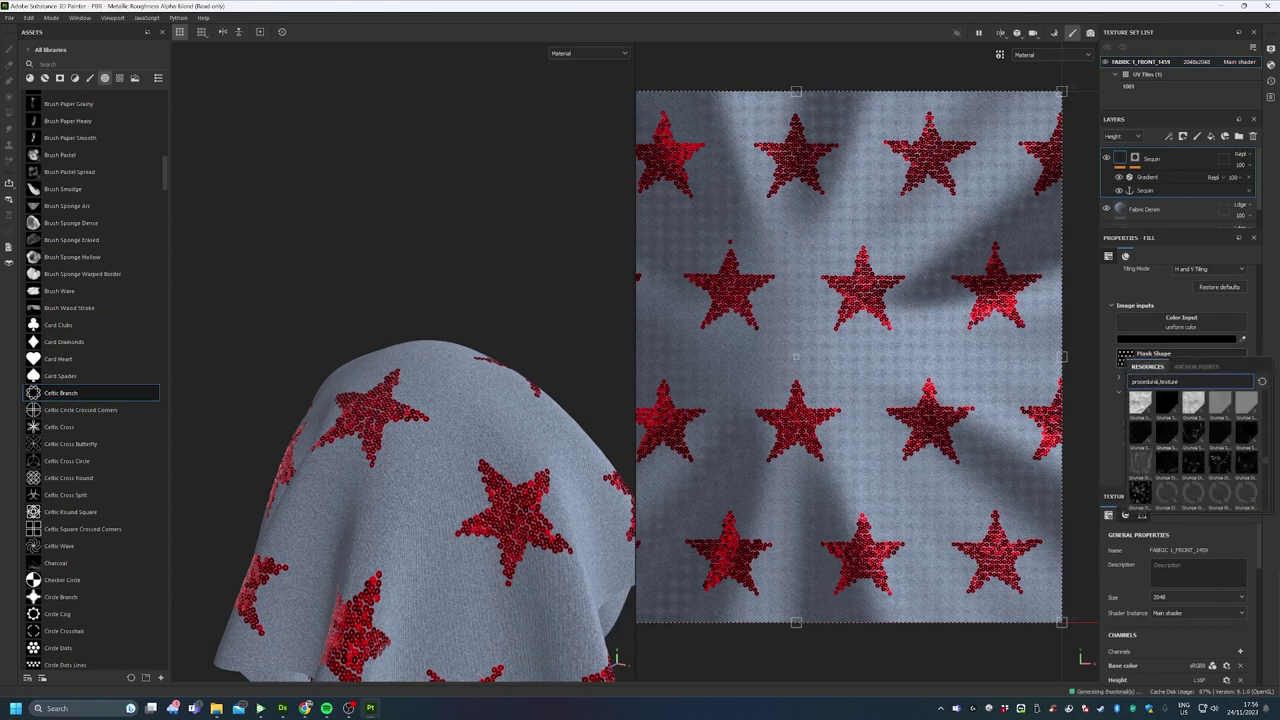
pyautogui.scroll(-5, 1167, 436)
pyautogui.moveTo(1167, 436)
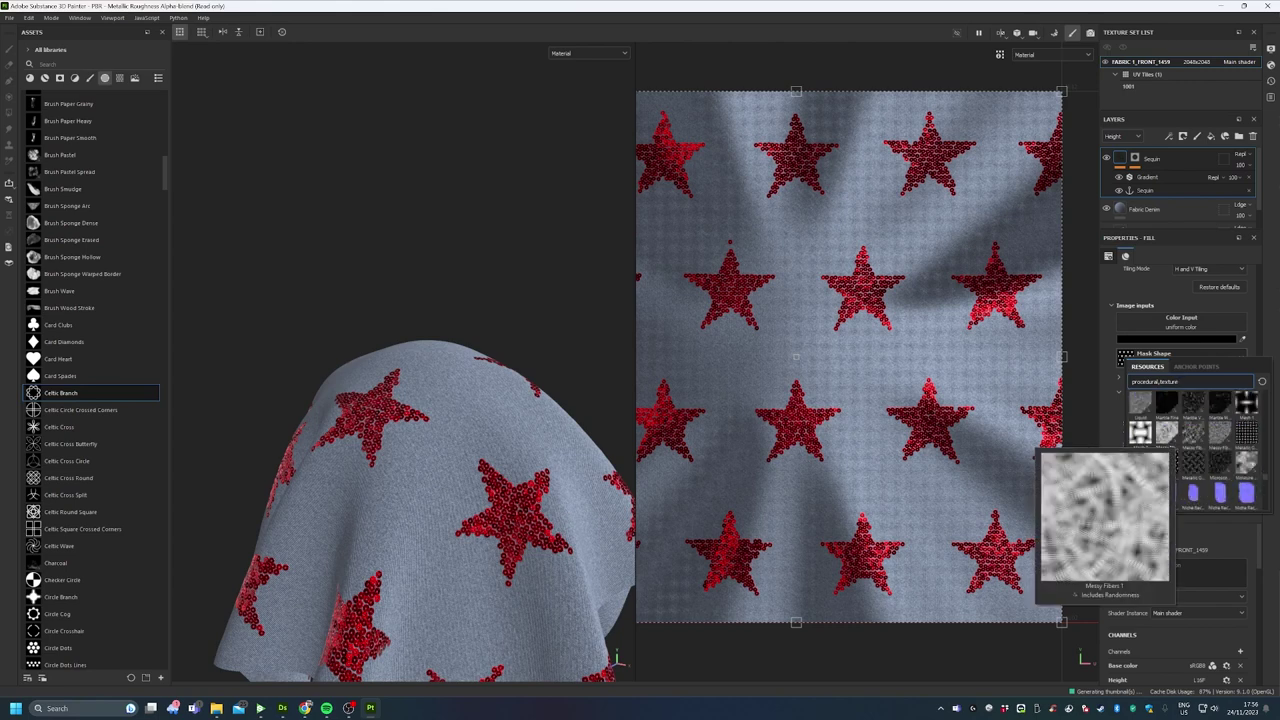
pyautogui.moveTo(1193, 462)
pyautogui.click(1192, 430)
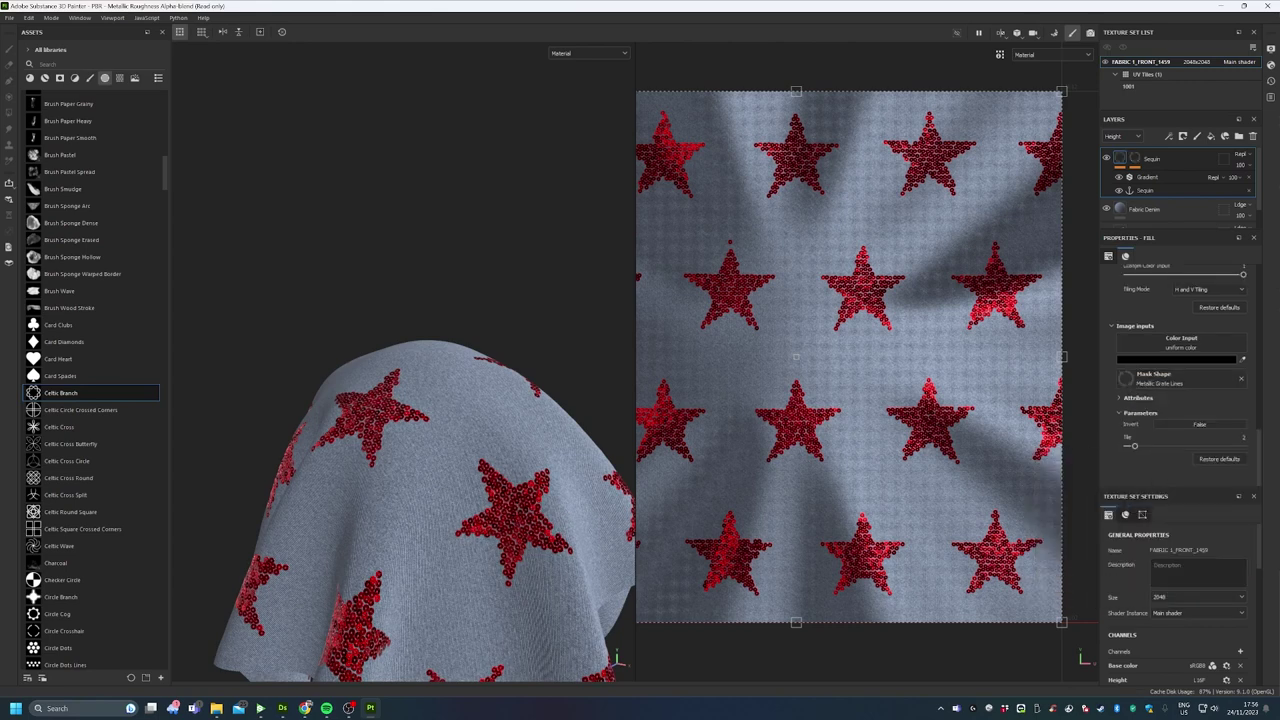
pyautogui.click(1178, 378)
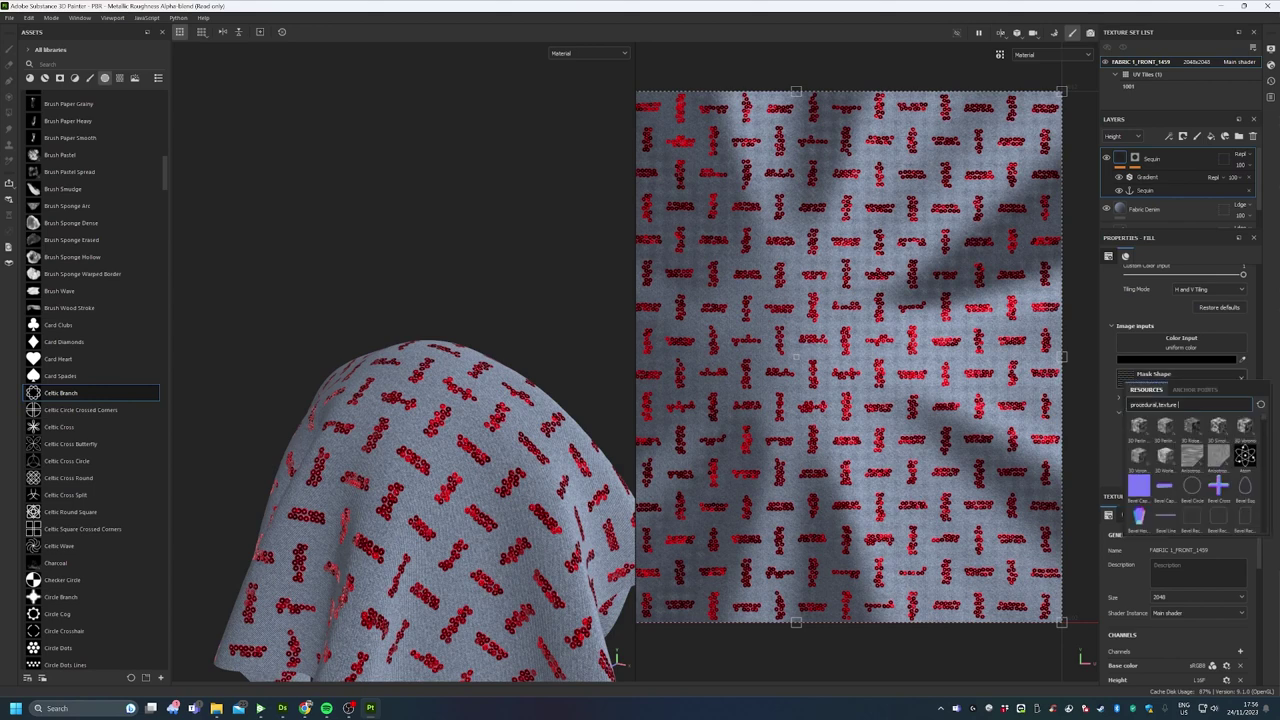
pyautogui.scroll(-4, 1191, 470)
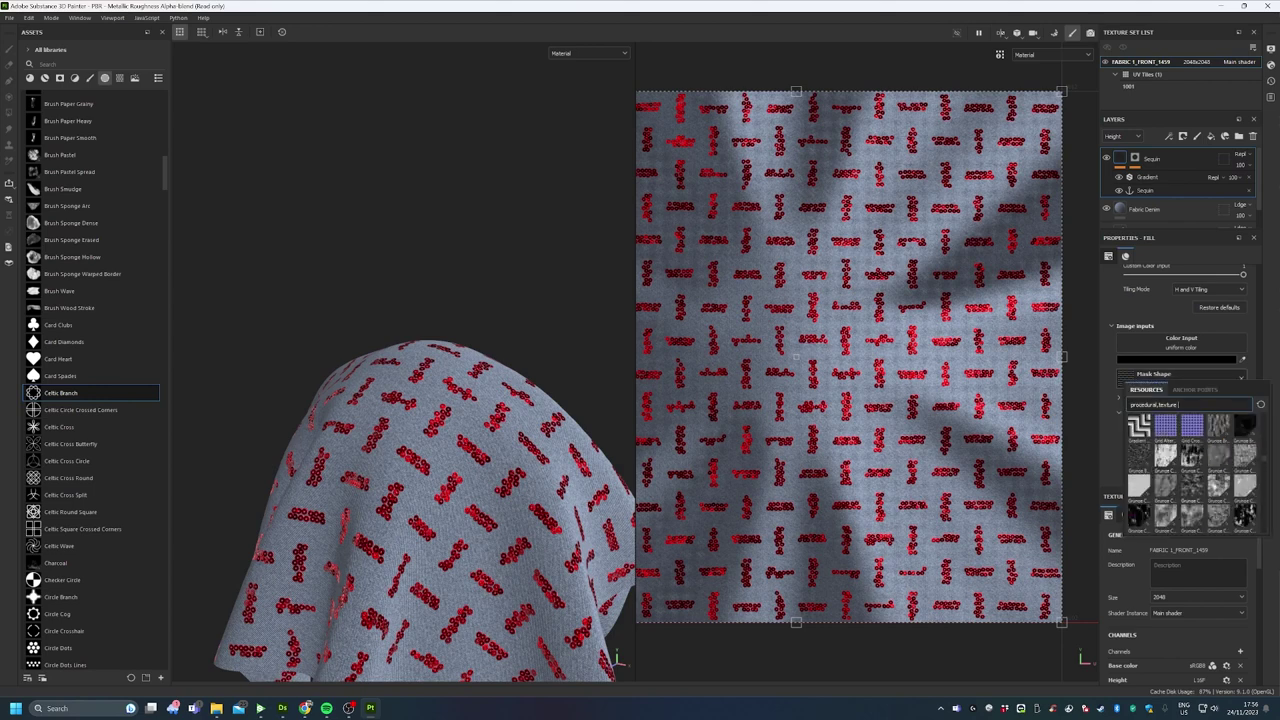
pyautogui.scroll(-12, 1165, 462)
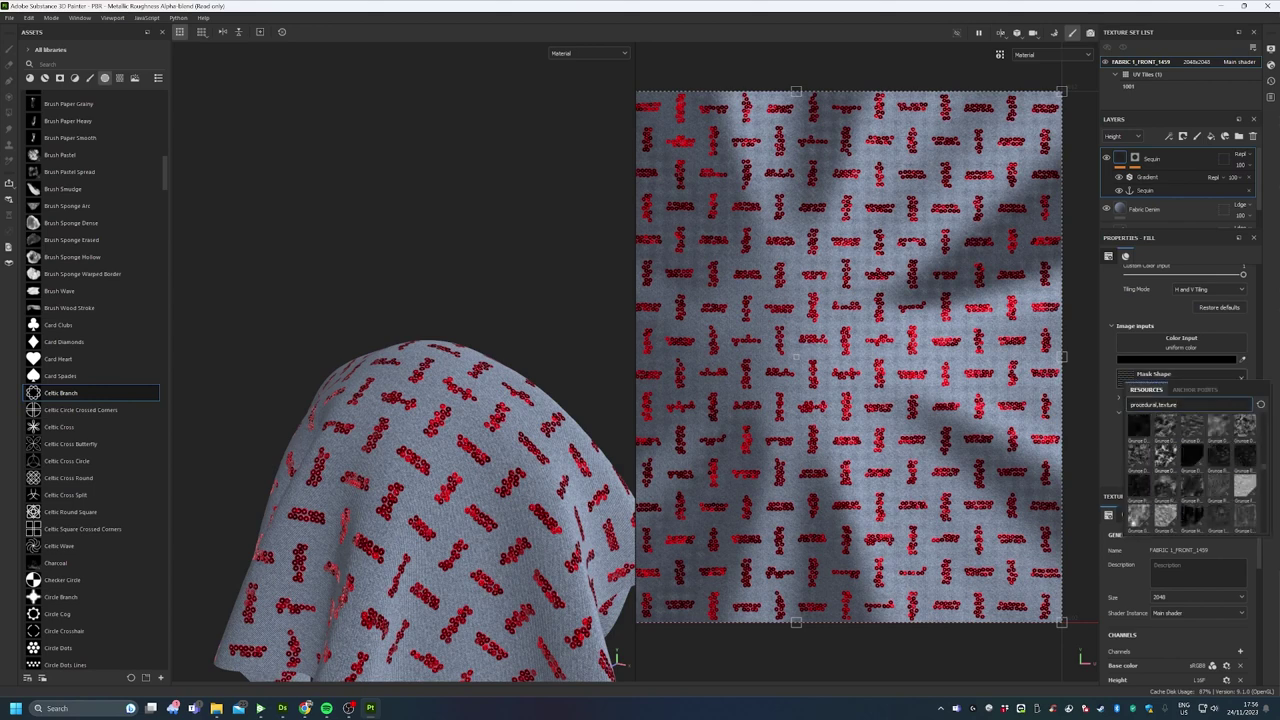
pyautogui.scroll(-6, 1165, 465)
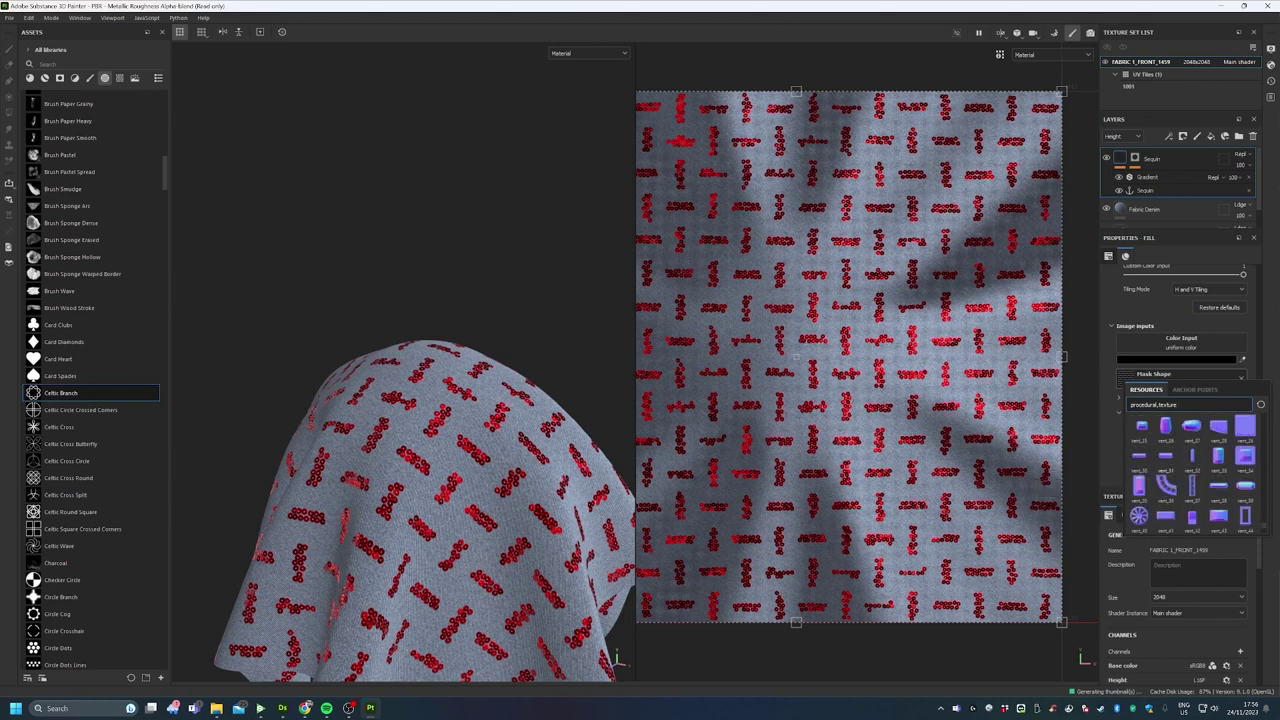
pyautogui.press('Escape')
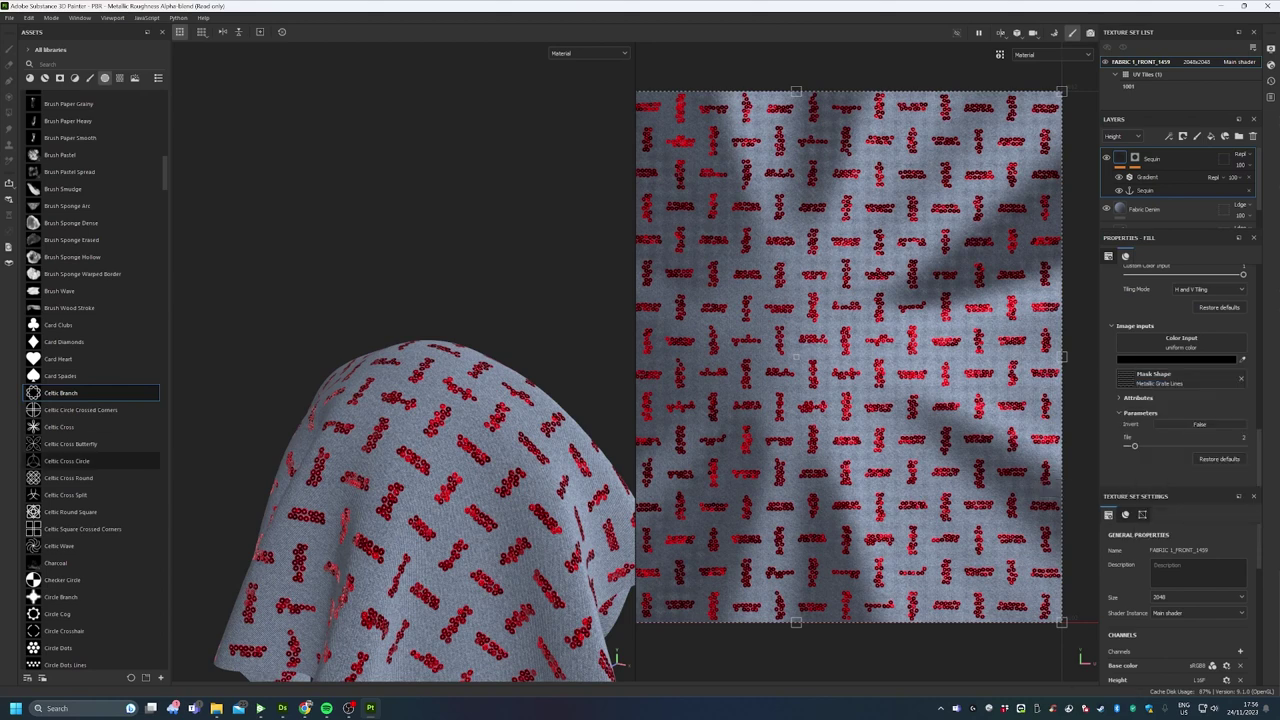
# Assign the Fabric Houndstooth texture from the asset library as the Sequin material's Mask Shape
pyautogui.scroll(-8, 90, 392)
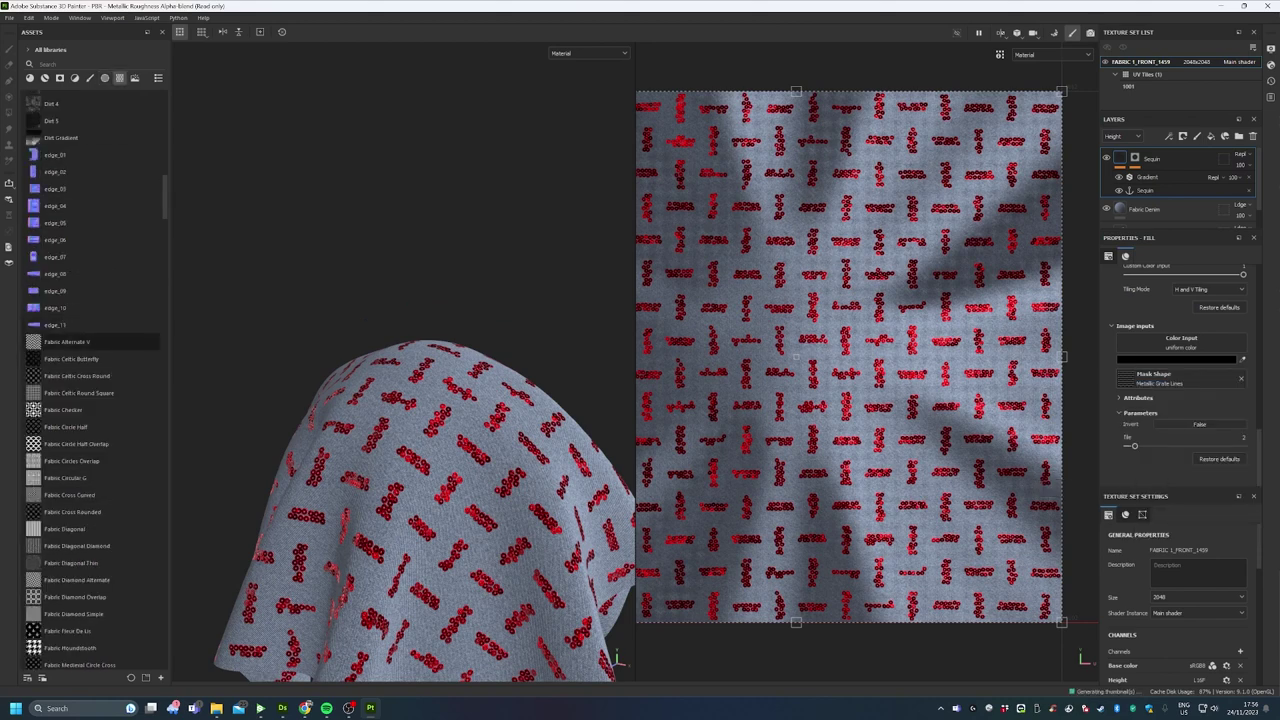
pyautogui.scroll(-4, 90, 444)
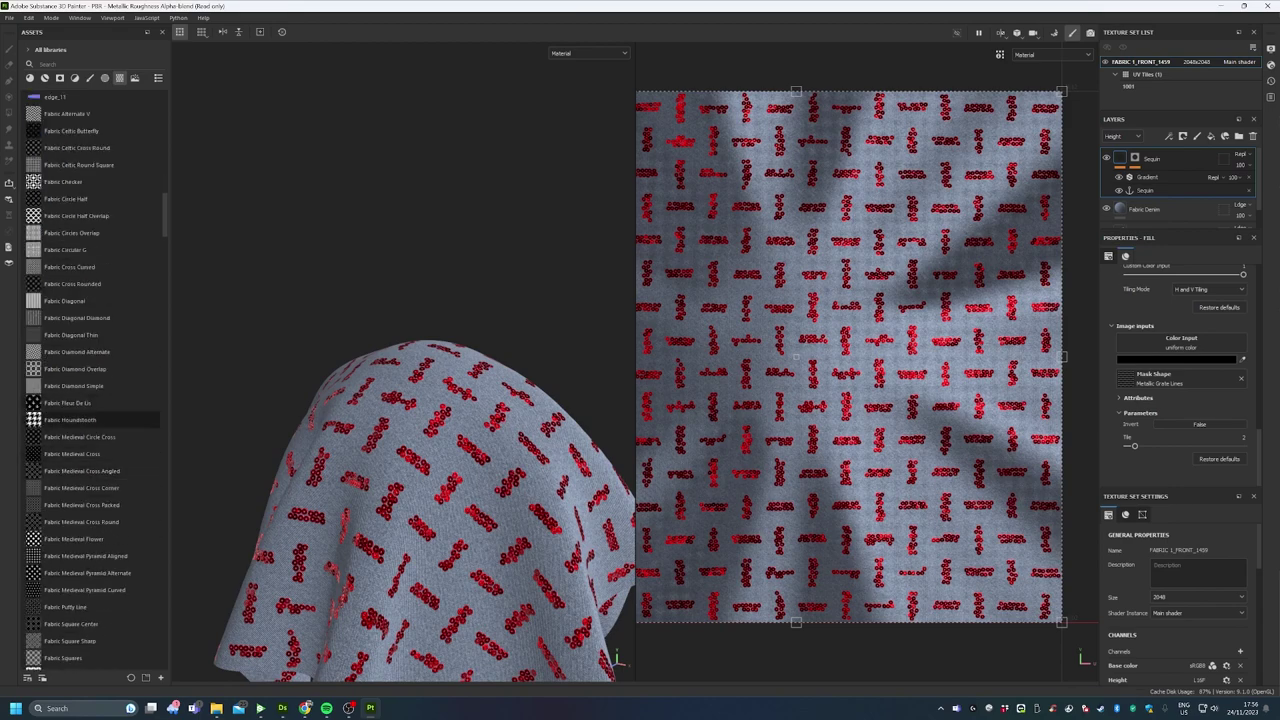
pyautogui.moveTo(90, 420); pyautogui.dragTo(1175, 380)
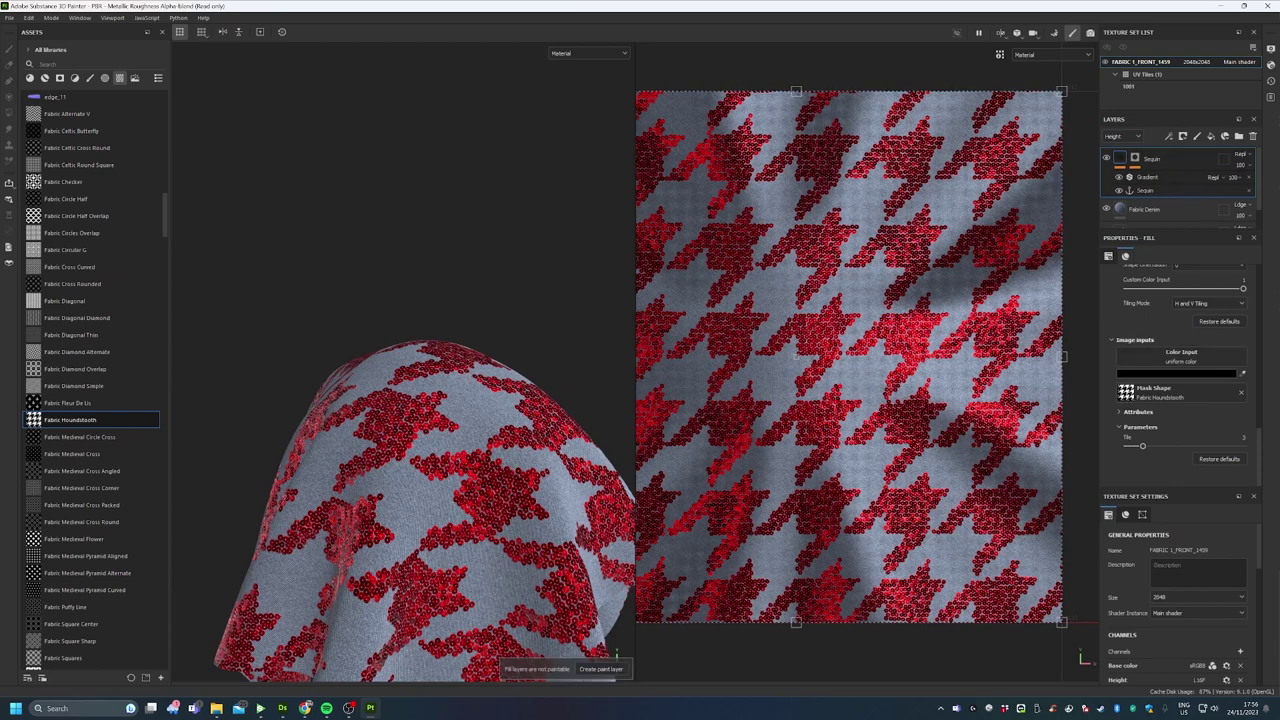
# Remove the Gradient filter from the Sequin layer and expand the material's Color parameters
pyautogui.scroll(4, 1180, 375)
pyautogui.scroll(5, 1180, 375)
pyautogui.scroll(-5, 1180, 375)
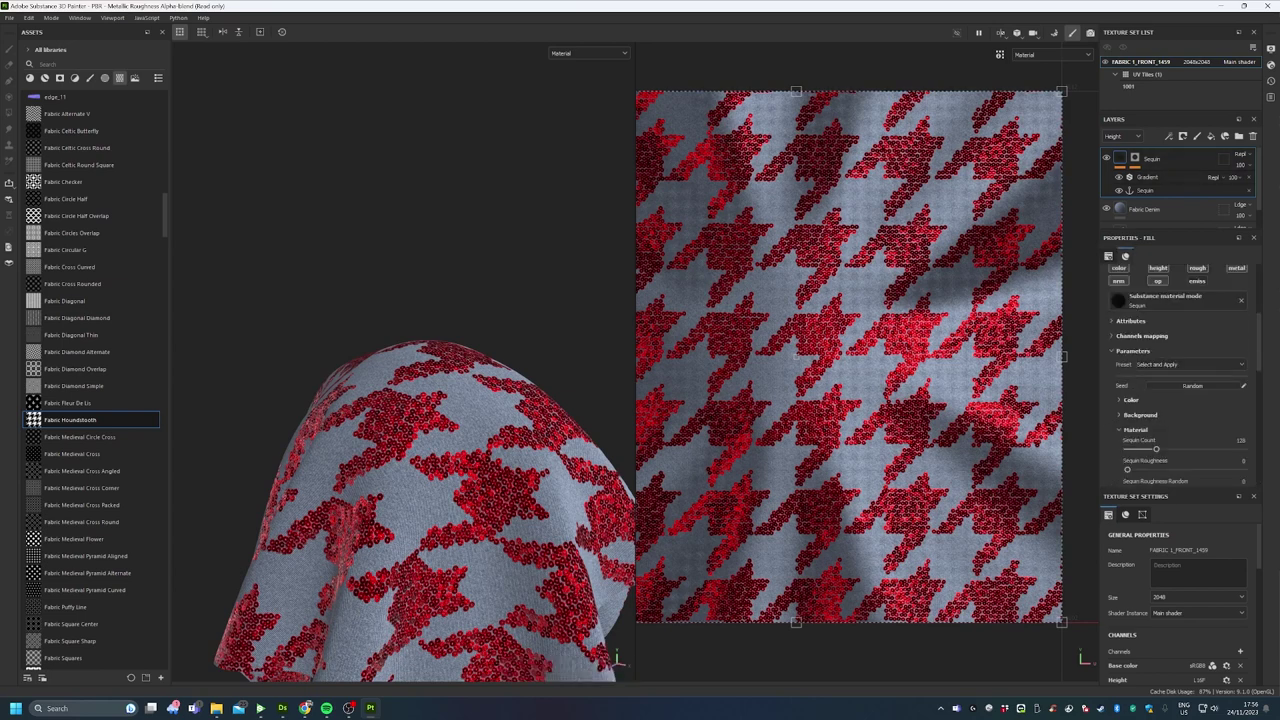
pyautogui.click(1131, 280)
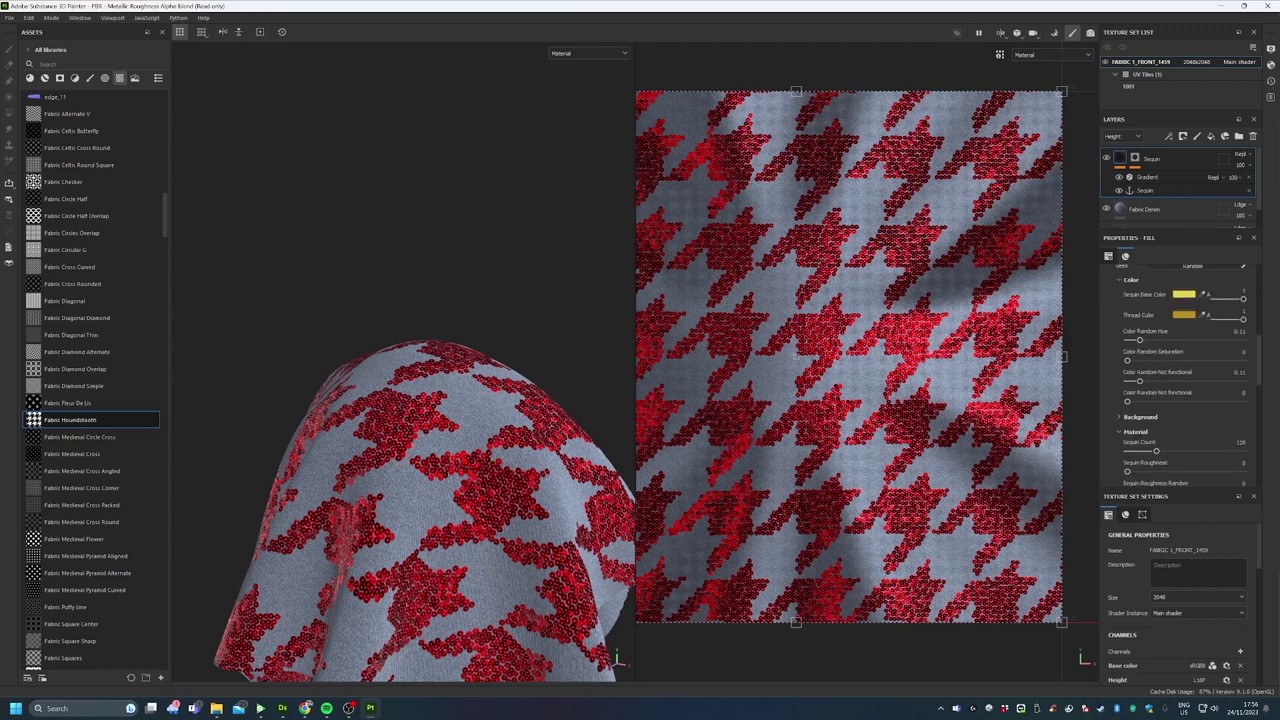
pyautogui.scroll(-5, 1180, 375)
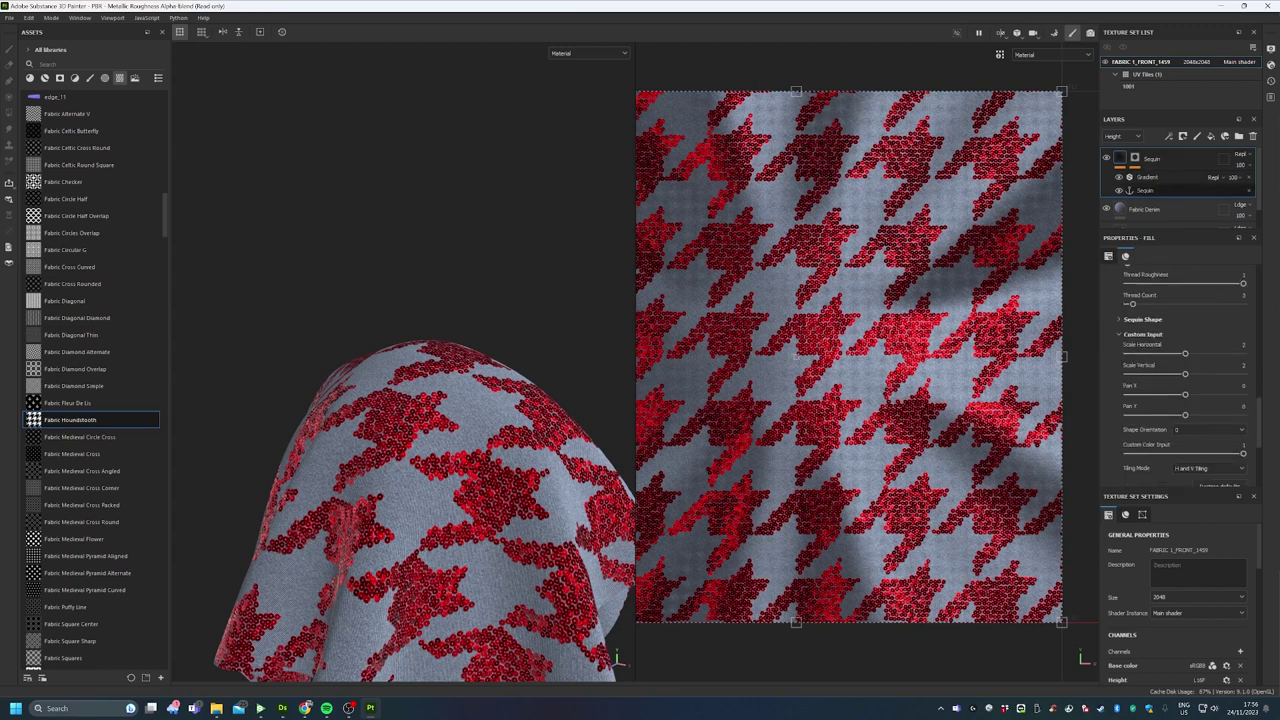
pyautogui.click(1214, 177)
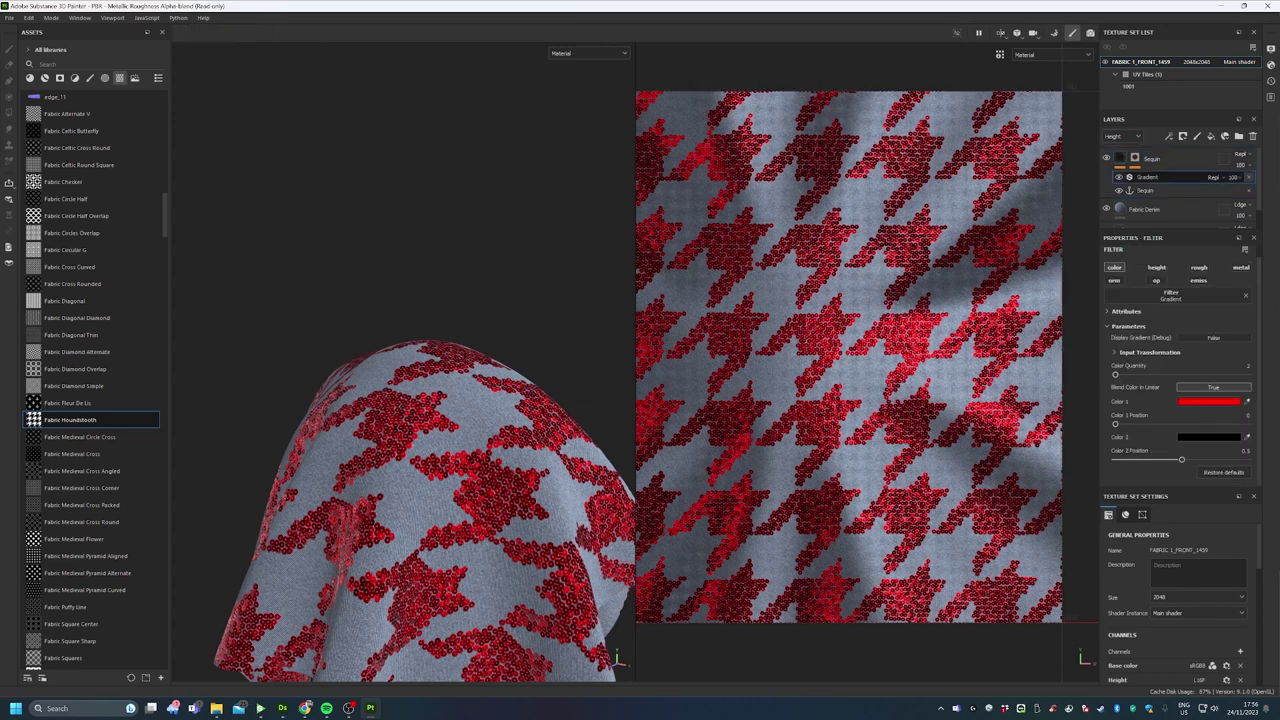
pyautogui.click(1248, 177)
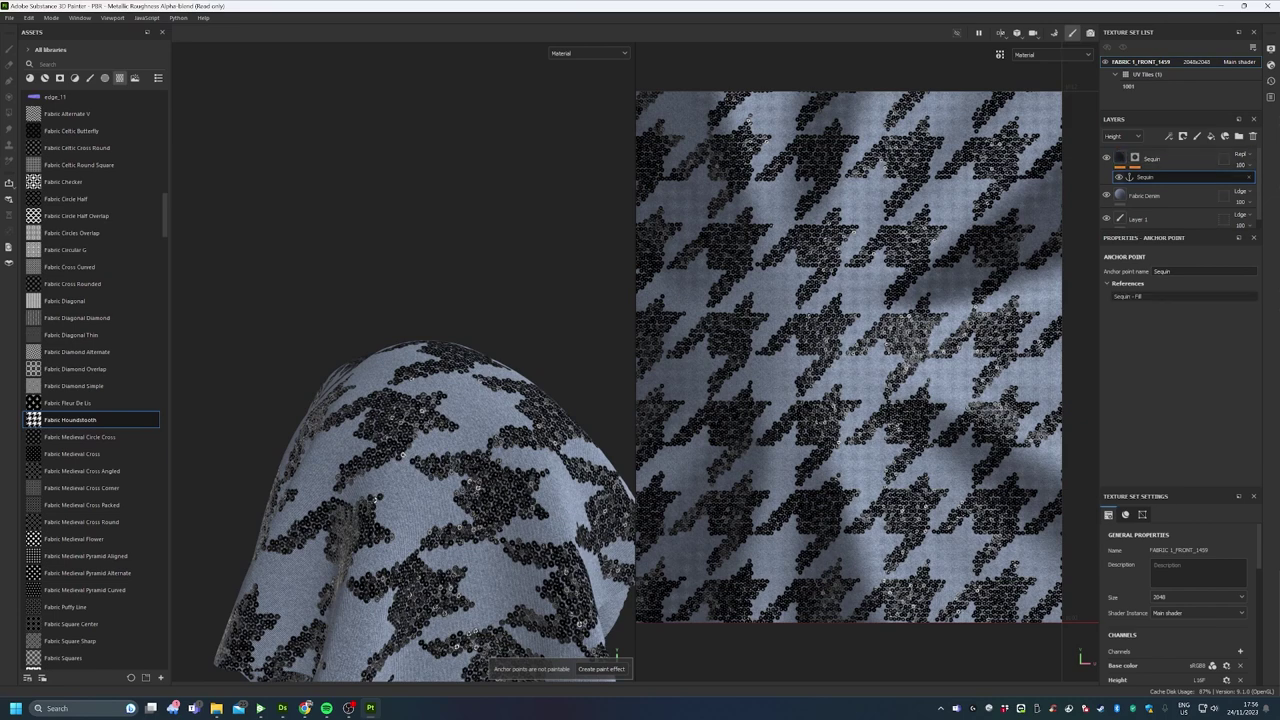
# Apply the Gold preset to the Sequin fill layer's material
pyautogui.click(1120, 158)
pyautogui.scroll(-2, 1175, 380)
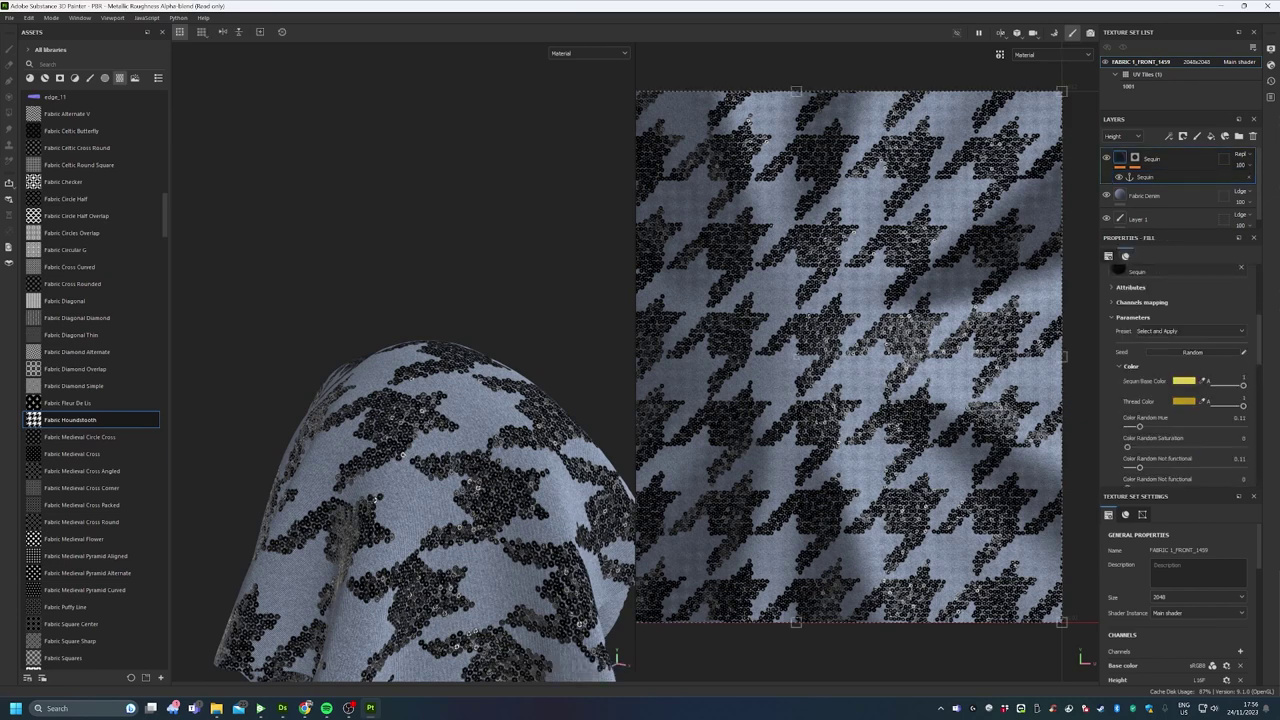
pyautogui.click(1190, 331)
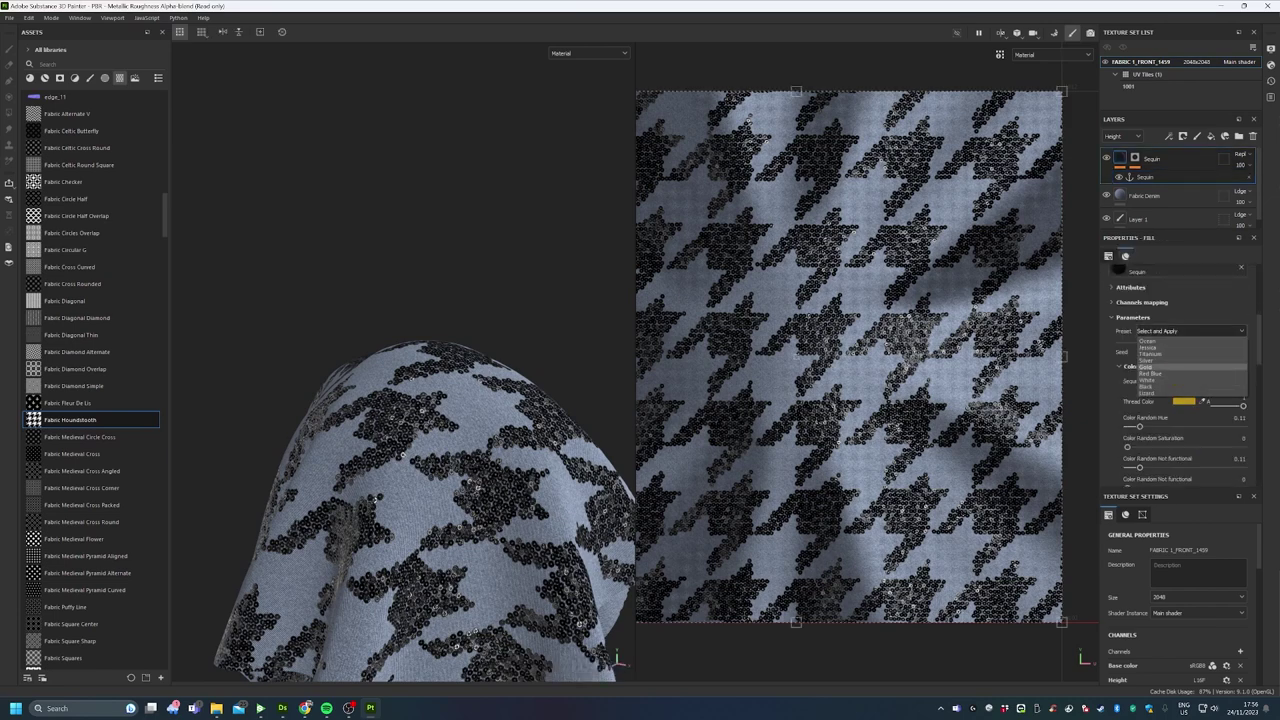
pyautogui.click(1150, 367)
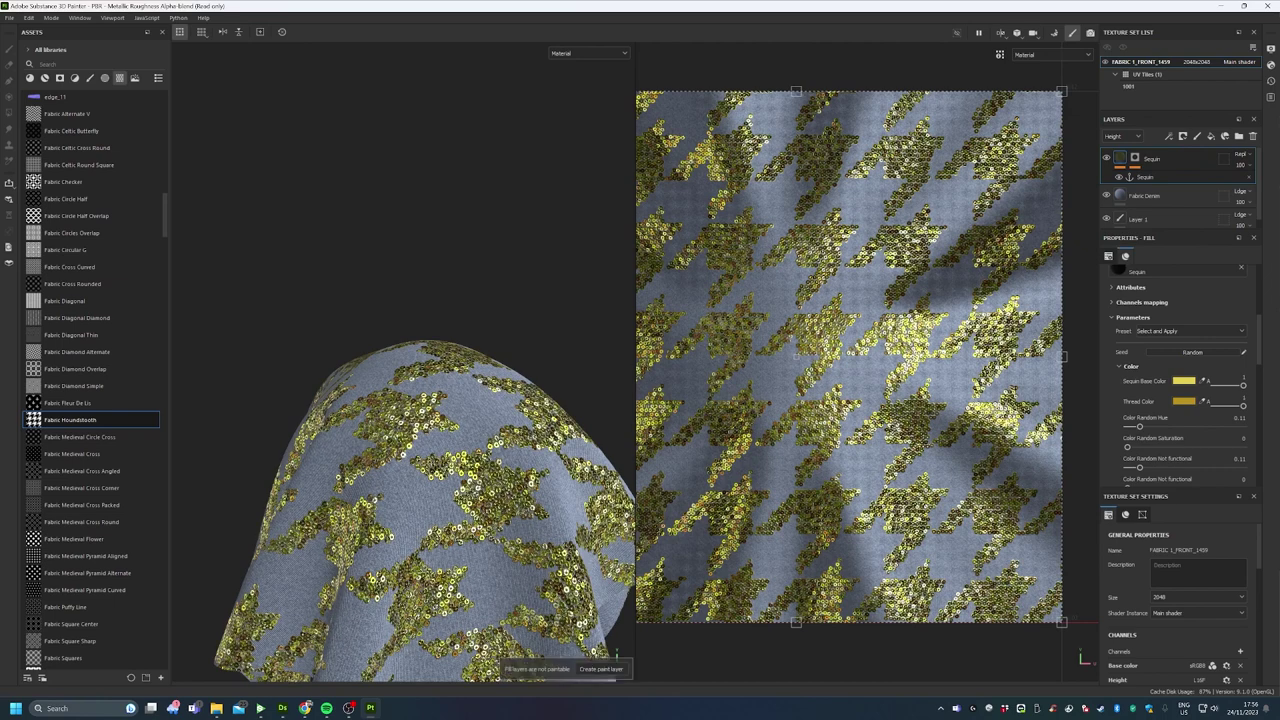
pyautogui.scroll(-5, 1180, 380)
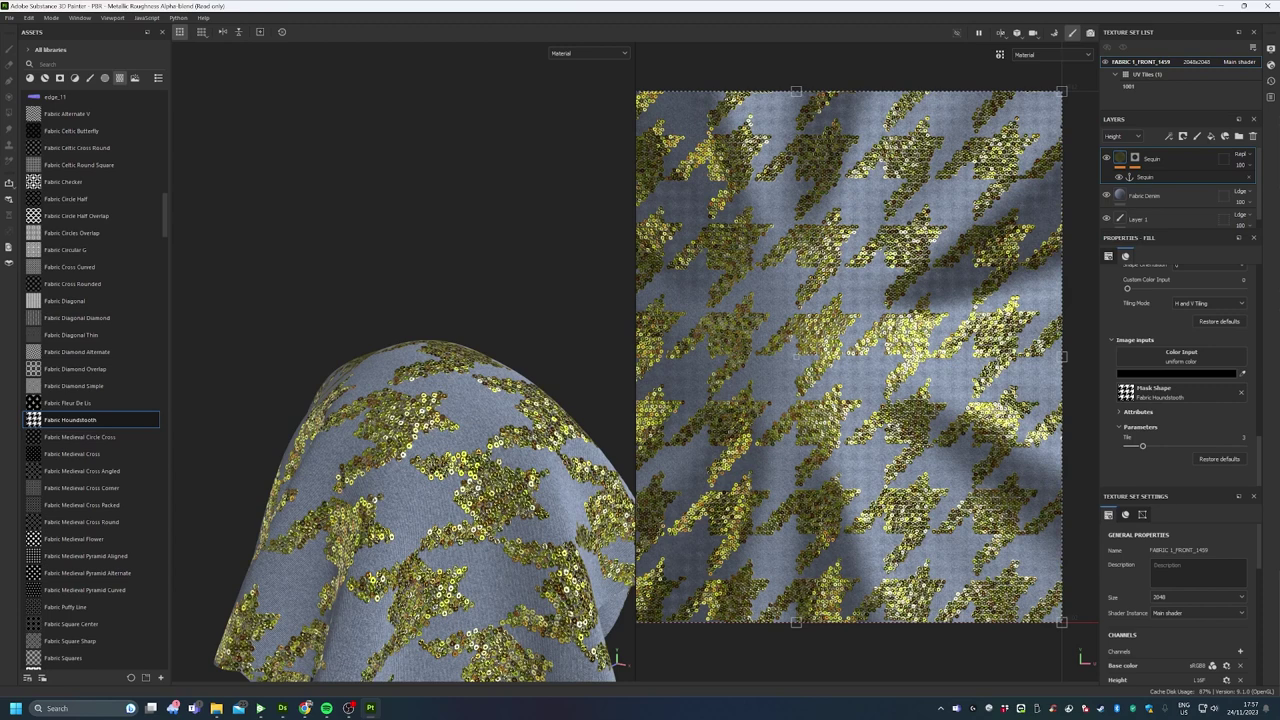
pyautogui.moveTo(1127, 288); pyautogui.dragTo(1185, 288)
pyautogui.hotkey('ctrl', 'z')
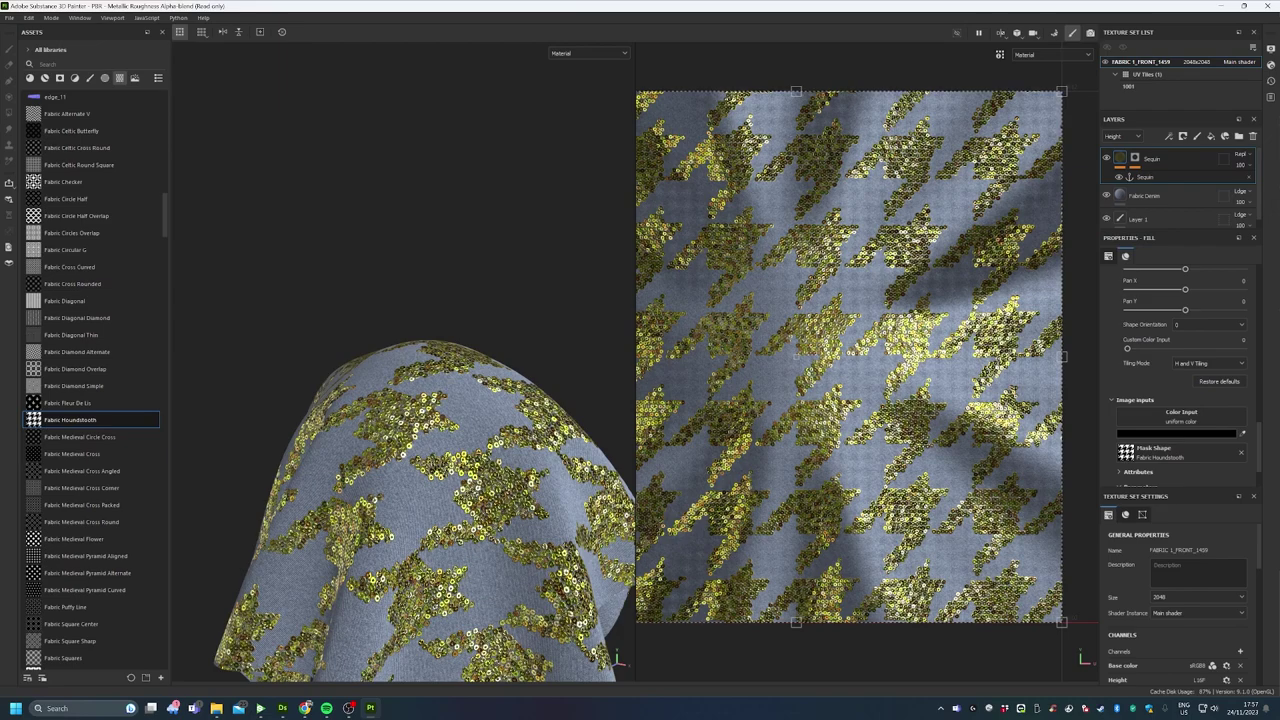
# Examine the gold houndstooth sequin pattern on the draped denim cloth from several sides
pyautogui.keyDown('alt'); pyautogui.moveTo(420, 470); pyautogui.dragTo(490, 455); pyautogui.keyUp('alt')
pyautogui.keyDown('alt'); pyautogui.moveTo(440, 480); pyautogui.dragTo(425, 348, button='middle'); pyautogui.keyUp('alt')
pyautogui.keyDown('alt'); pyautogui.moveTo(425, 348); pyautogui.dragTo(450, 356); pyautogui.keyUp('alt')
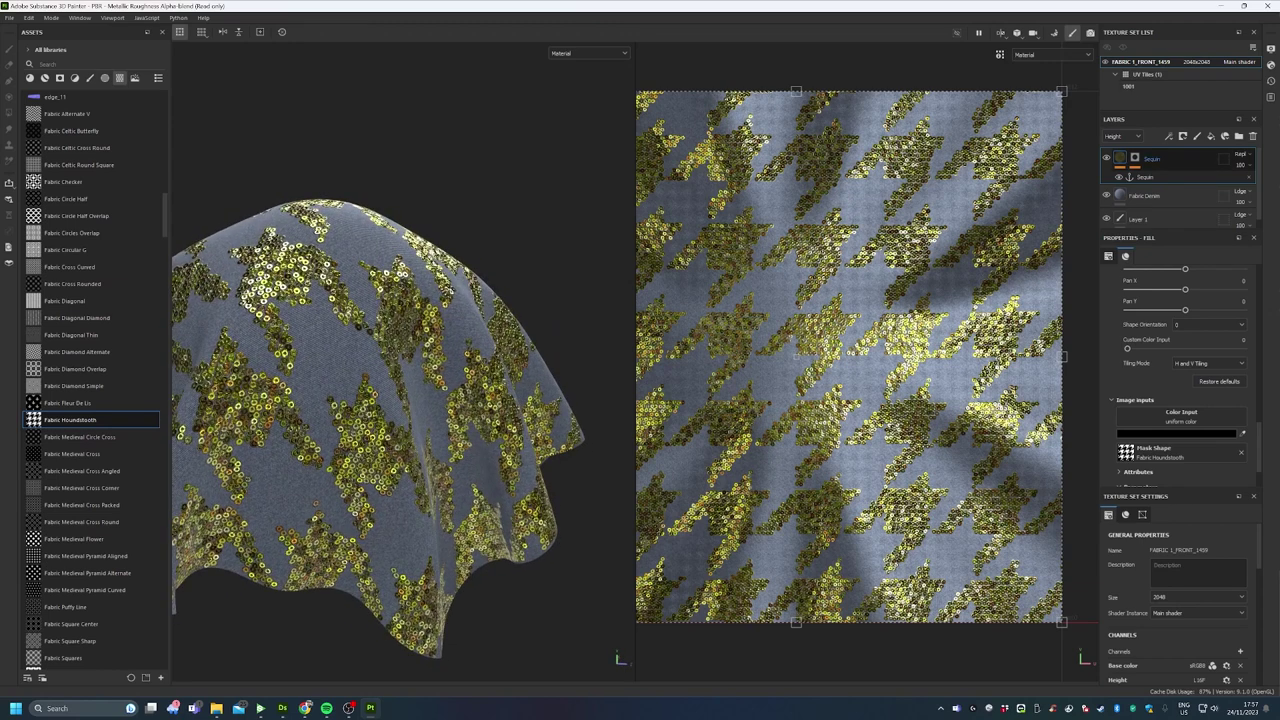
pyautogui.click(1134, 157)
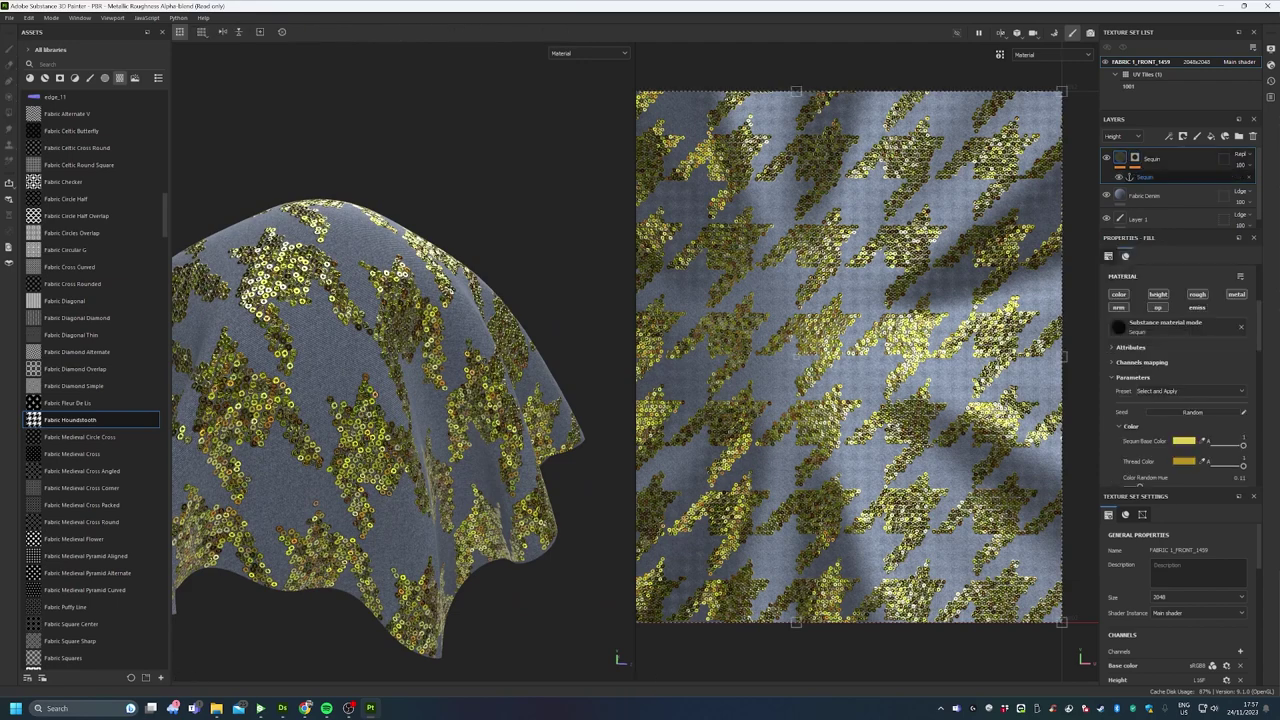
pyautogui.click(1145, 177)
pyautogui.keyDown('alt'); pyautogui.moveTo(380, 380); pyautogui.dragTo(490, 382); pyautogui.keyUp('alt')
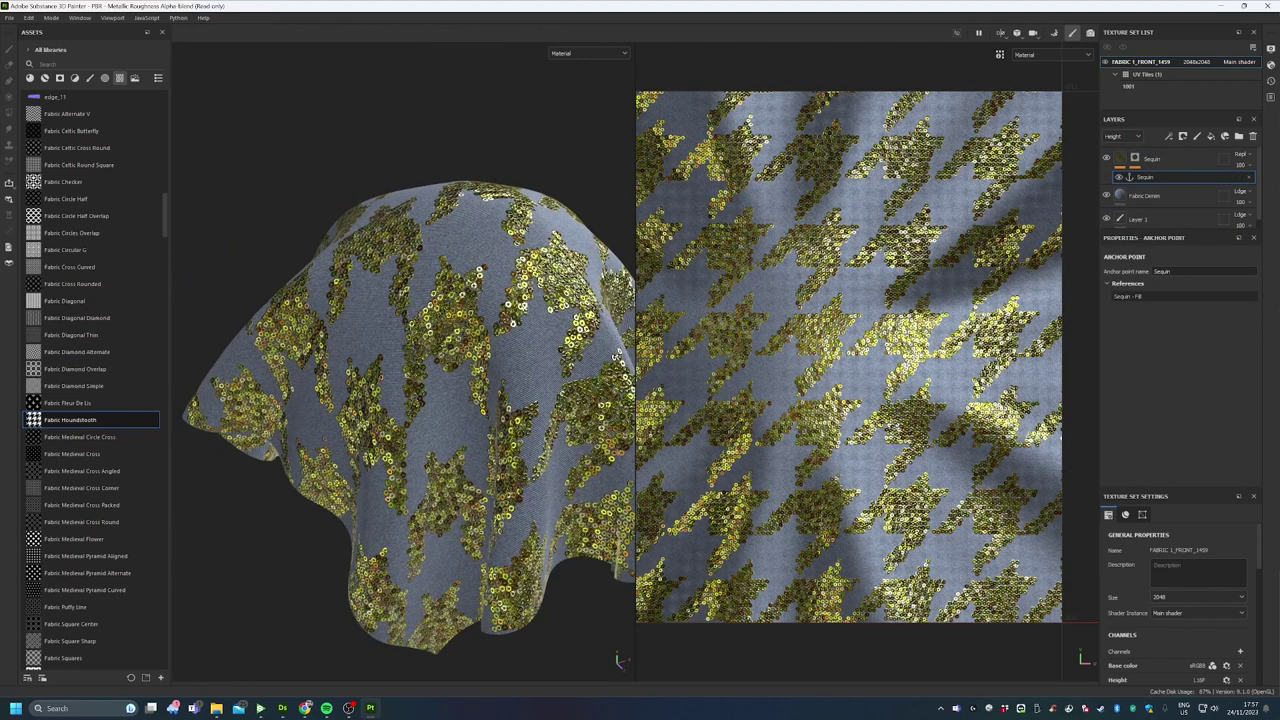
pyautogui.keyDown('alt'); pyautogui.moveTo(455, 380); pyautogui.dragTo(448, 540, button='middle'); pyautogui.keyUp('alt')
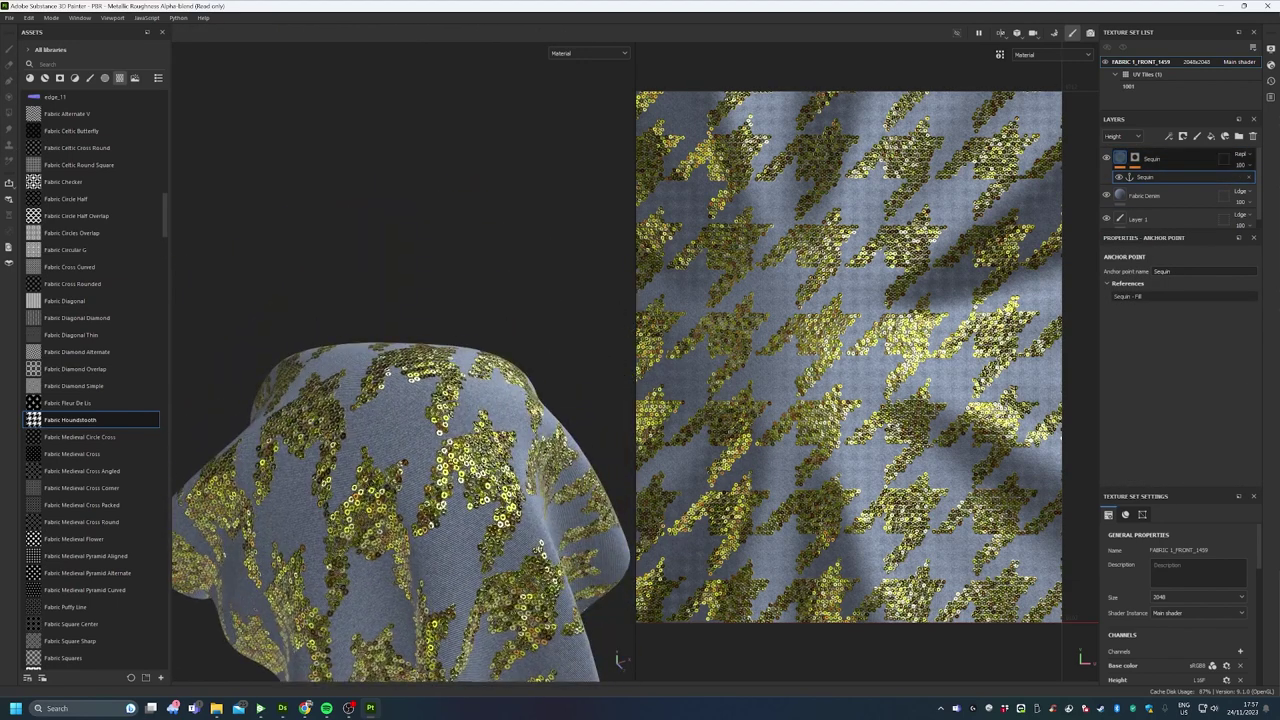
# Set the Tile parameter of the Sequin layer's Fabric Houndstooth mask shape to 1
pyautogui.click(1120, 157)
pyautogui.scroll(-5, 1180, 360)
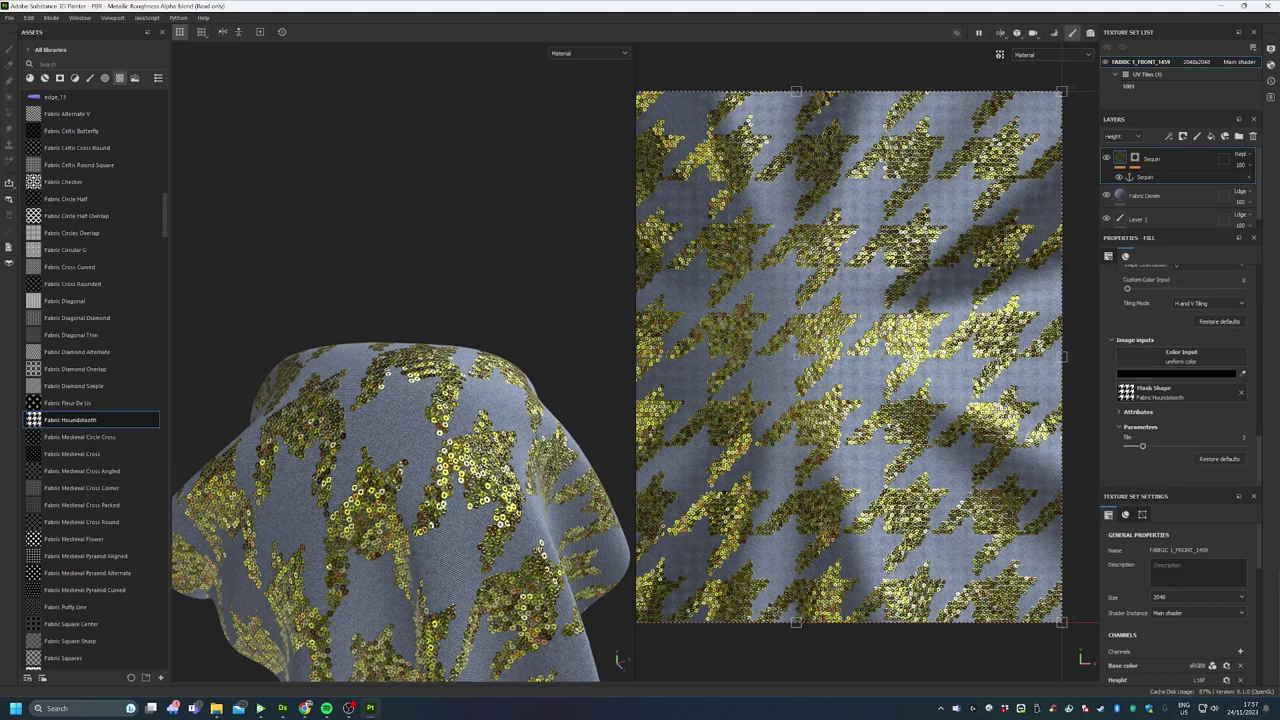
pyautogui.moveTo(1142, 446); pyautogui.dragTo(1127, 446)
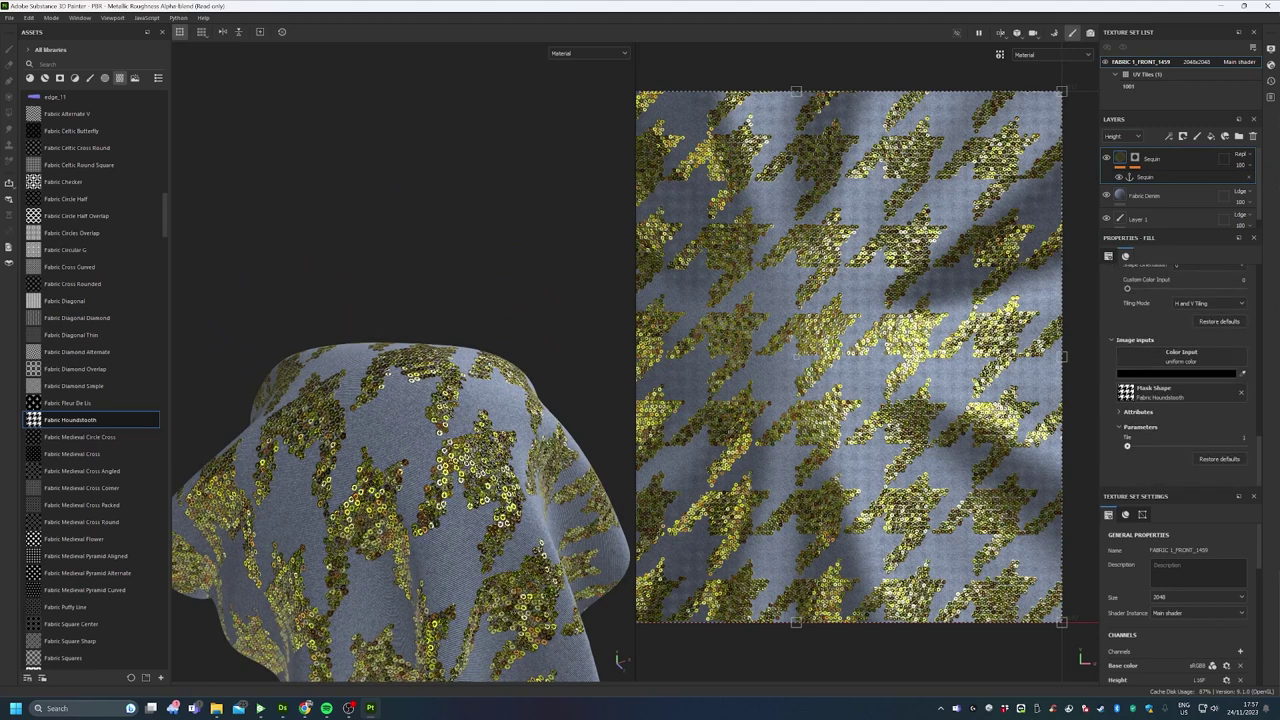
# Examine the enlarged houndstooth sequin shapes around the whole draped cloth
pyautogui.scroll(-3, 363, 437)
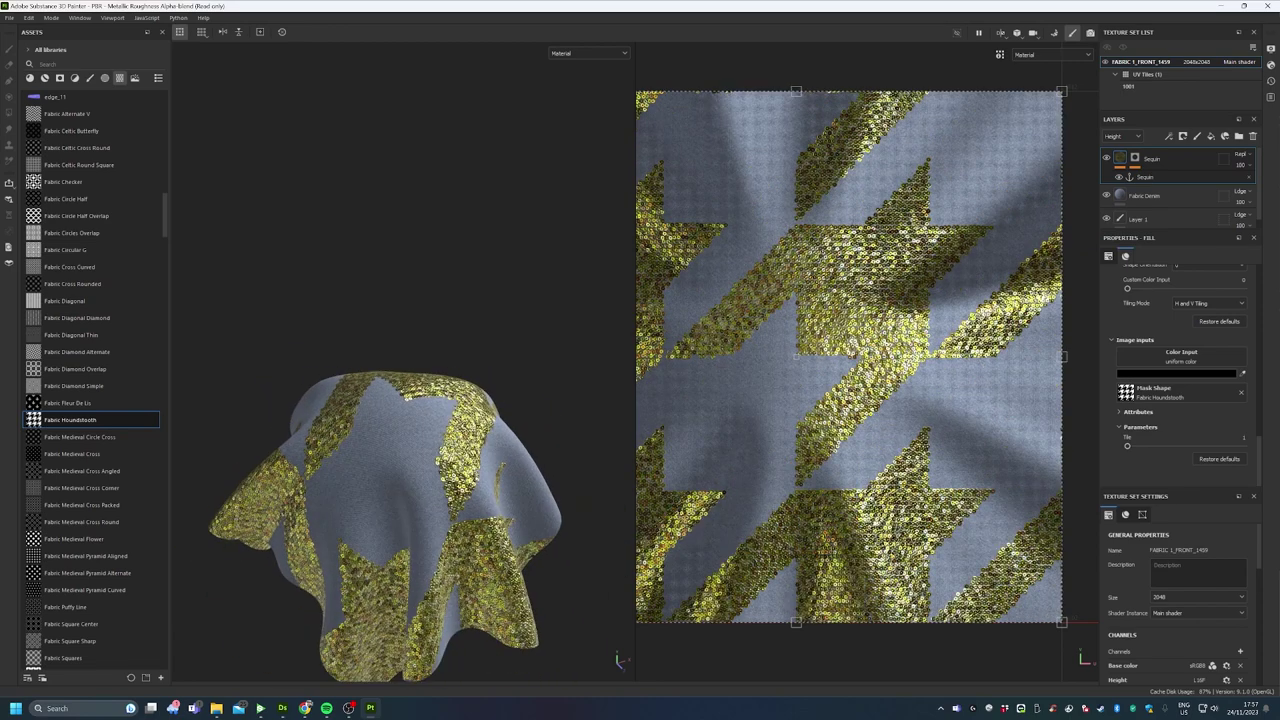
pyautogui.keyDown('alt'); pyautogui.moveTo(462, 420); pyautogui.dragTo(356, 414); pyautogui.keyUp('alt')
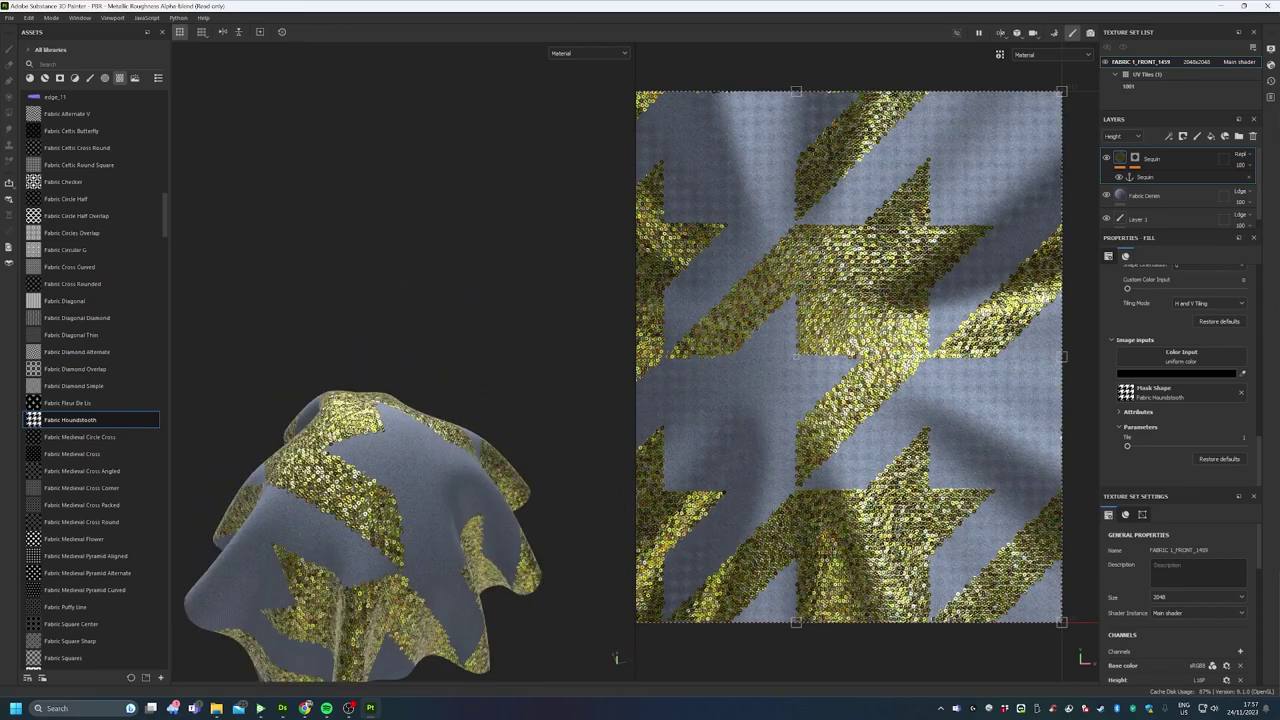
pyautogui.scroll(5, 1180, 380)
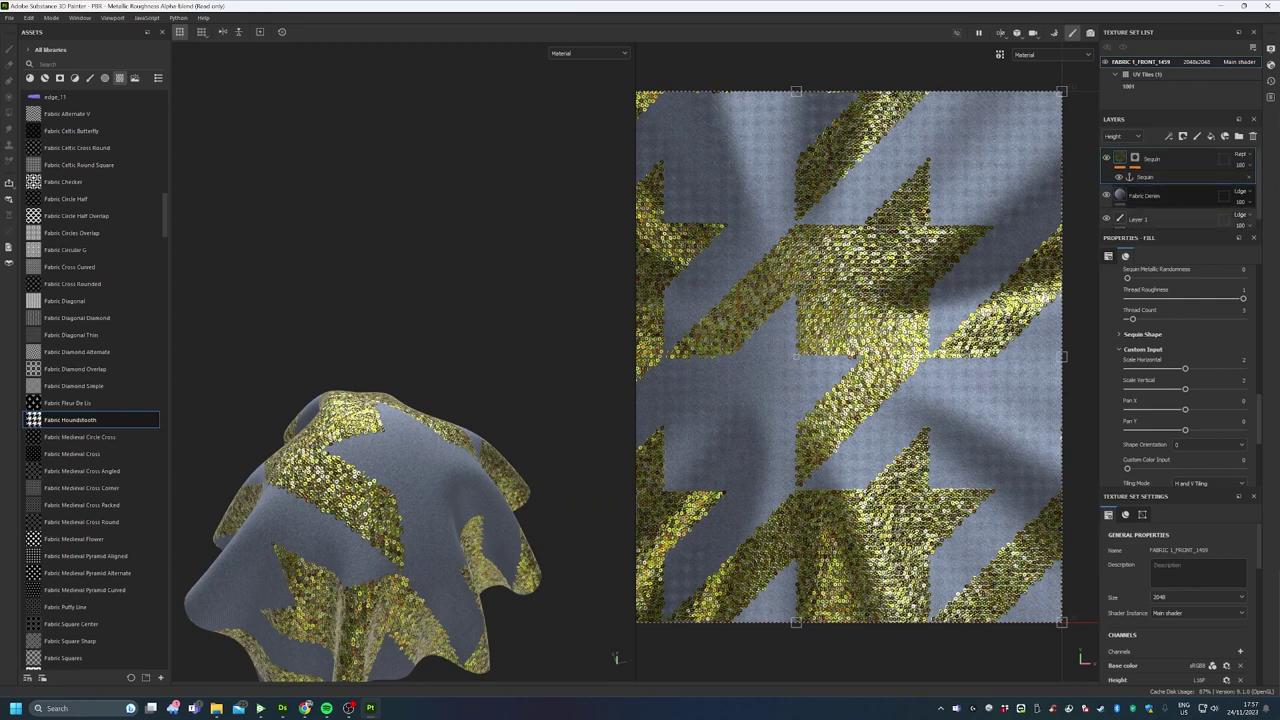
pyautogui.keyDown('alt'); pyautogui.moveTo(282, 554); pyautogui.dragTo(409, 504); pyautogui.keyUp('alt')
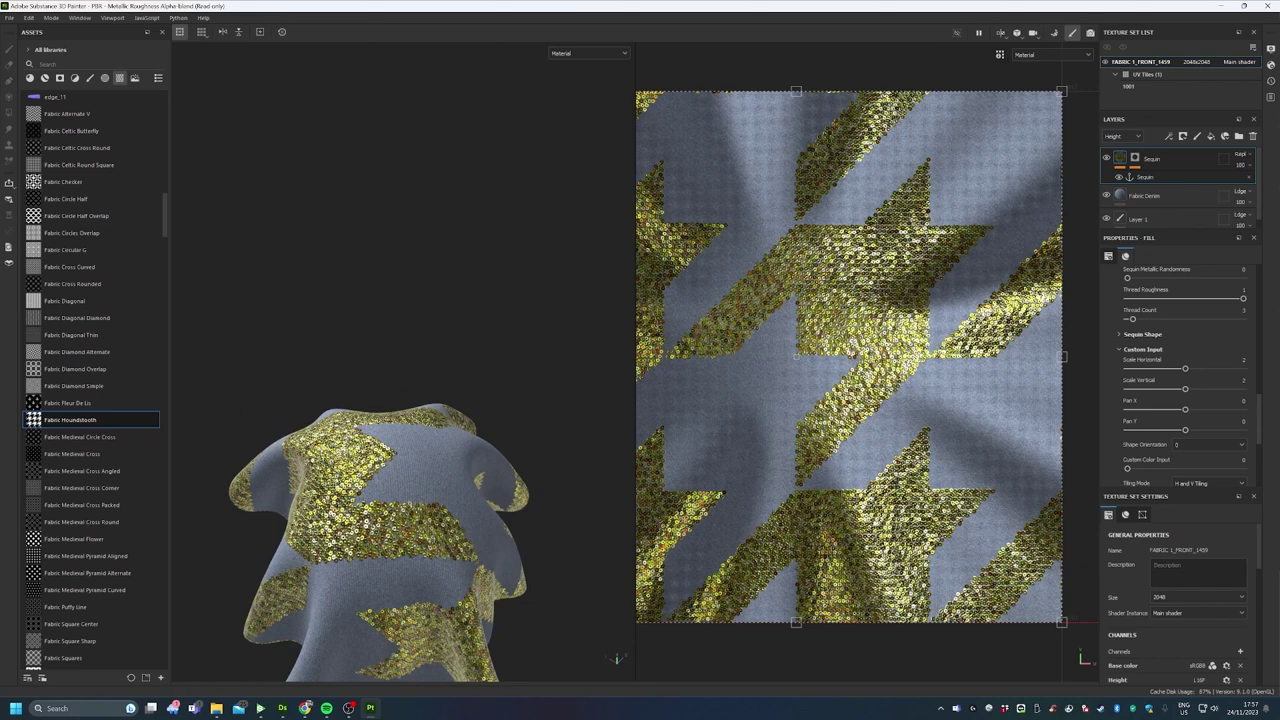
pyautogui.keyDown('alt'); pyautogui.moveTo(460, 500); pyautogui.dragTo(540, 500); pyautogui.keyUp('alt')
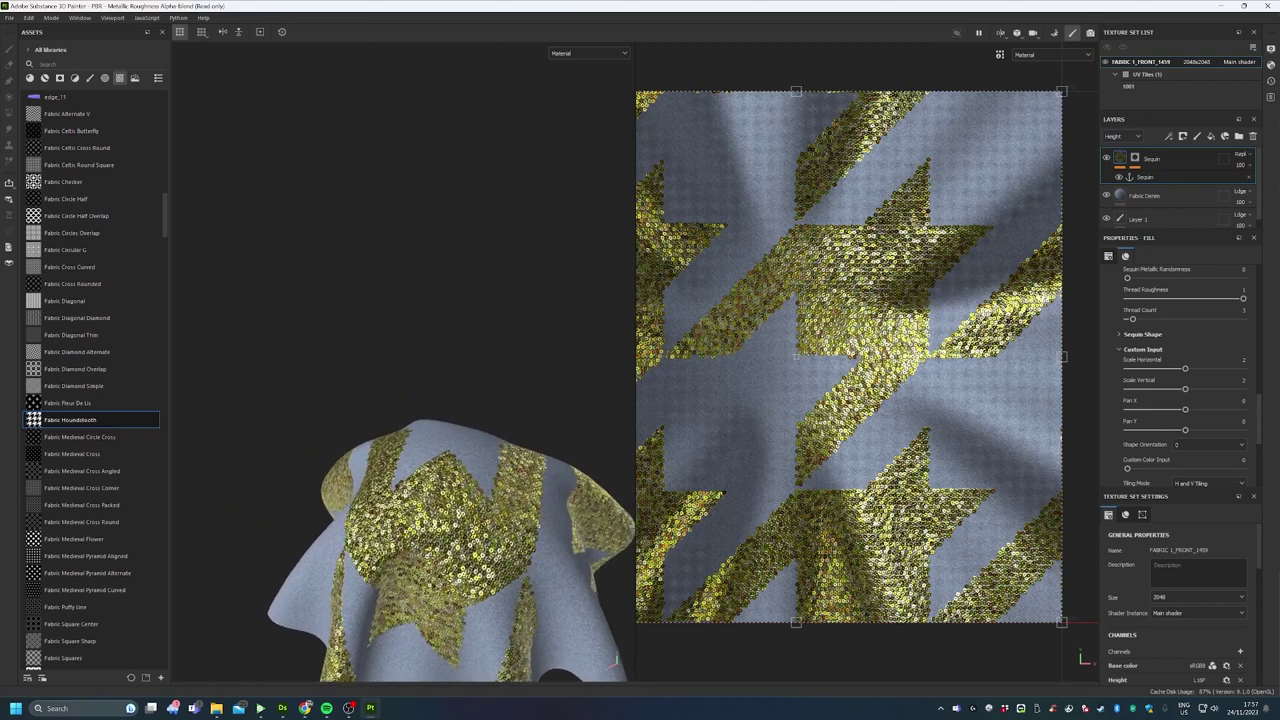